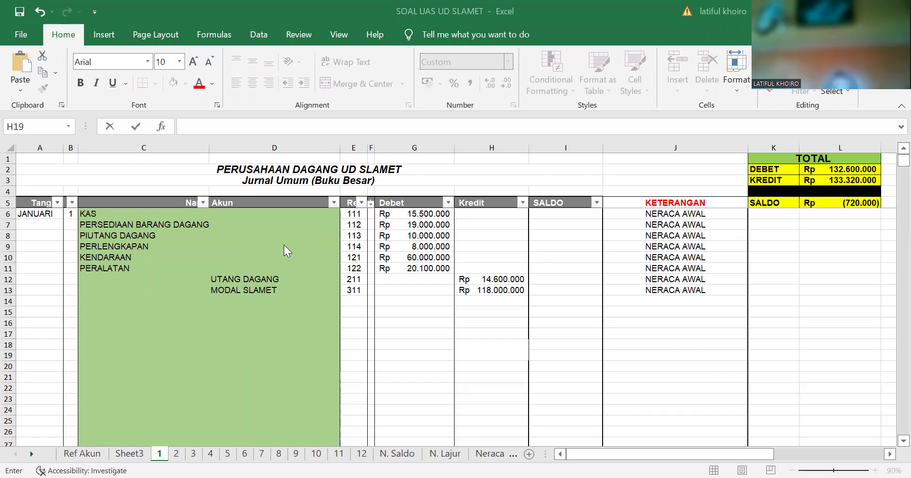
Read the 3 January credit purchase on Sheet3 and find the inventory and trade payable codes on Ref Akun.
left_click(137, 456)
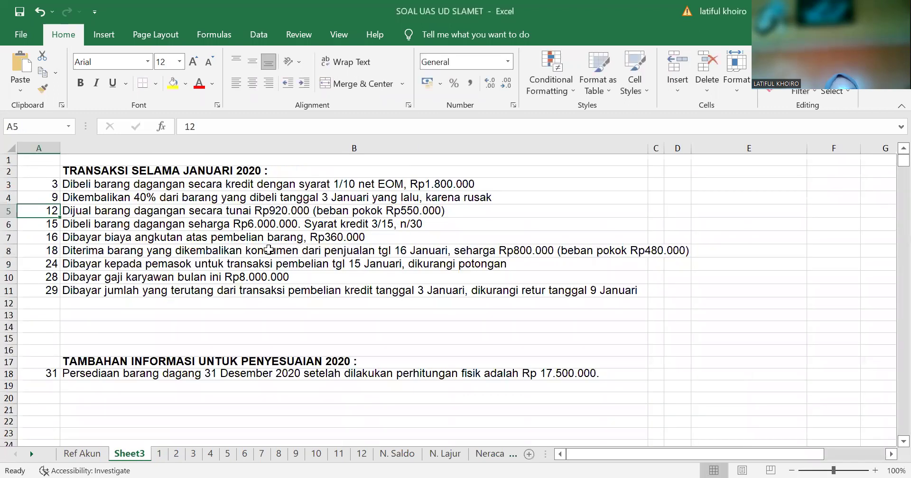
left_click(50, 185)
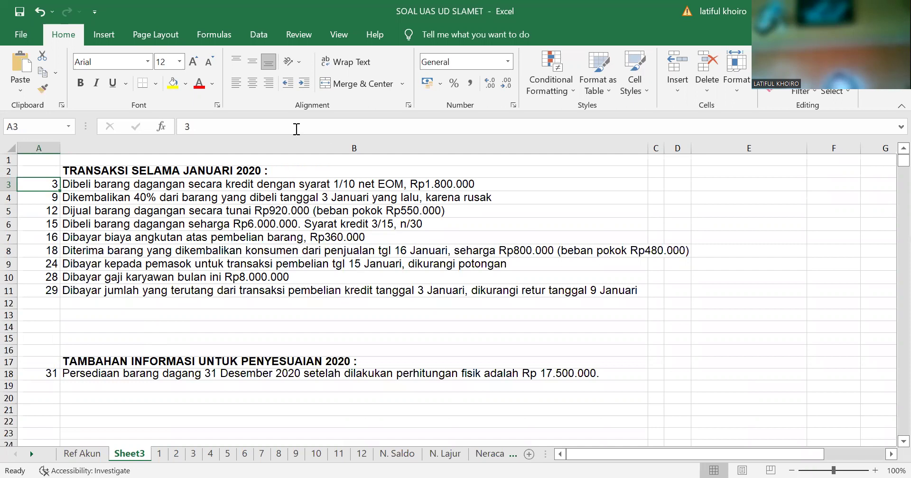
left_click(89, 456)
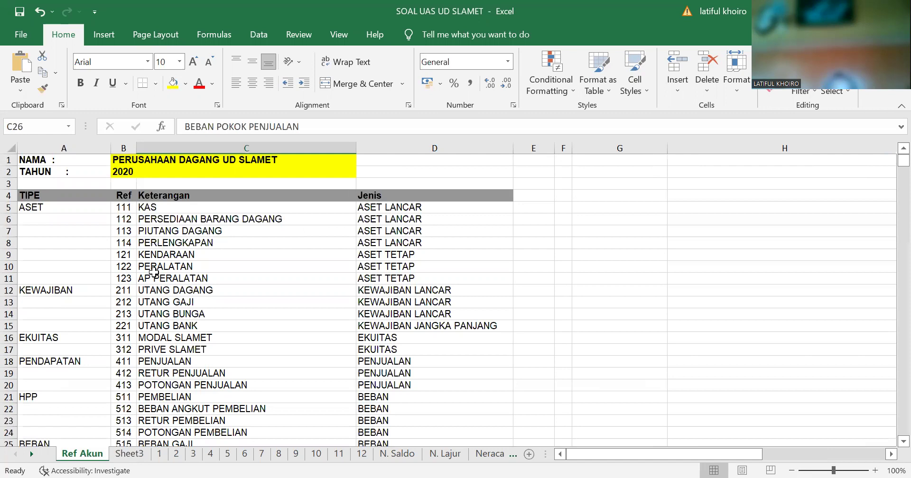
left_click(124, 219)
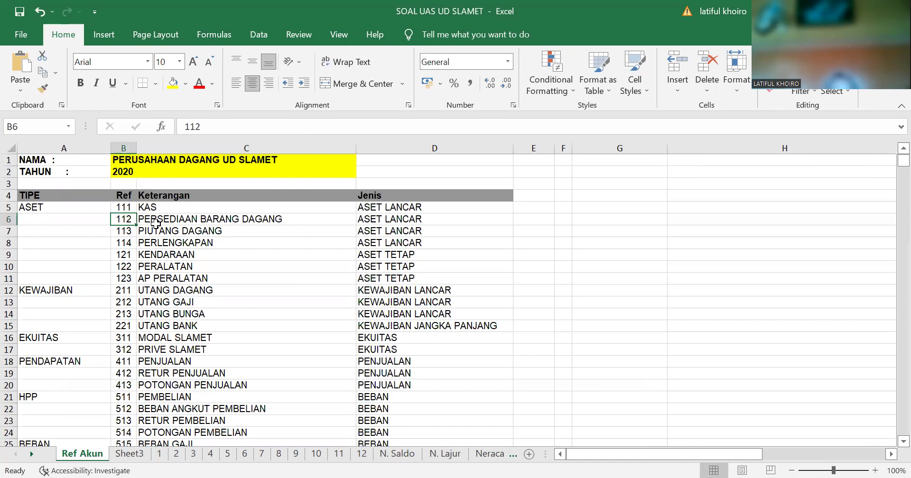
left_click(130, 292)
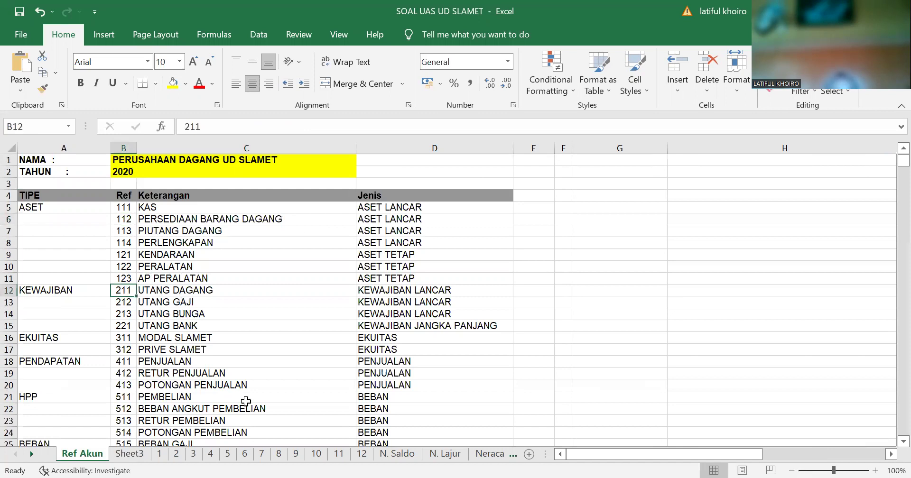
Enter the date 3 in cell B15 of the general journal on sheet 1, leaving row 14 blank.
left_click(160, 454)
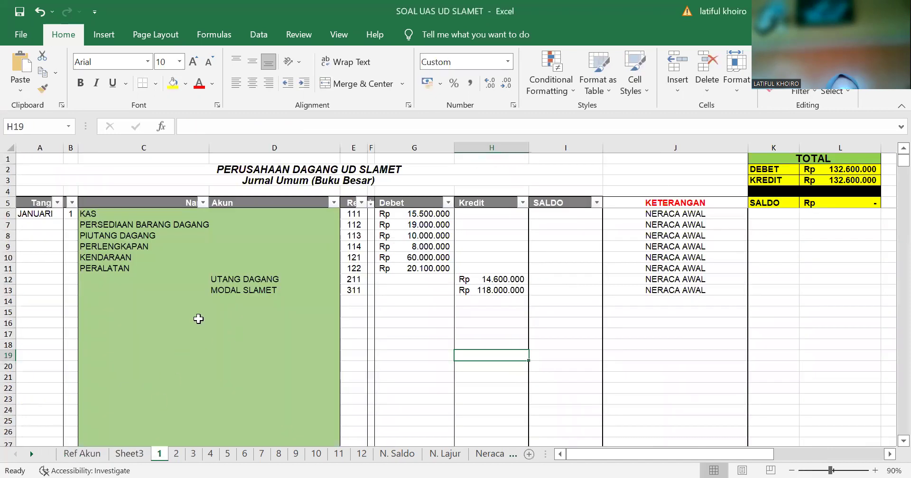
left_click(136, 304)
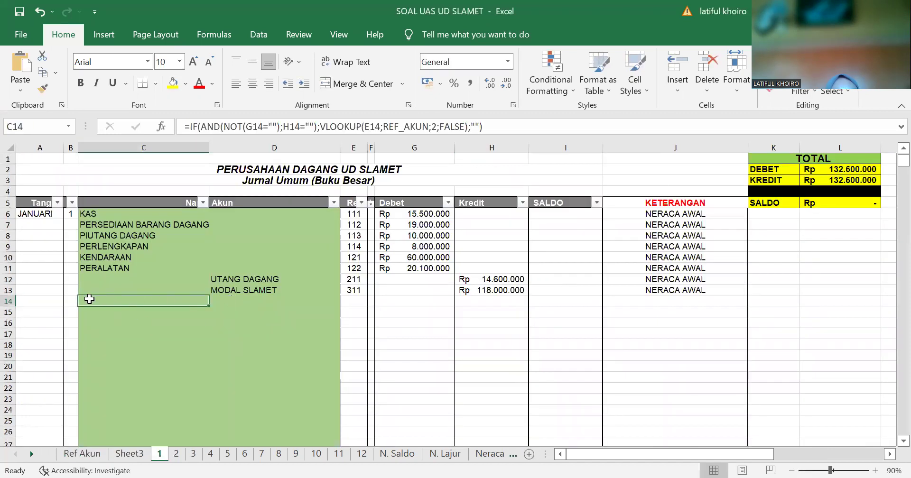
left_click(69, 301)
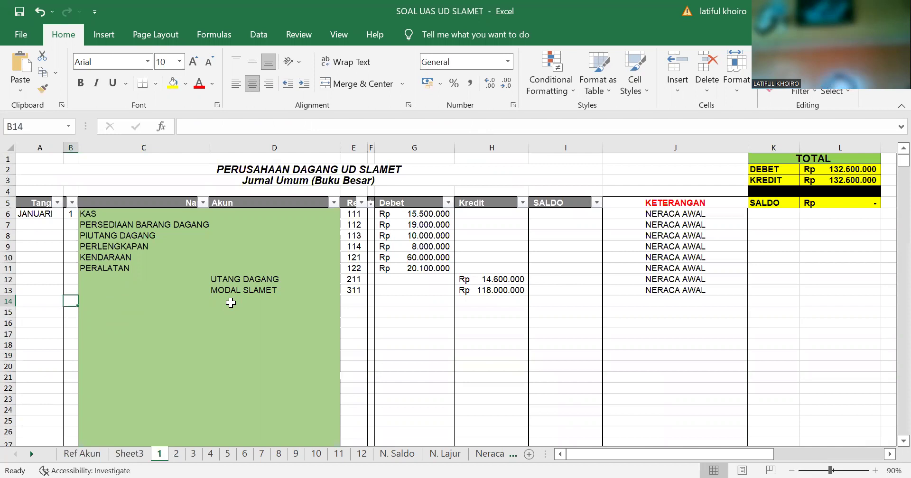
type("3")
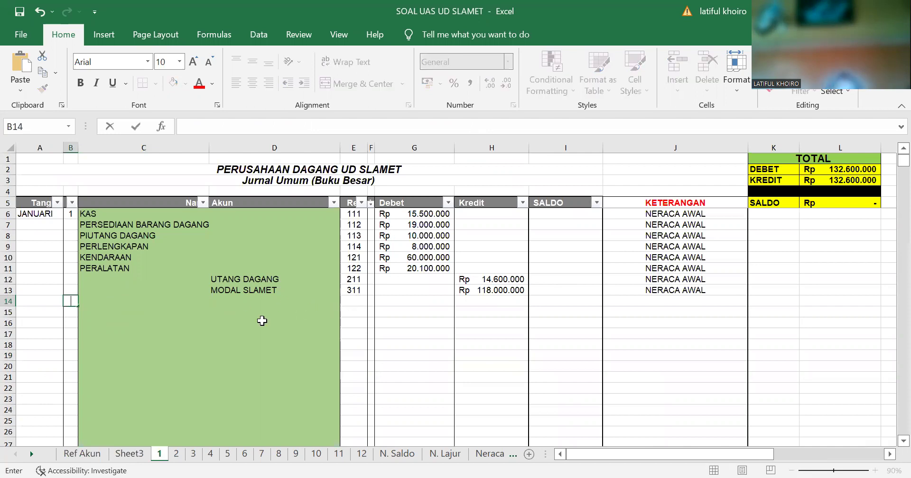
key("BackSpace")
left_click(66, 312)
type("3")
key("Return")
Enter account refs 112 in E15 and 211 in E16 of the journal for the 3 January purchase.
left_click(82, 454)
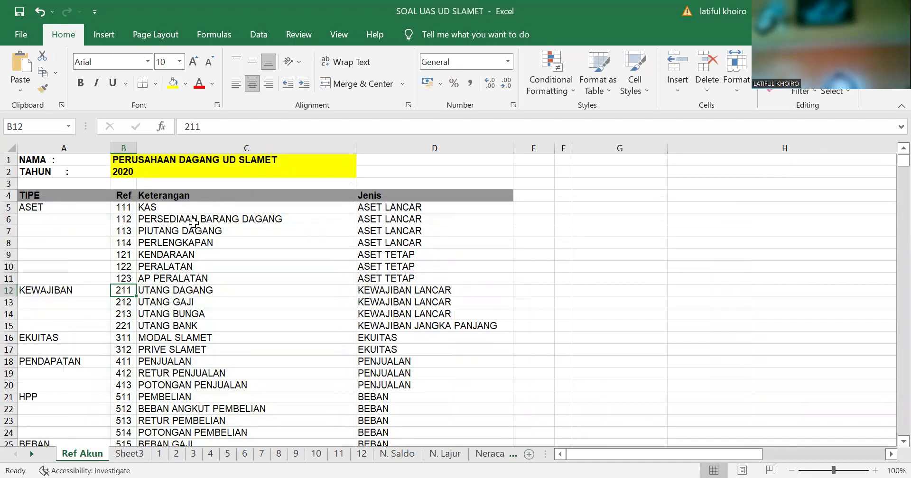
left_click(160, 454)
type("112")
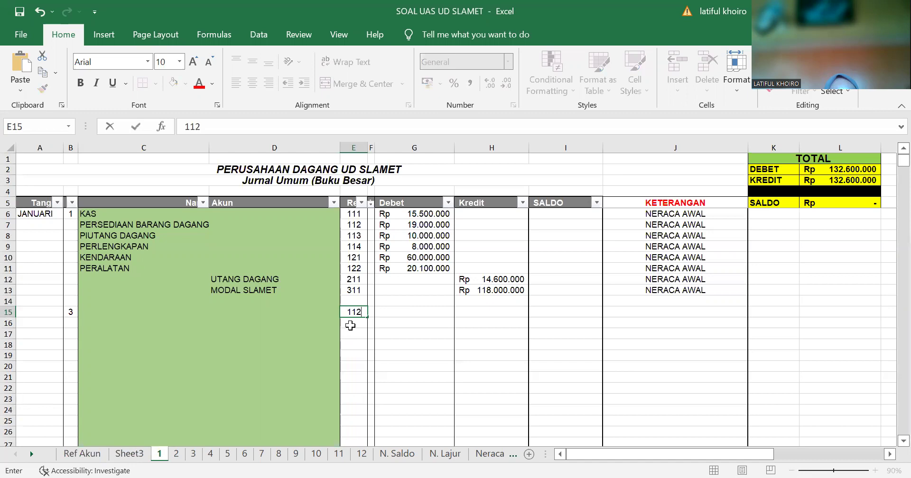
key("Return")
type("211")
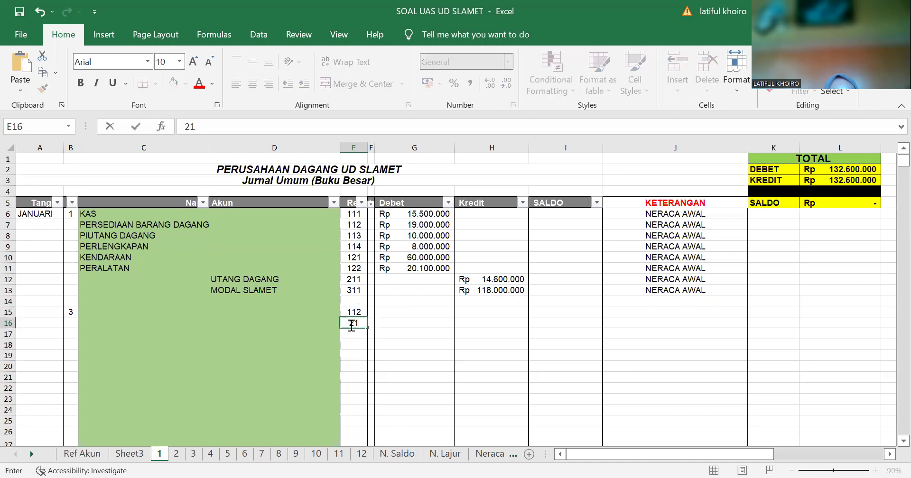
key("Return")
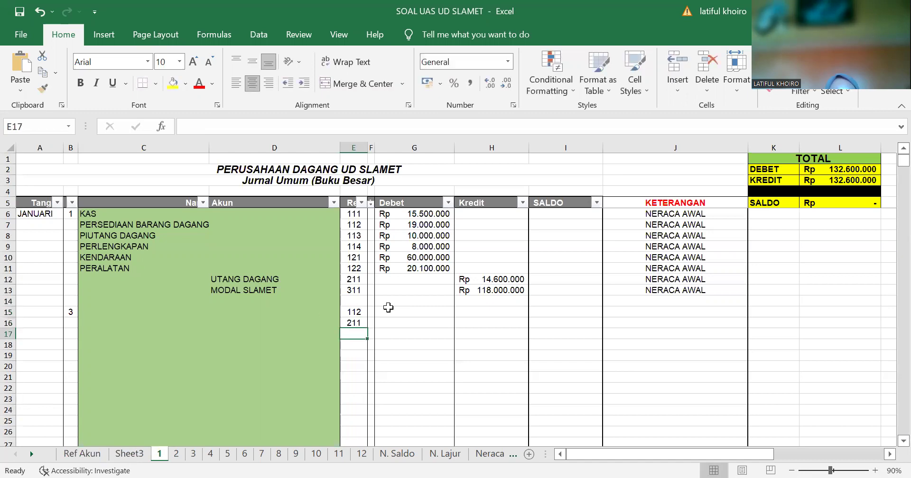
Record 1.800.000 as the debit in G15 and 1.800.000 as the credit in H16.
left_click(393, 312)
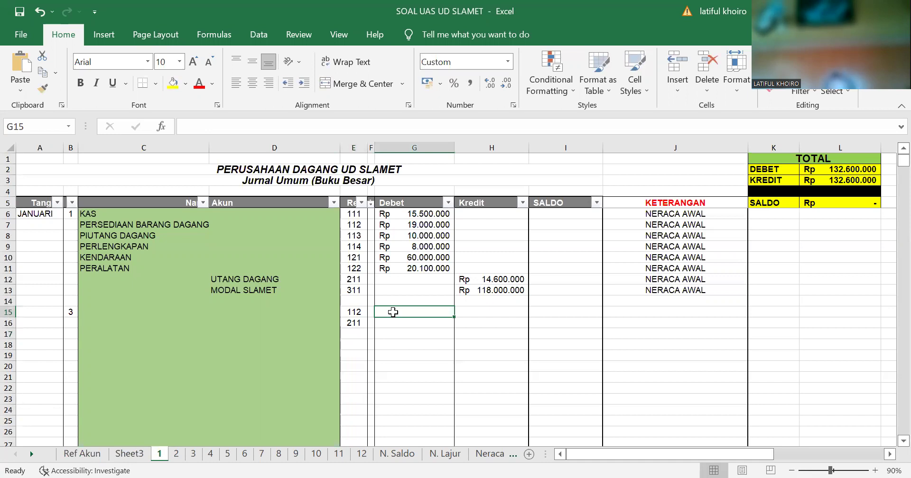
type("1")
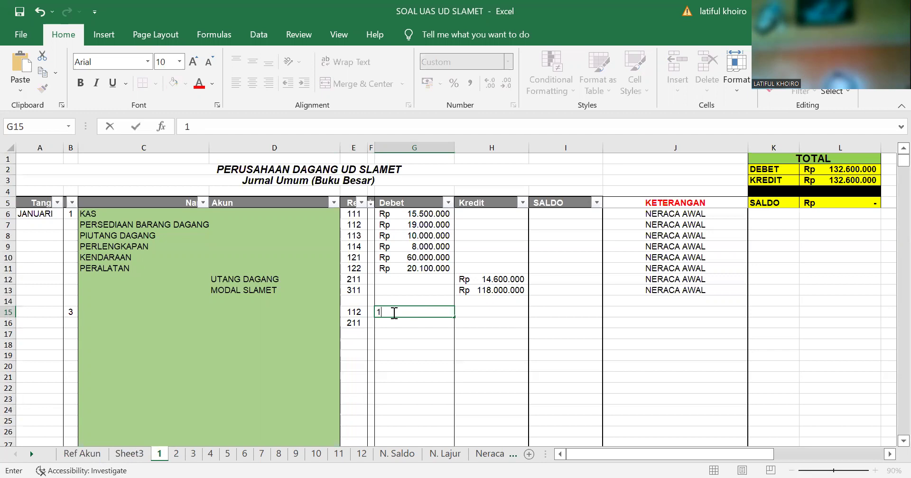
type(".800.000")
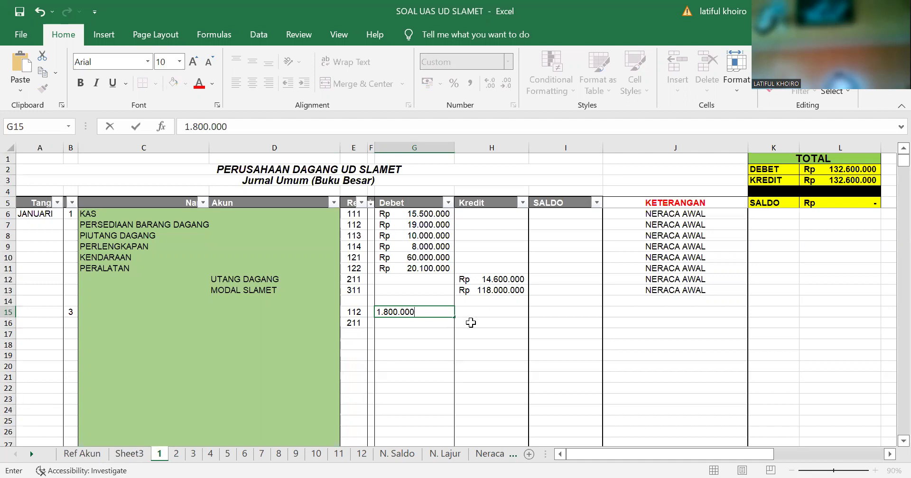
key("Return")
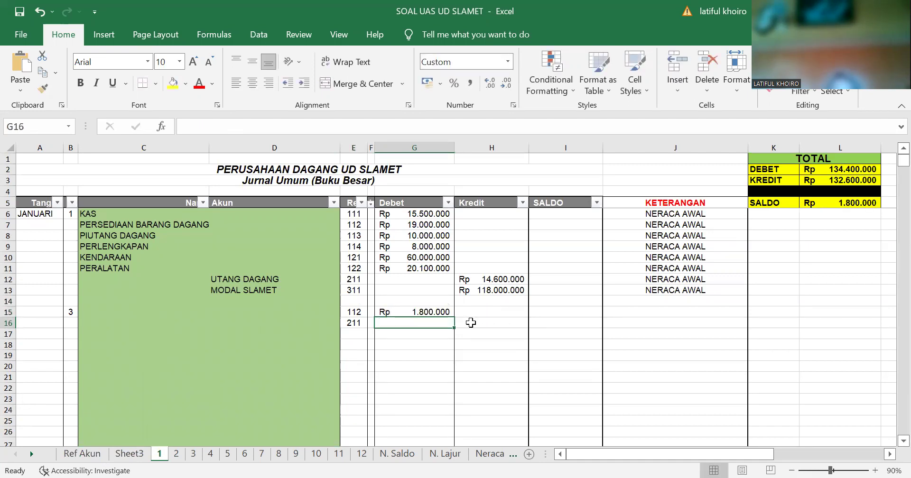
left_click(470, 322)
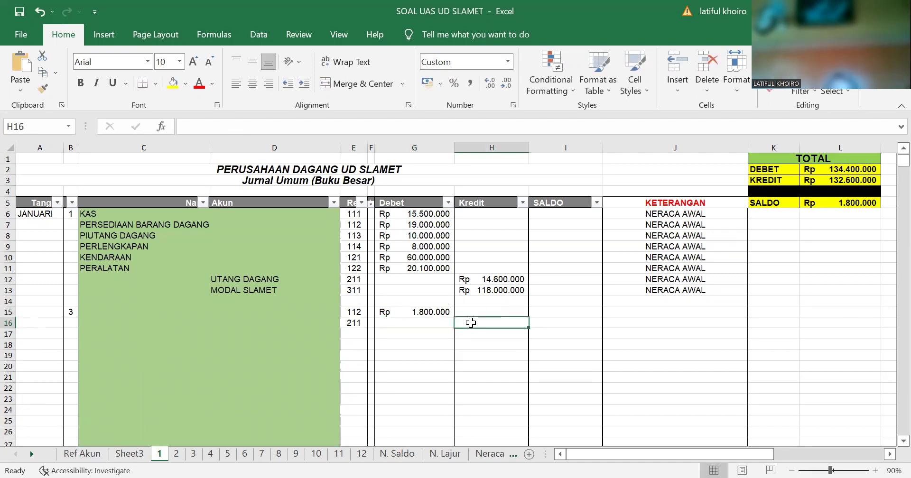
double_click(471, 322)
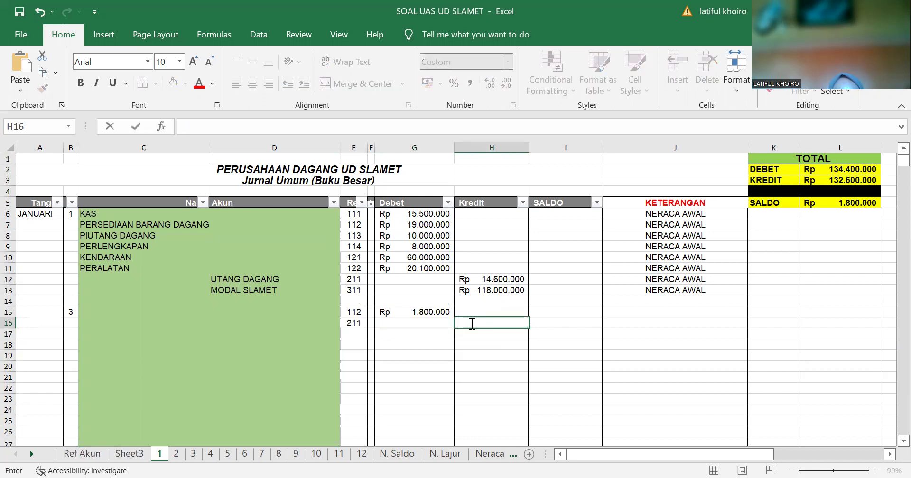
type("1.800.000")
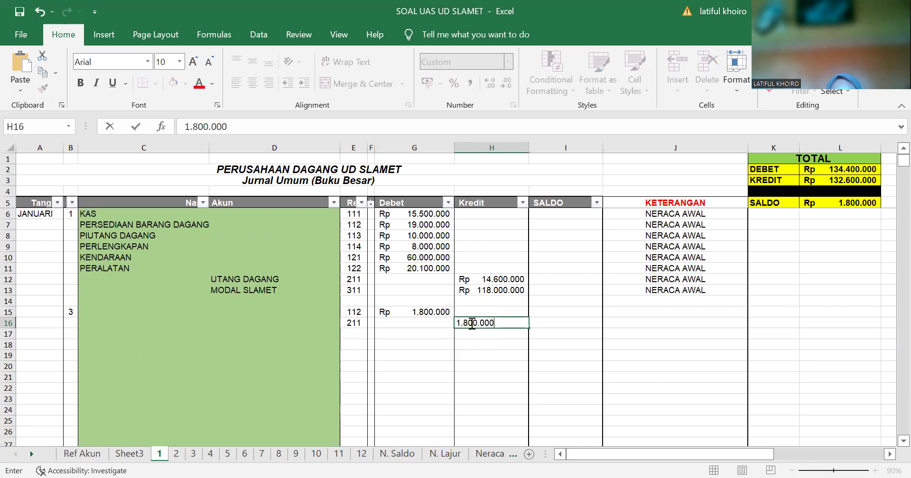
key("Return")
Fill the debit account name lookup formula from C14 down to C18.
left_click(256, 302)
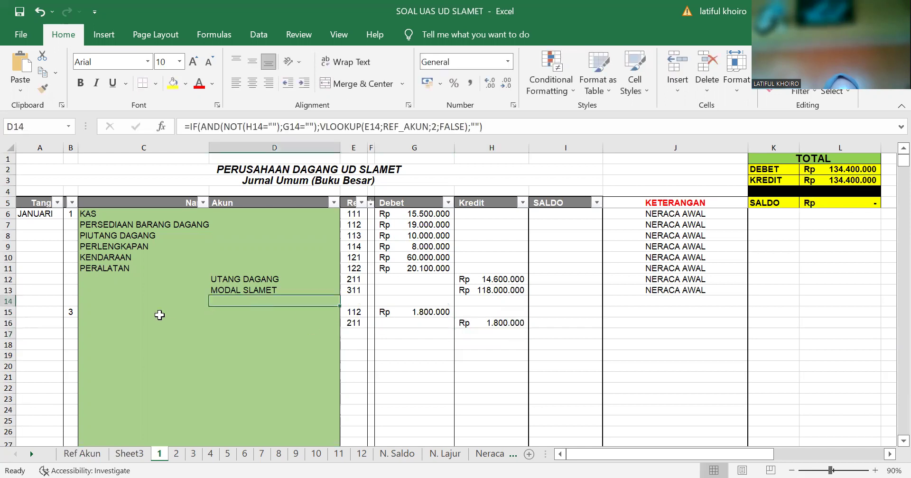
left_click(140, 312)
left_click_drag(162, 299, 240, 362)
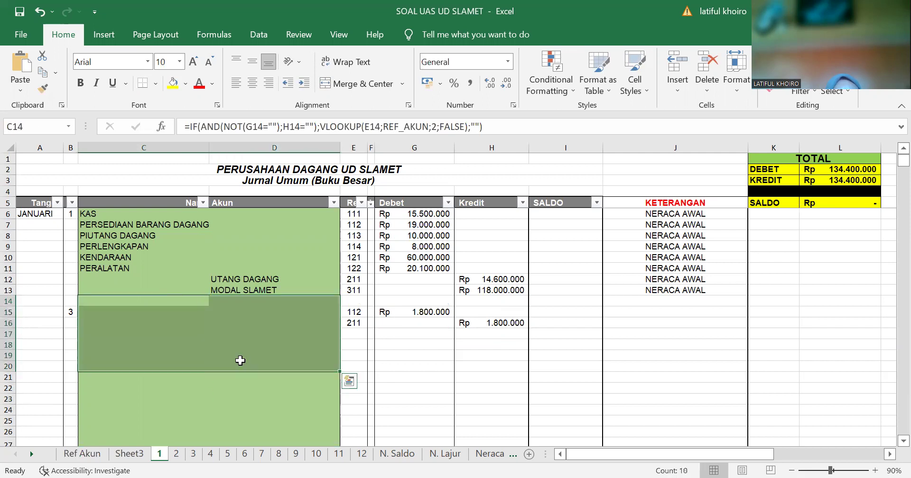
left_click(240, 365)
left_click(144, 301)
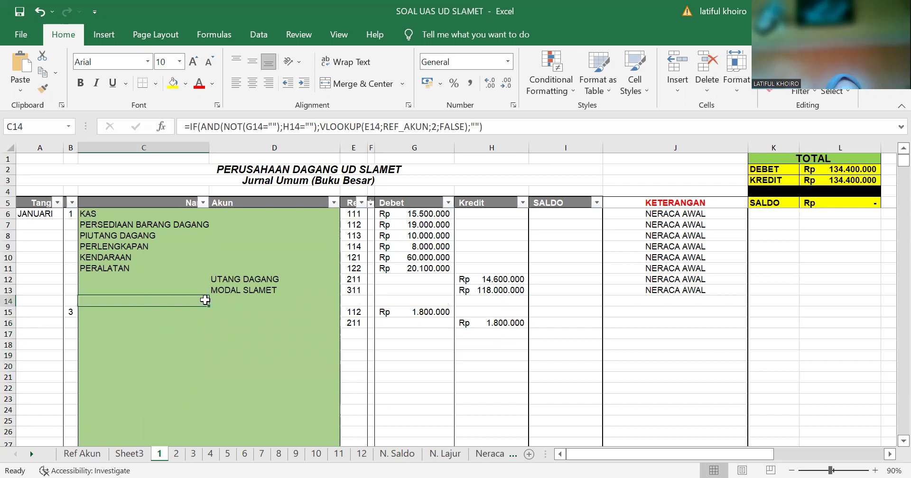
left_click_drag(208, 306, 204, 356)
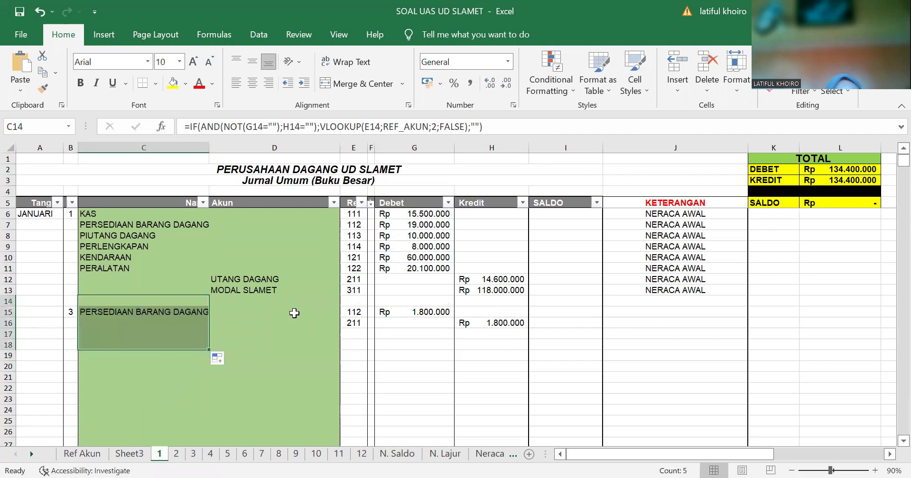
Fill the credit account name lookup formula from D15 down to D18.
left_click(294, 313)
left_click(315, 321)
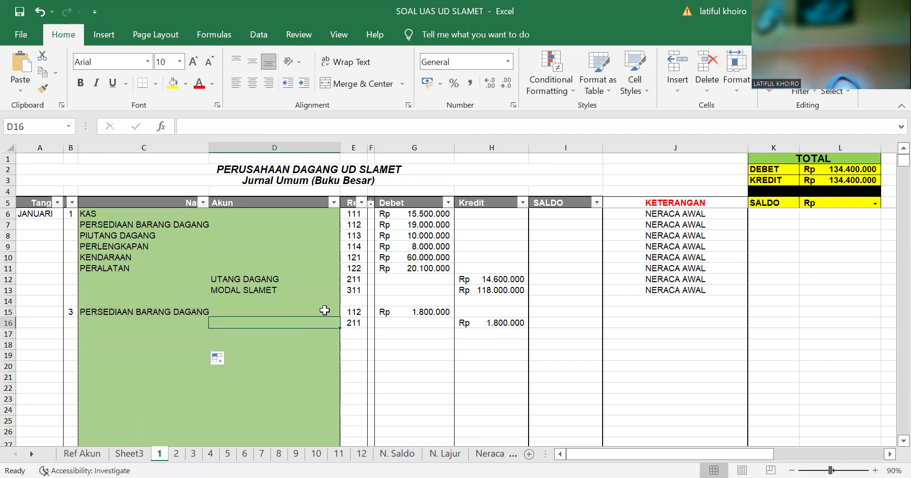
left_click(324, 310)
left_click_drag(340, 317, 327, 348)
left_click(315, 378)
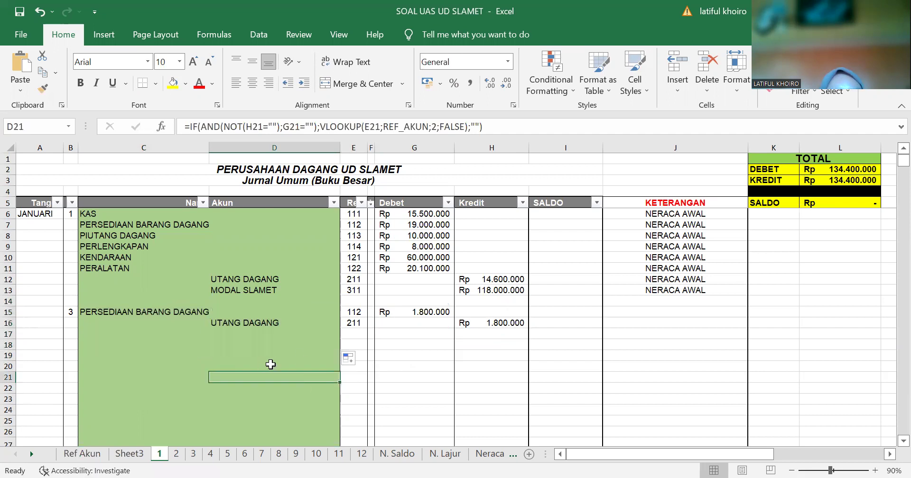
Check the 9 January purchase return on Sheet3 and enter account refs 211 in E18 and 112 in E19 of sheet 1.
left_click(69, 348)
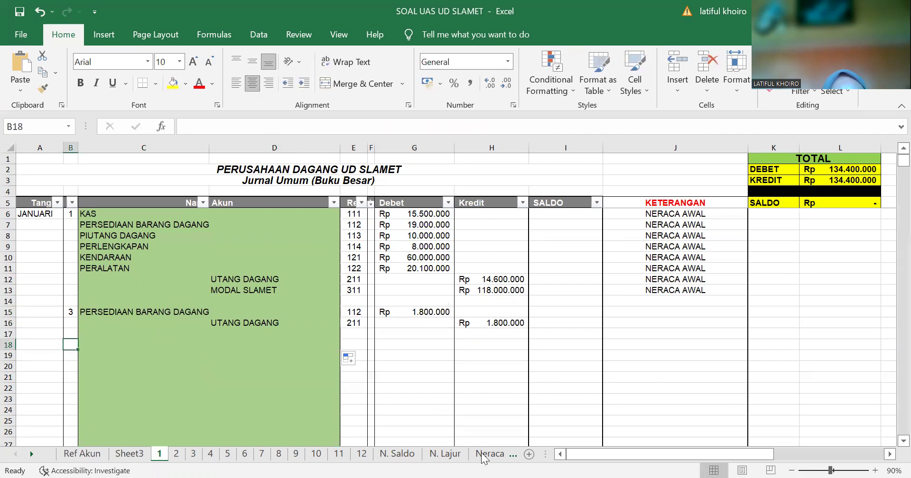
left_click(129, 455)
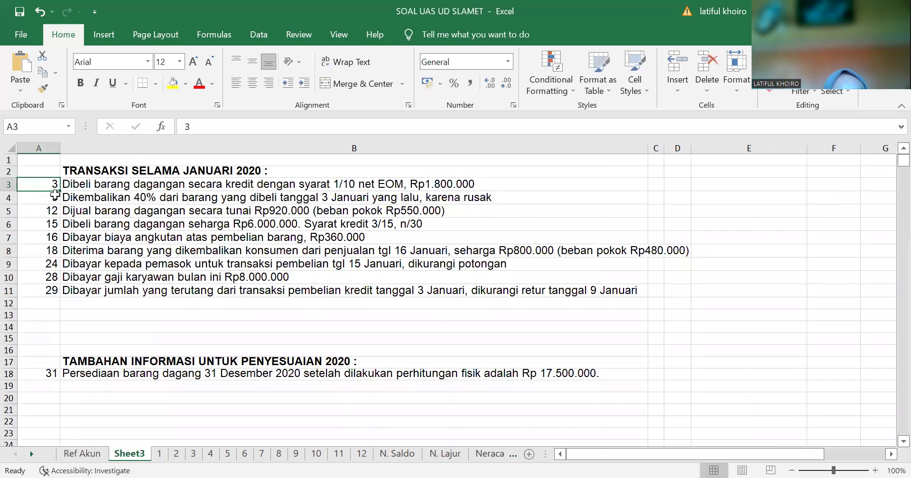
left_click(57, 194)
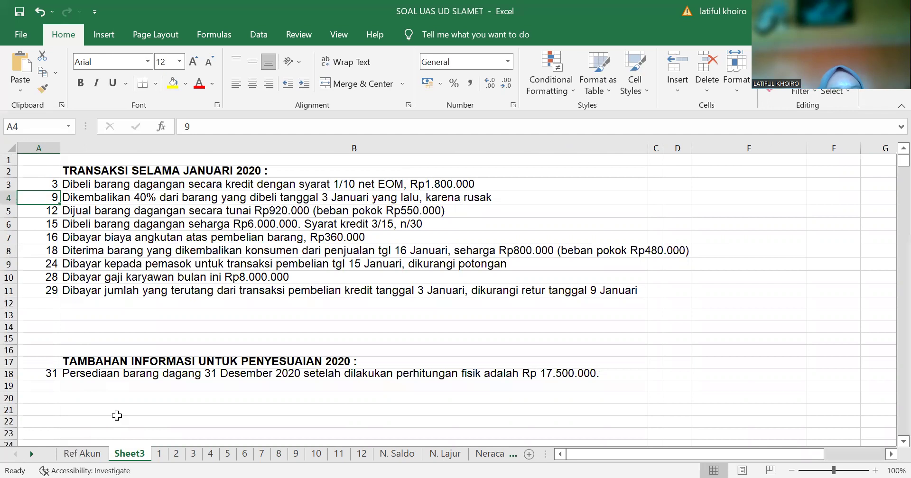
left_click(81, 454)
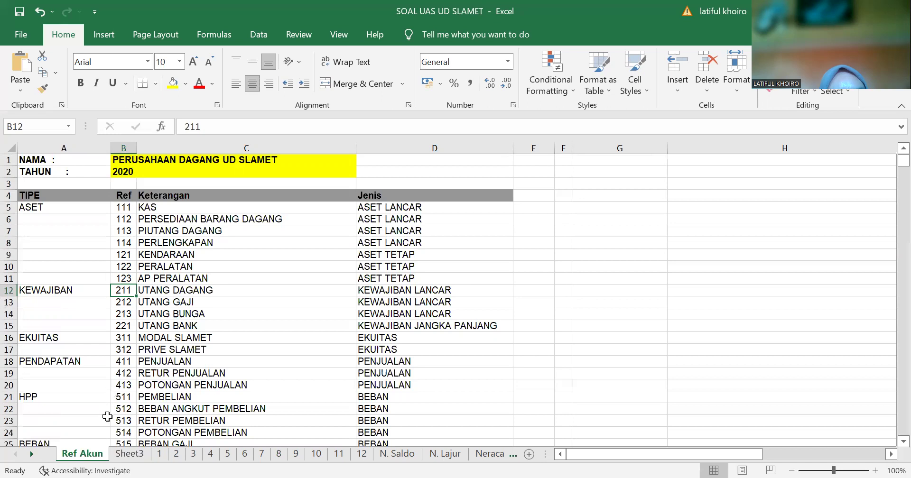
left_click(160, 454)
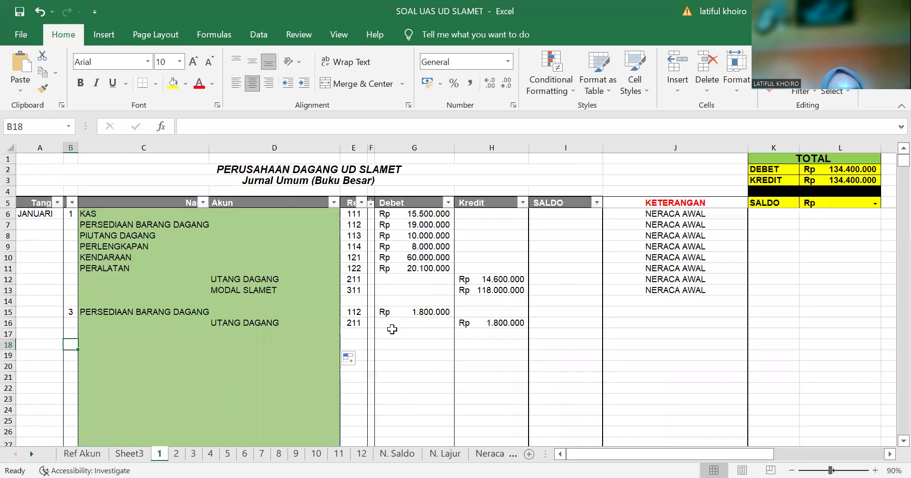
left_click(357, 345)
type("211")
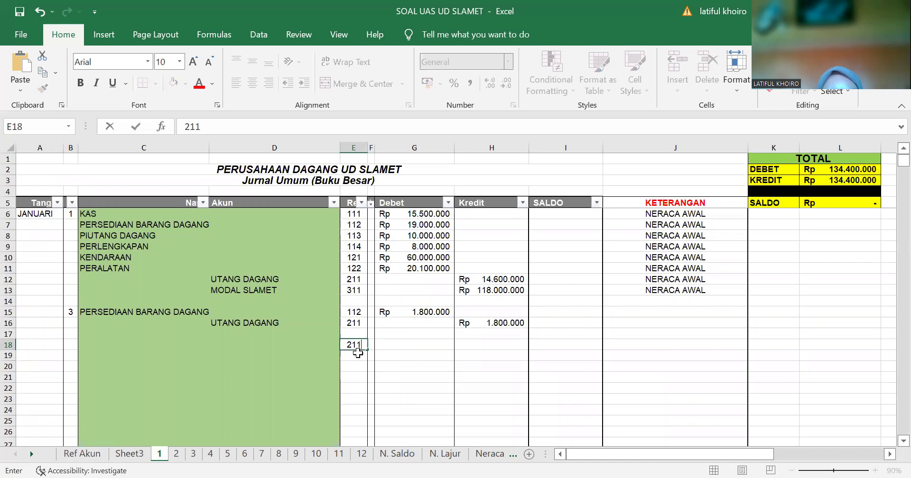
key("Escape")
left_click(357, 356)
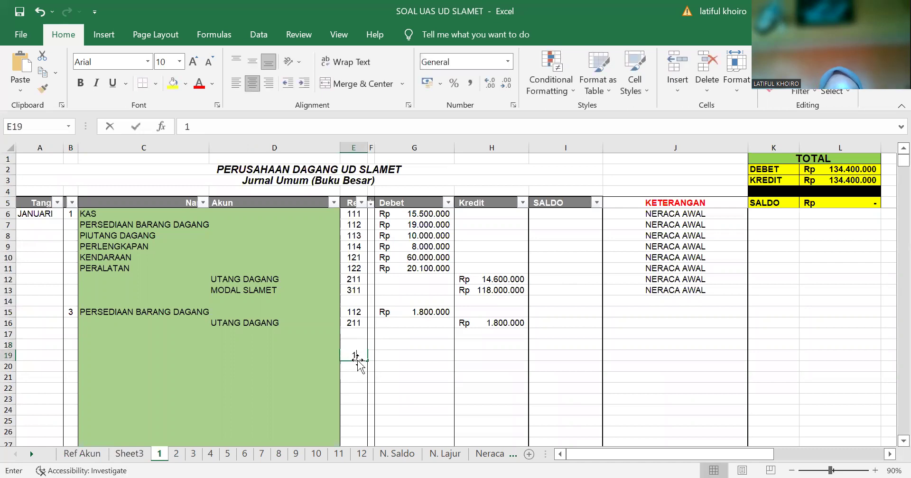
type("112")
key("Return")
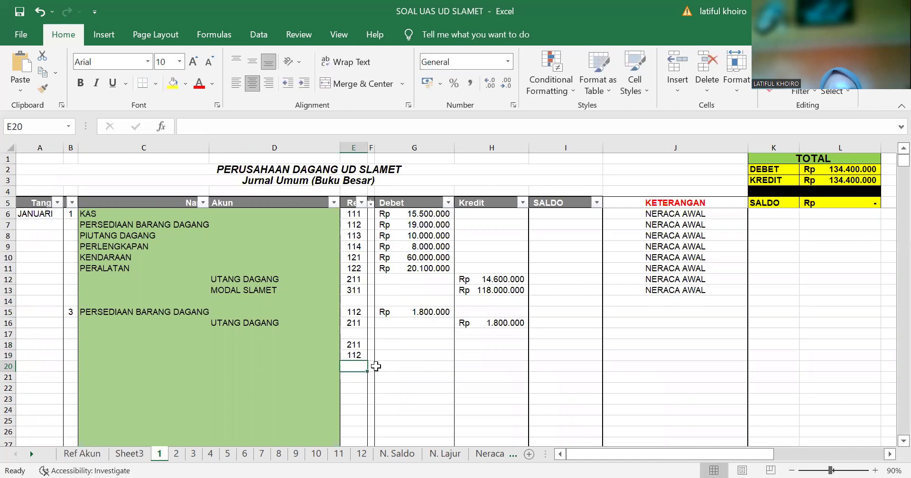
Record 720.000 as the debit in G18 and 720.000 as the credit in H19.
left_click(395, 346)
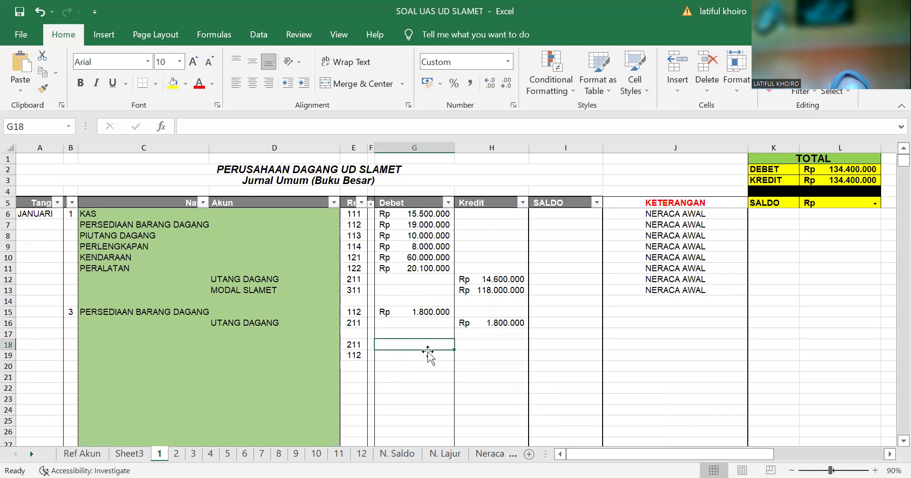
type("720.000")
key("Return")
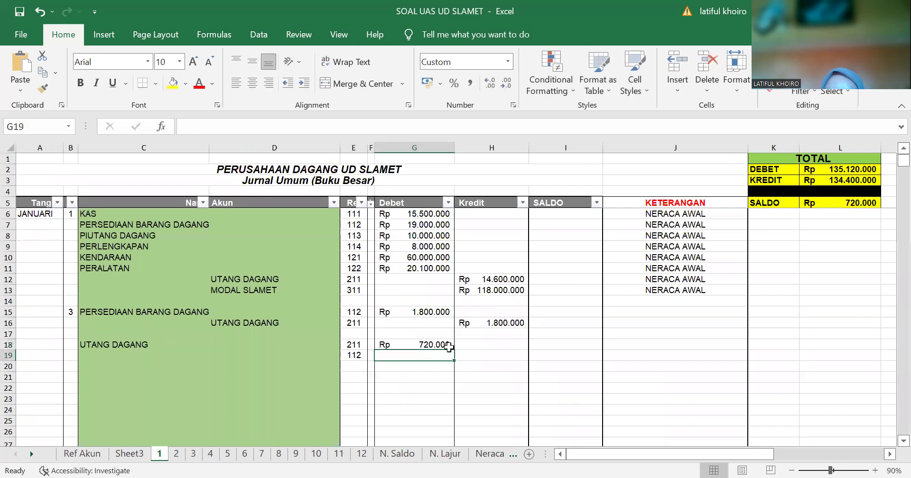
left_click(489, 355)
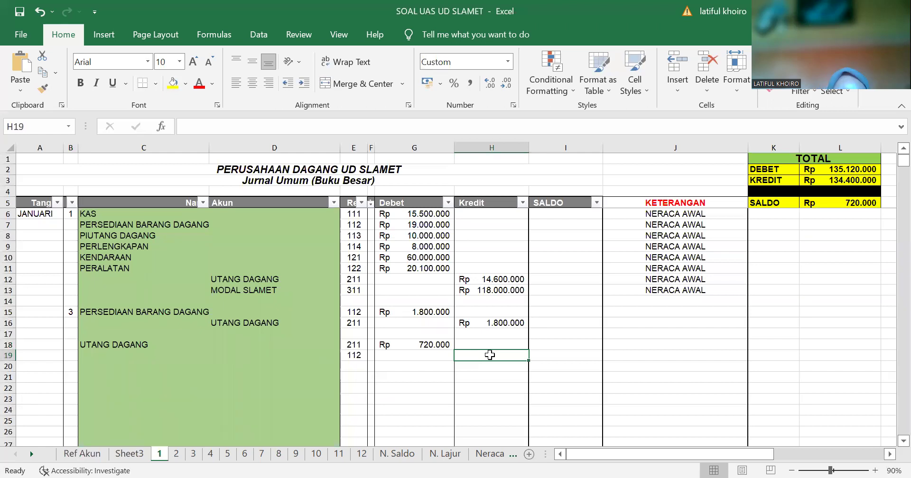
type("720")
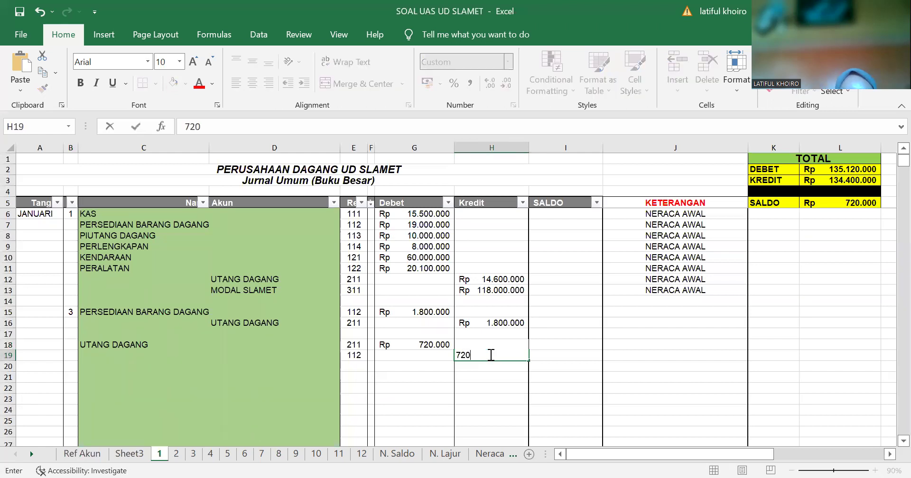
type(".000")
key("Return")
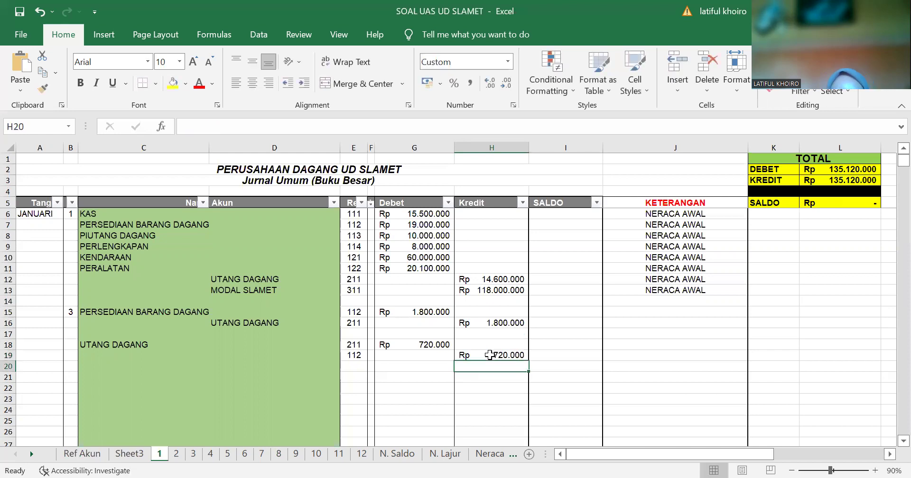
Enter 9 as the purchase return's transaction day in B18.
left_click(71, 345)
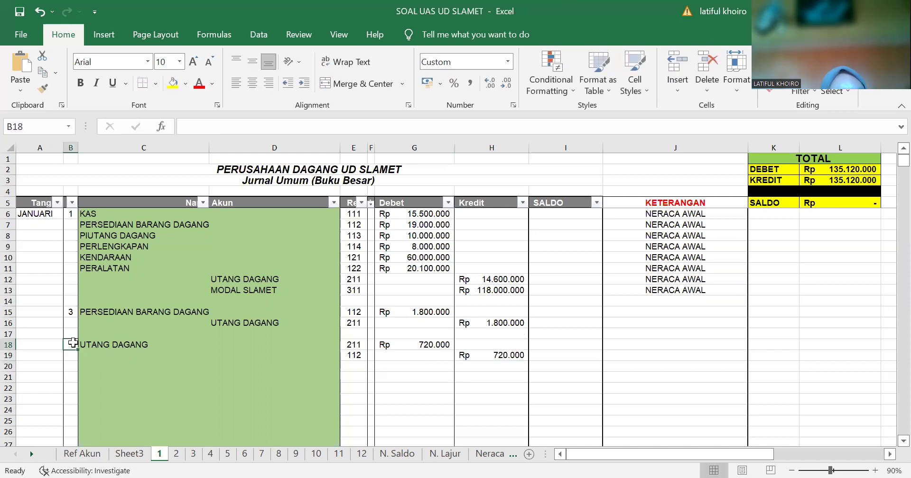
type("9")
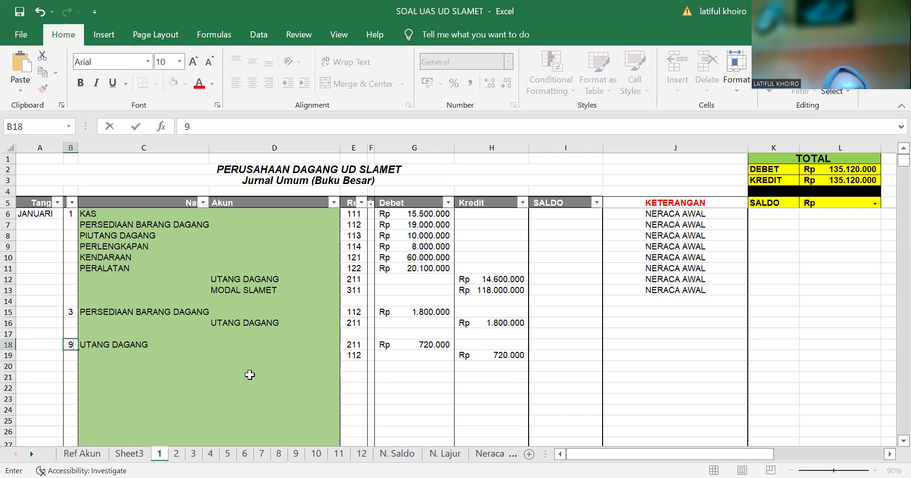
left_click(250, 374)
Fill the credit account name lookup formula from D18 down to D20.
left_click(329, 353)
left_click_drag(330, 352, 315, 335)
left_click(329, 334)
left_click(315, 334)
left_click(319, 342)
left_click_drag(338, 349, 337, 373)
left_click(315, 404)
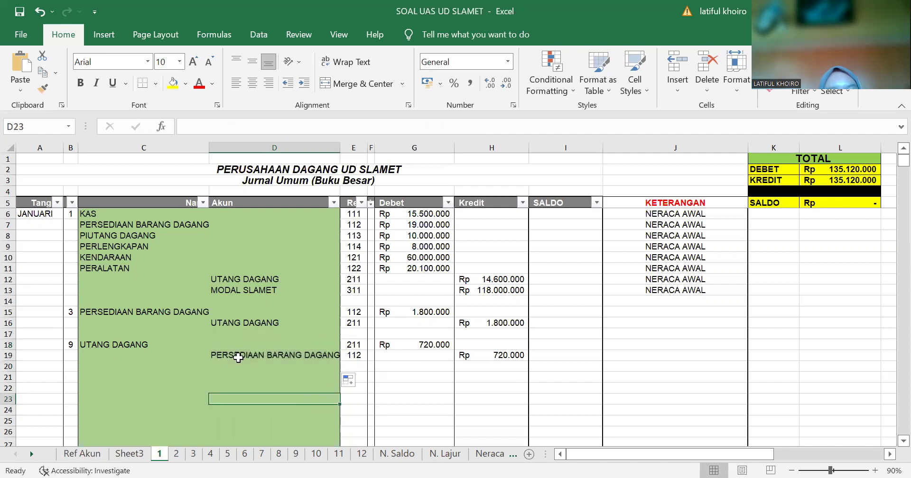
Check the 12 January cash sale on Sheet3 and enter day 12 in B21 of sheet 1.
left_click(75, 377)
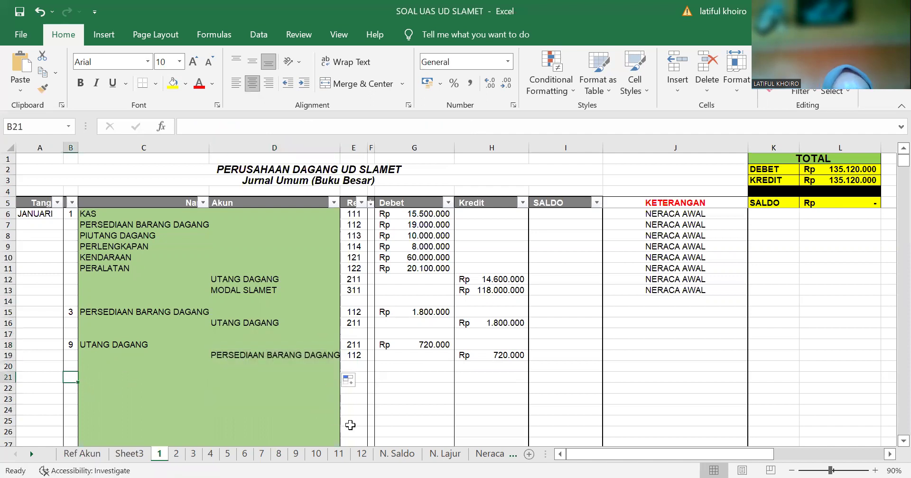
left_click(129, 454)
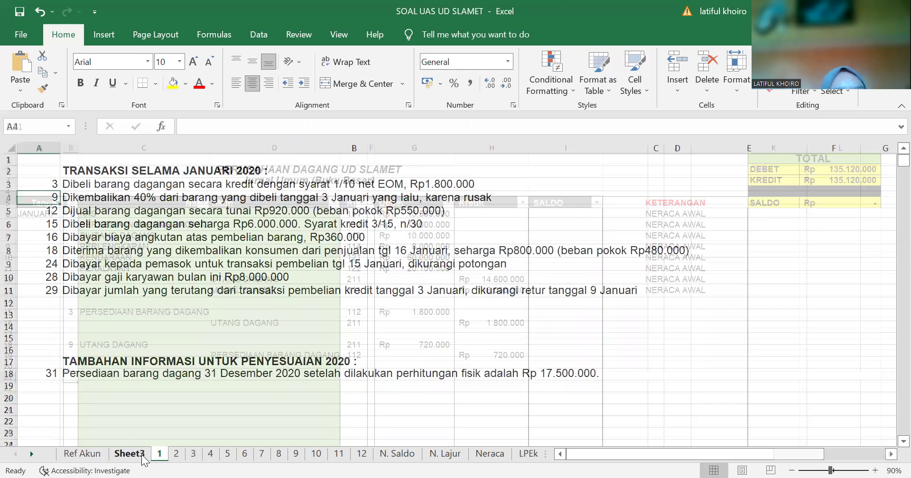
left_click(55, 216)
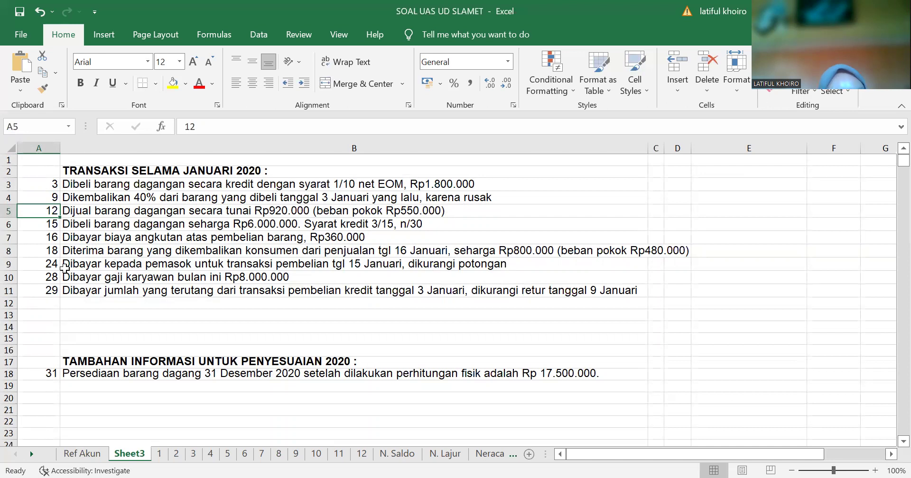
left_click(159, 454)
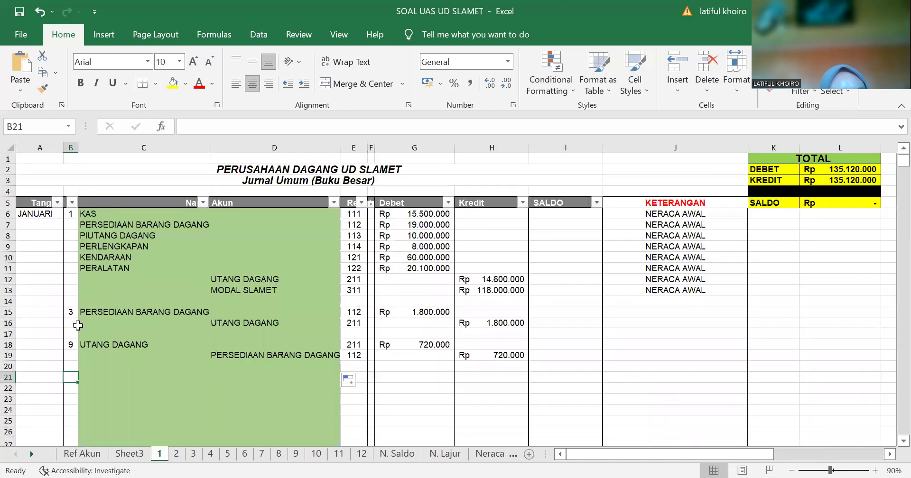
type("12")
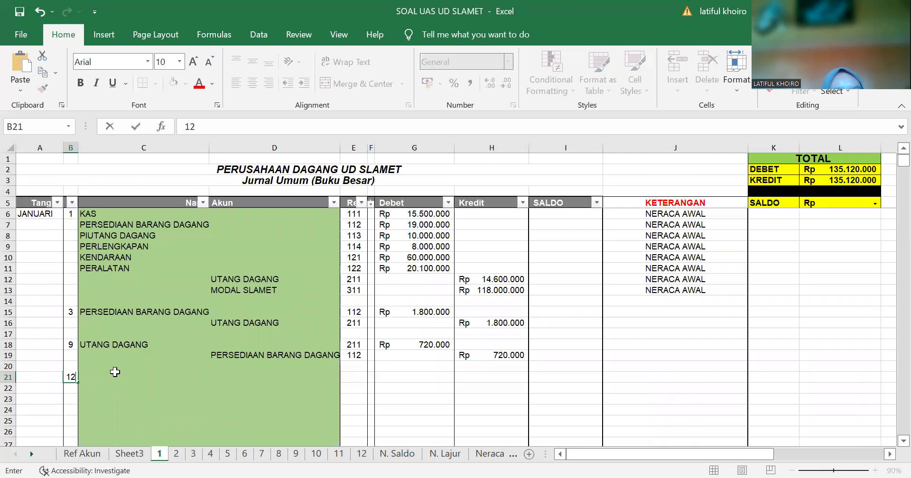
Consult the account codes on Ref Akun and enter refs 112 in E21 and 411 in E22 of sheet 1.
left_click(354, 375)
scroll(407, 391, "down", 2)
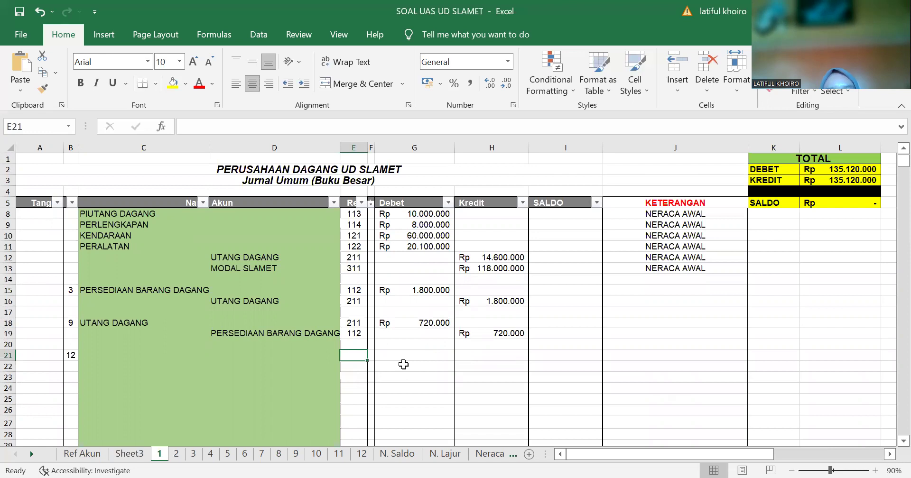
left_click(83, 456)
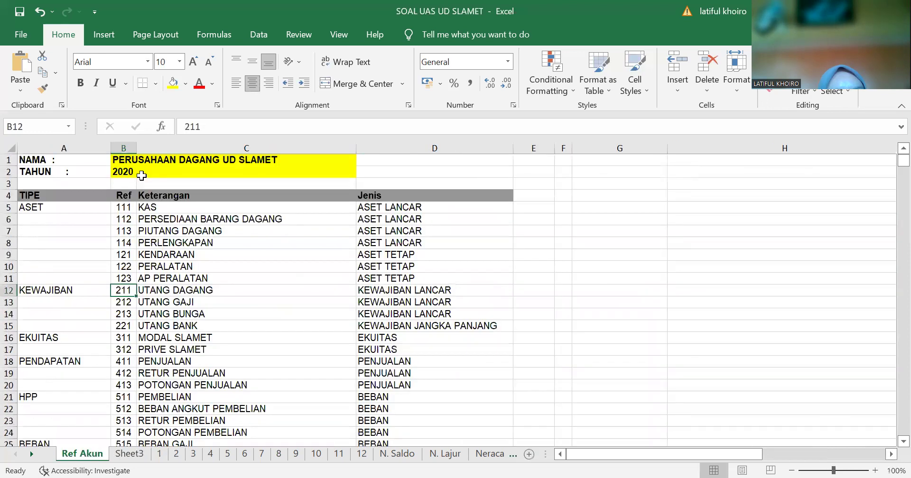
left_click(159, 455)
type("112")
key("Return")
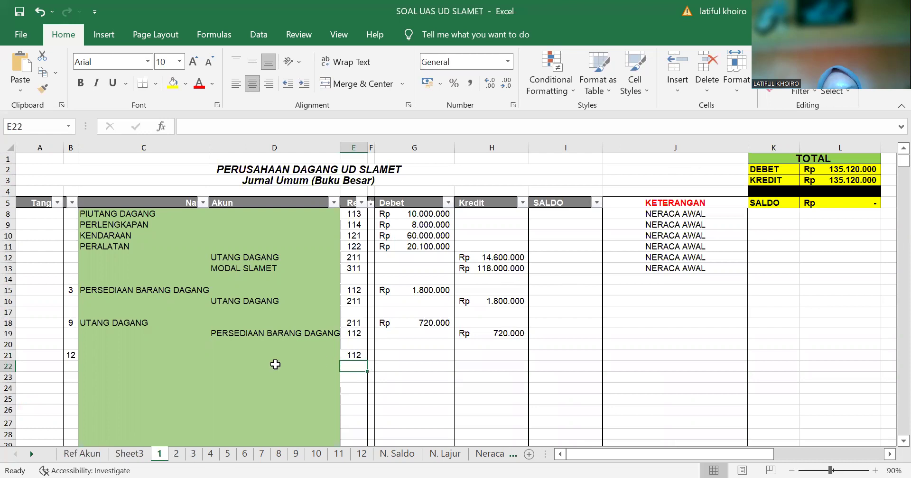
left_click(101, 455)
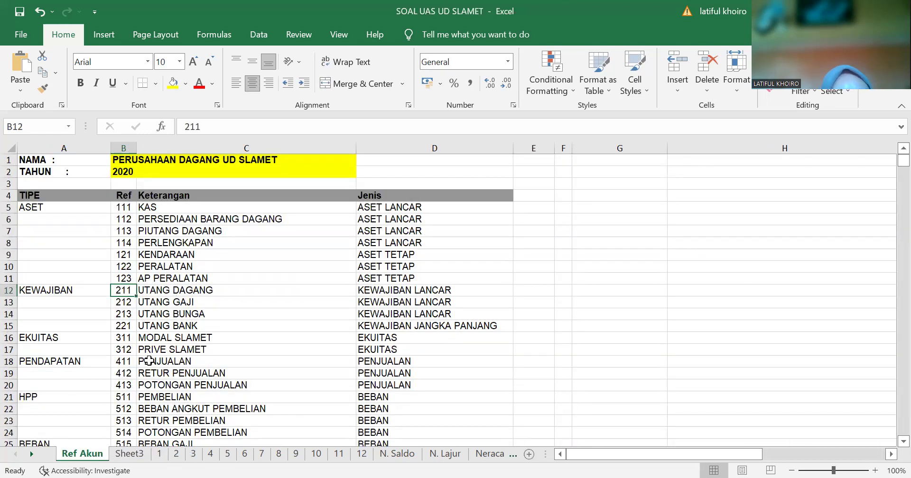
left_click(157, 455)
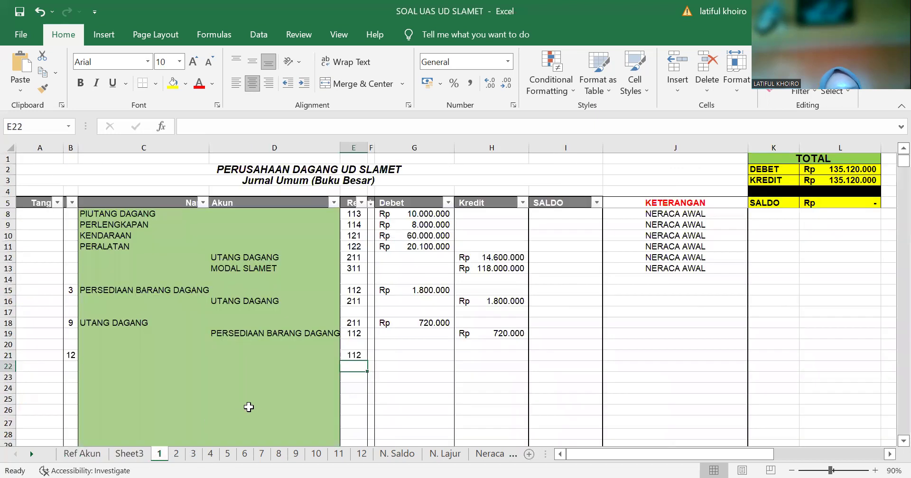
type("411")
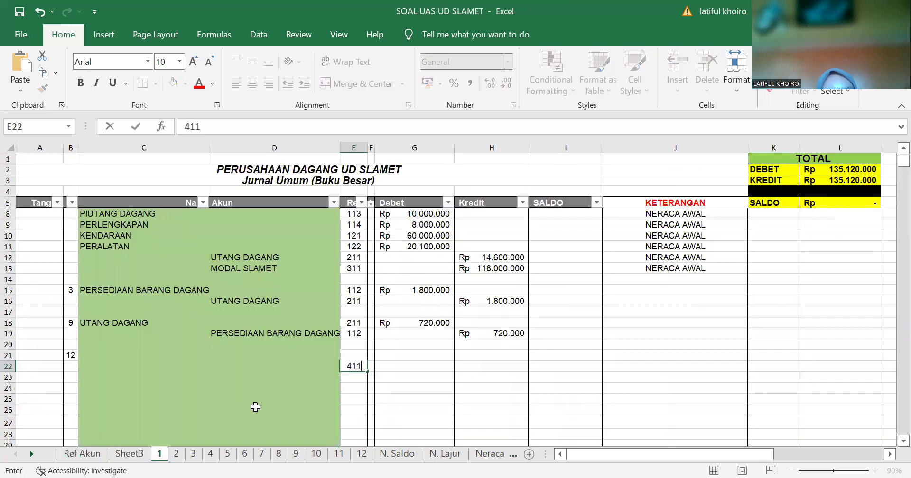
key("Return")
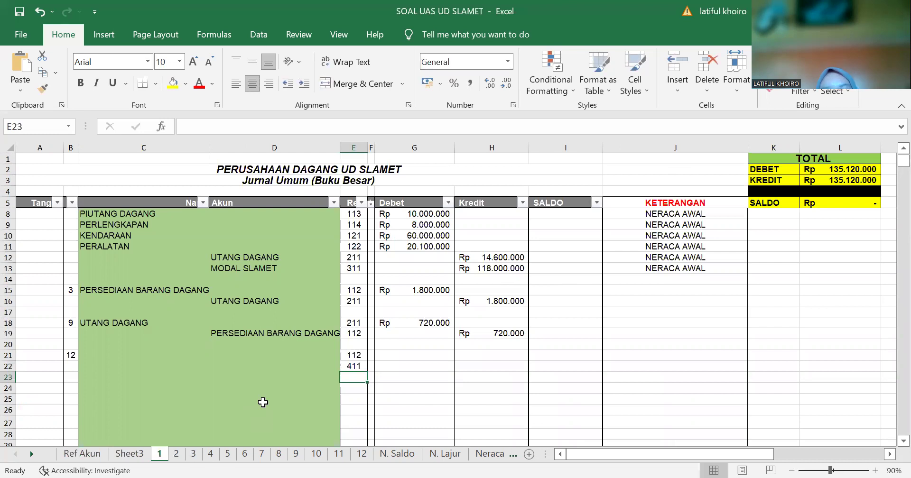
Look up the cost of goods sold and inventory codes on Ref Akun, and enter 516 in E23 and 112 in E24 of sheet 1.
left_click(90, 455)
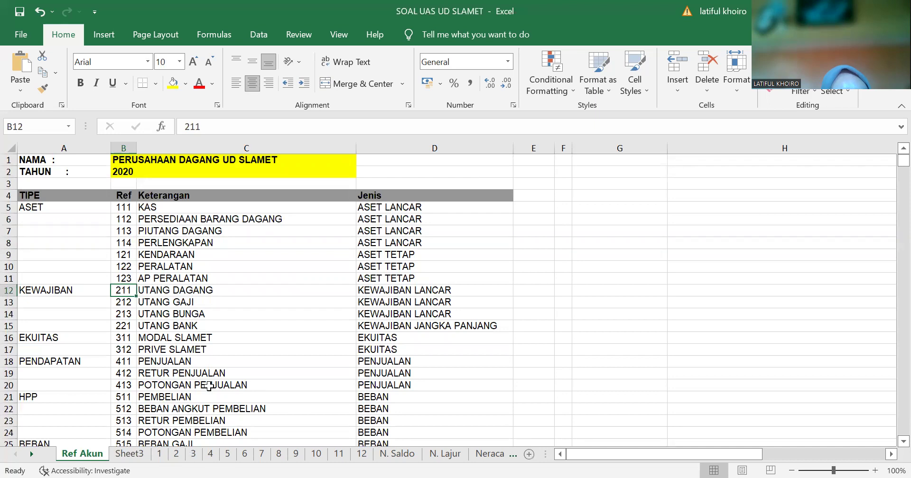
scroll(209, 386, "down", 3)
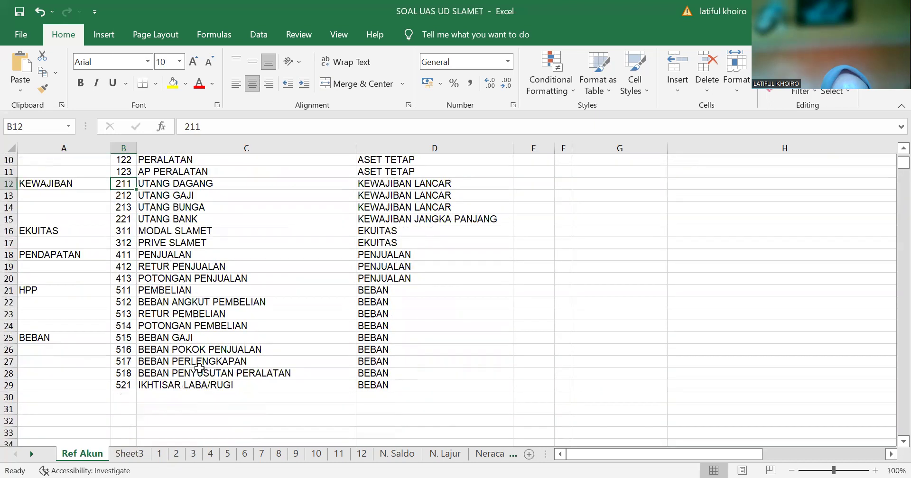
left_click(181, 353)
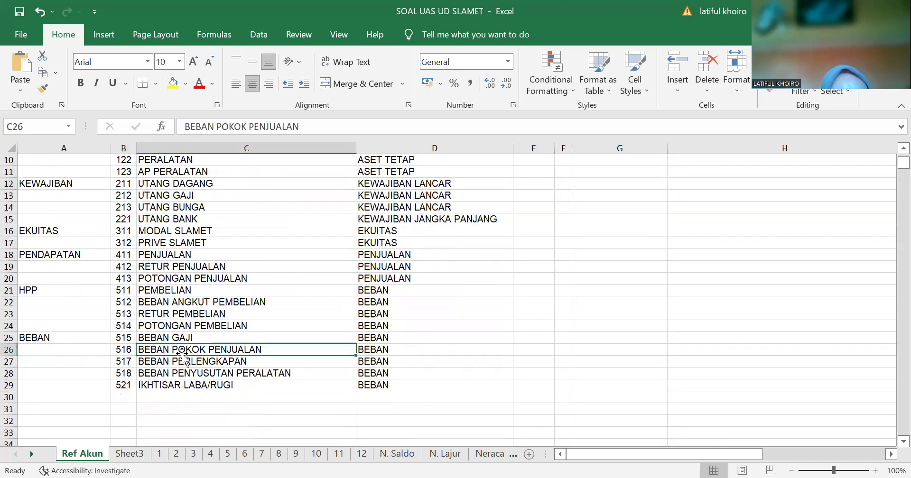
left_click(160, 454)
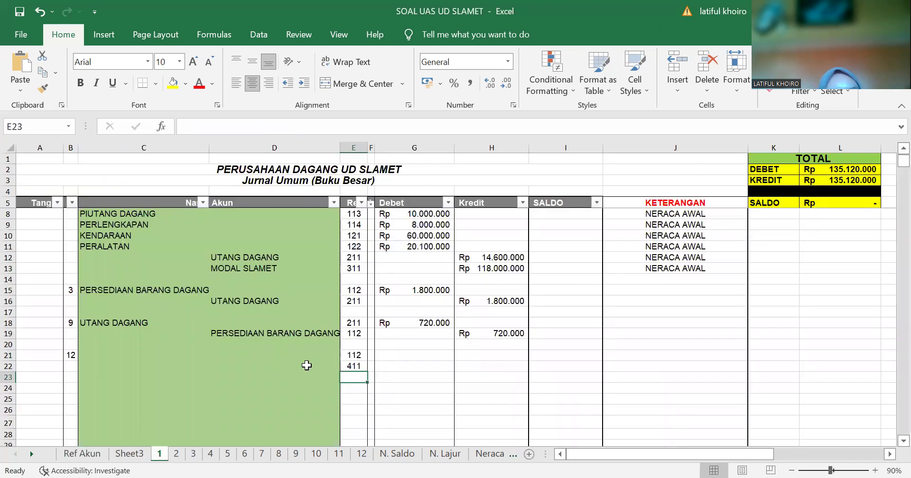
type("516")
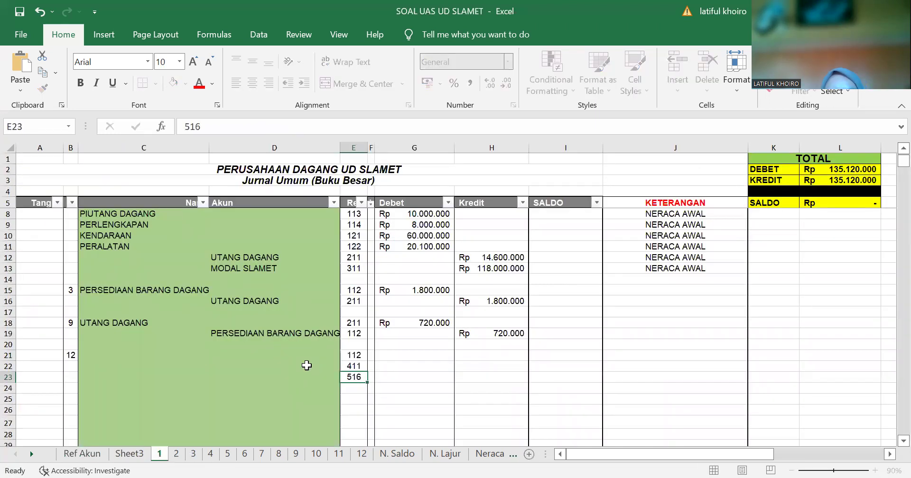
key("Return")
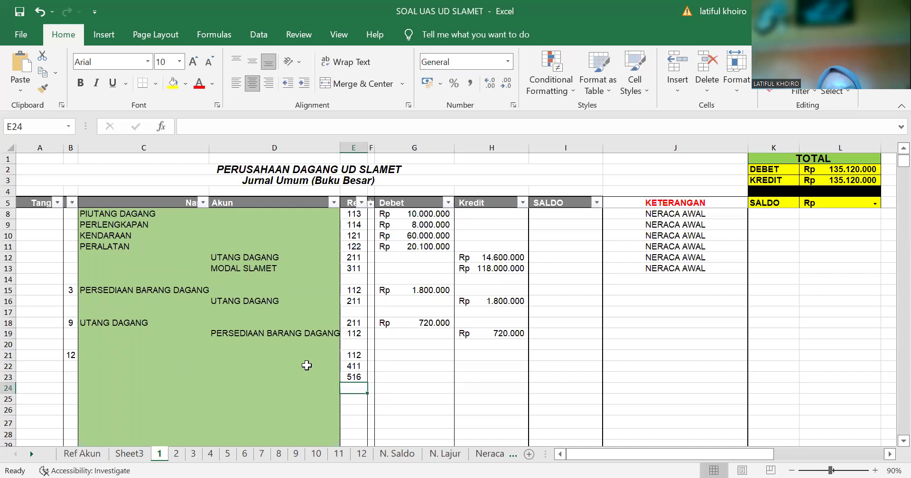
left_click(84, 453)
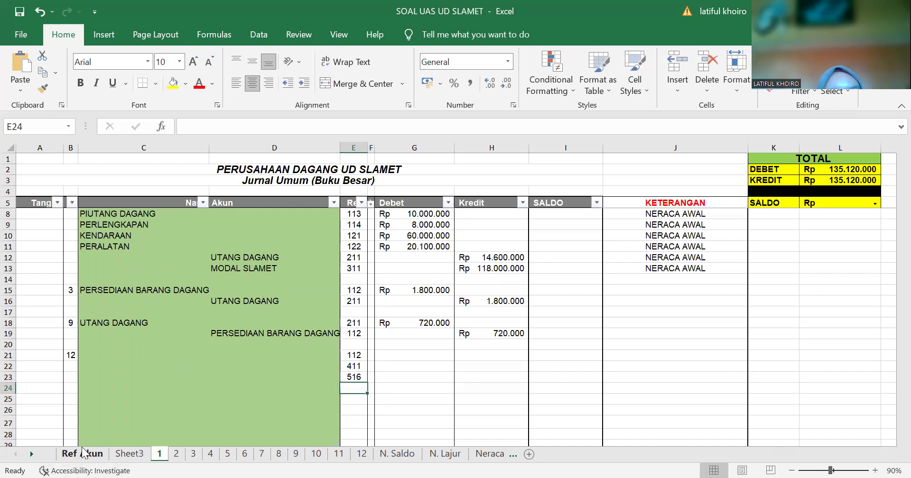
scroll(185, 260, "up", 4)
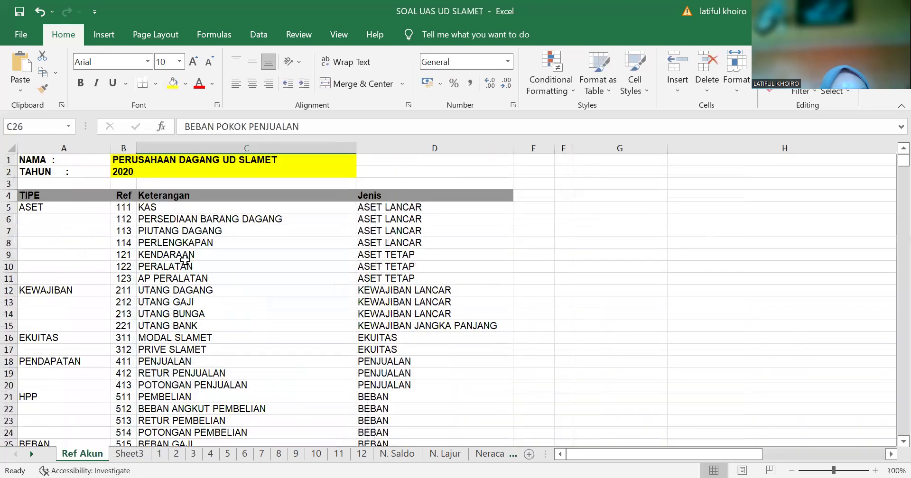
left_click(159, 454)
type("112")
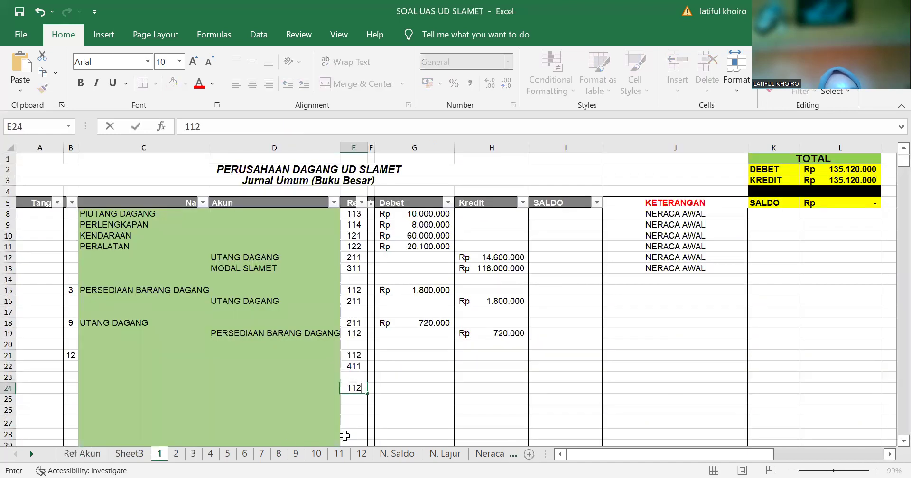
key("Return")
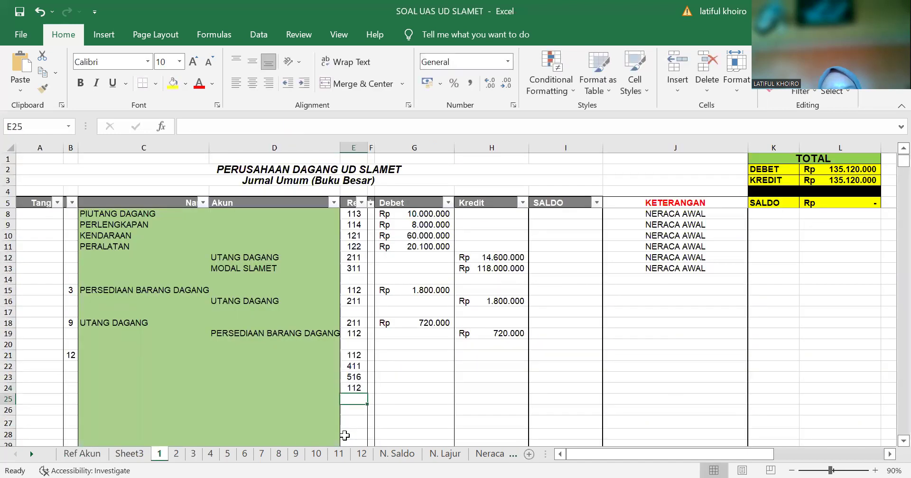
Enter 920.000 as the debit in G21 and 920.000 as the sales credit in H22 for the 12 January entry.
left_click(401, 353)
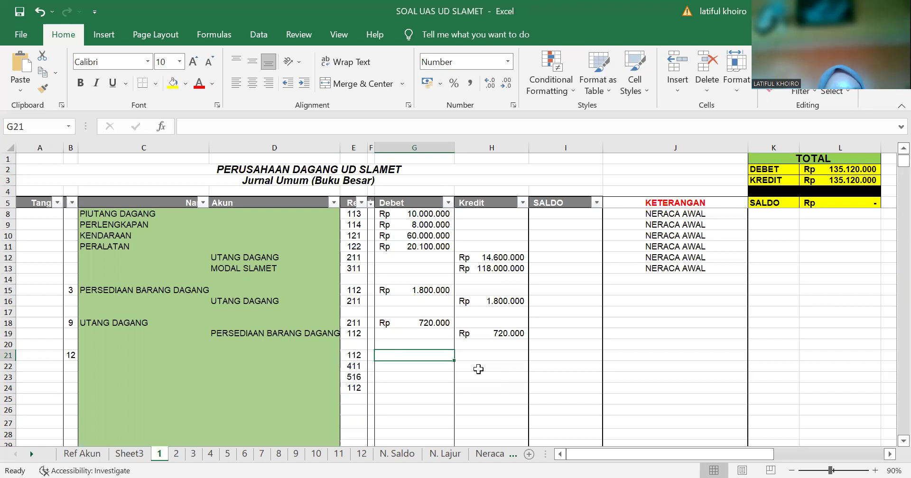
type("920.000")
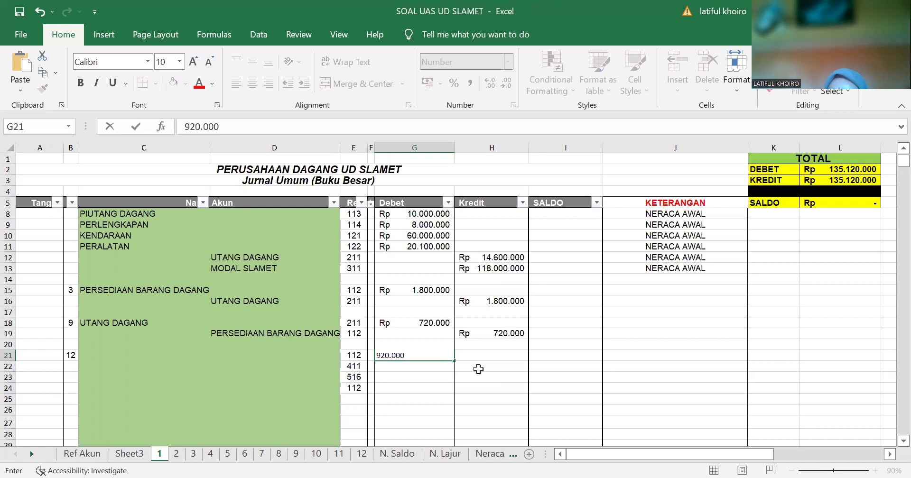
key("Return")
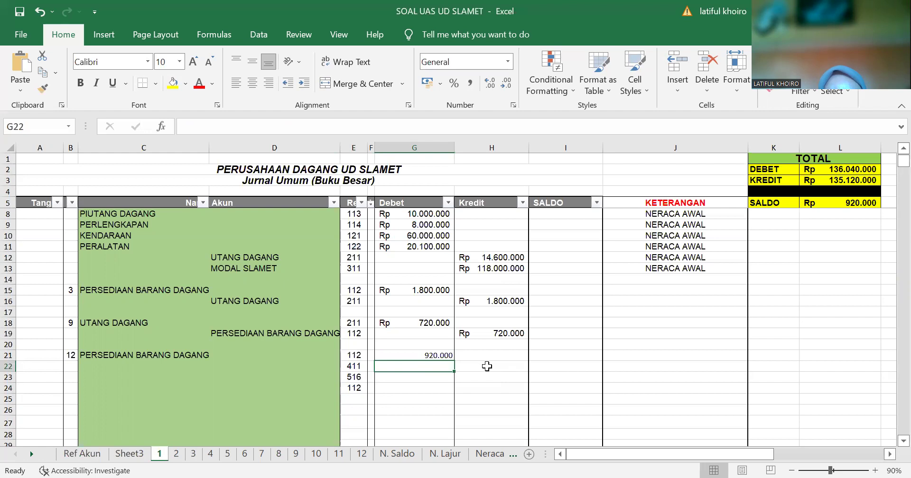
left_click(487, 366)
type("9")
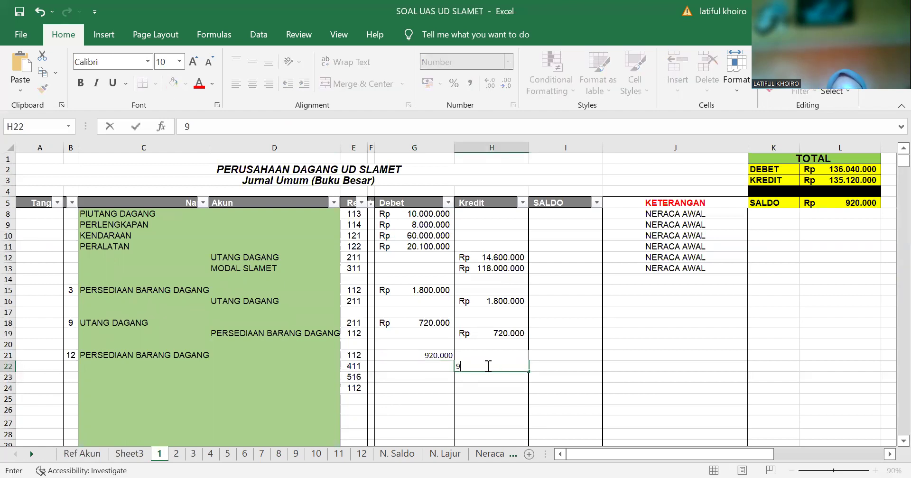
type("20.0")
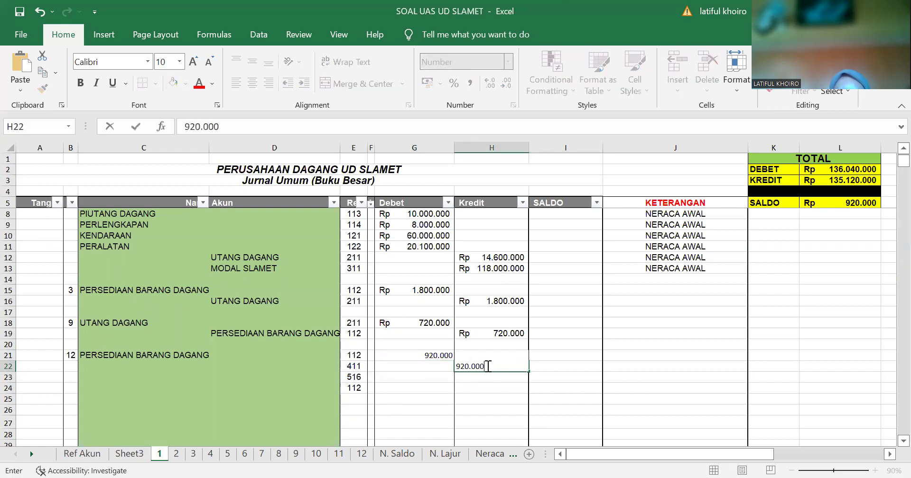
type("00")
key("Return")
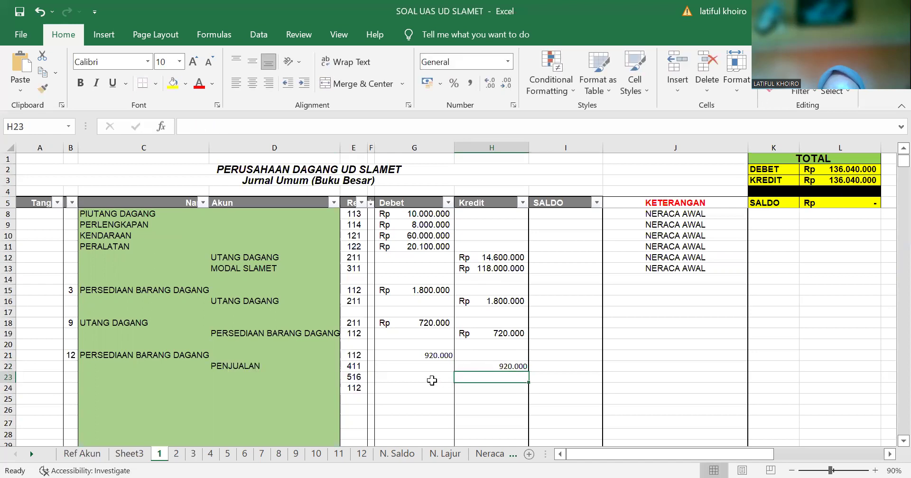
Enter 550.000 as the cost of goods sold debit in G23 and 550.000 as the inventory credit in H24.
left_click(431, 380)
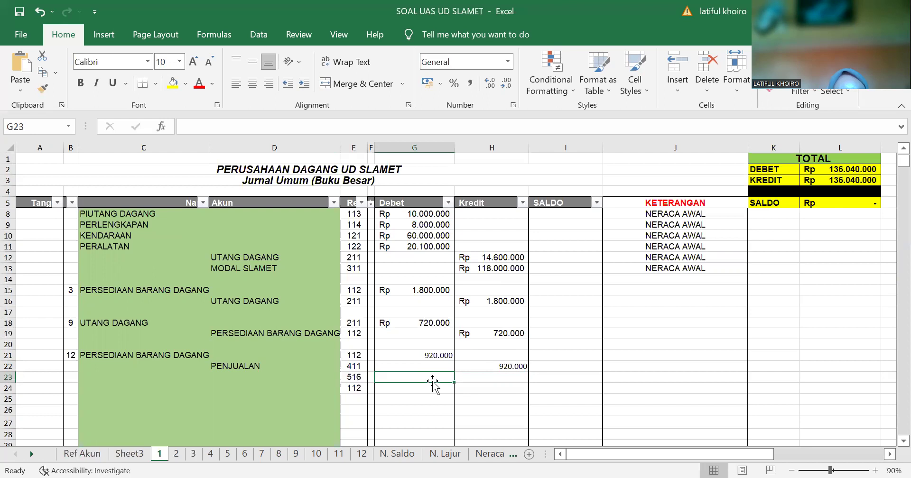
type("550.000")
key("Return")
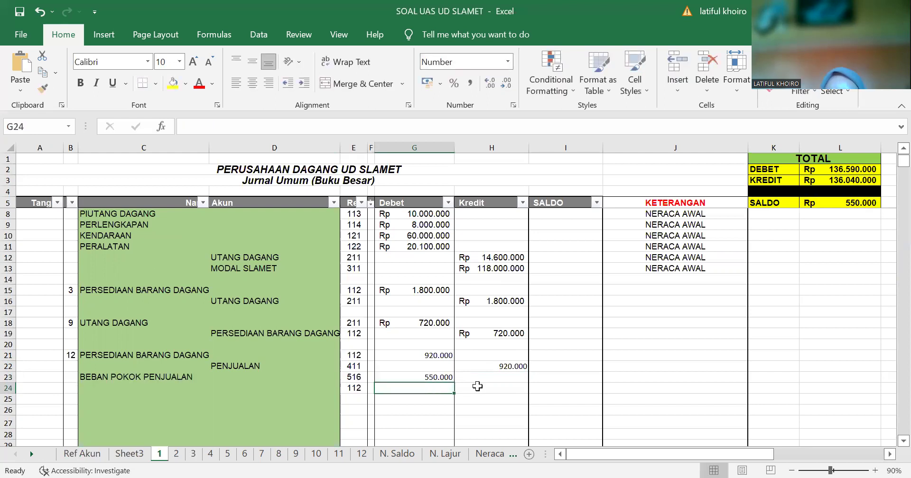
left_click(479, 387)
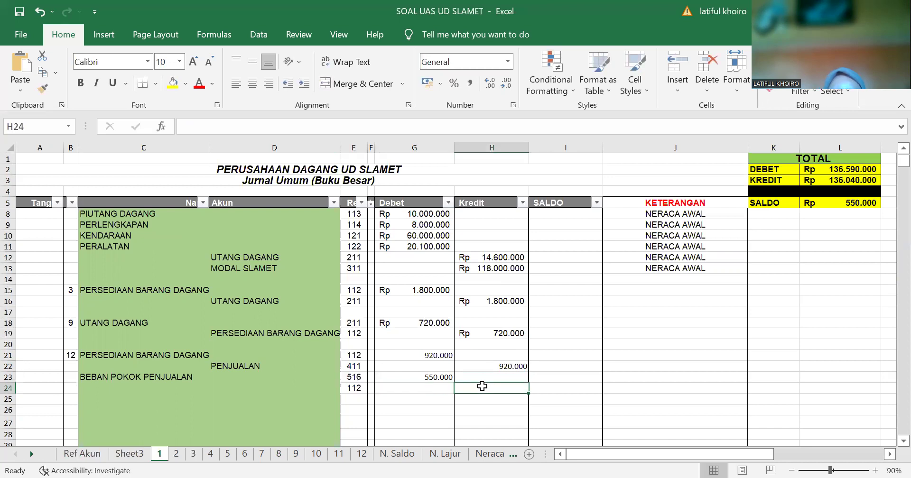
type("550.000")
key("Return")
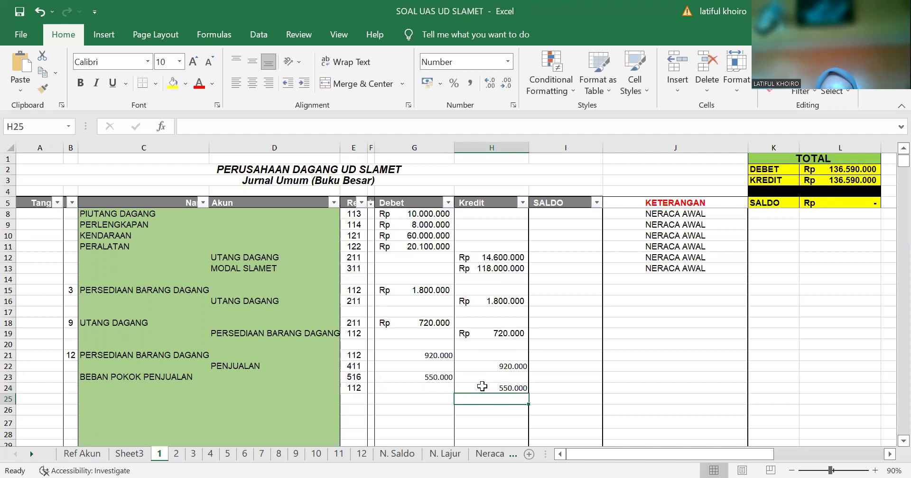
Try to fill the credit account name column from D23 down to D28.
left_click(307, 377)
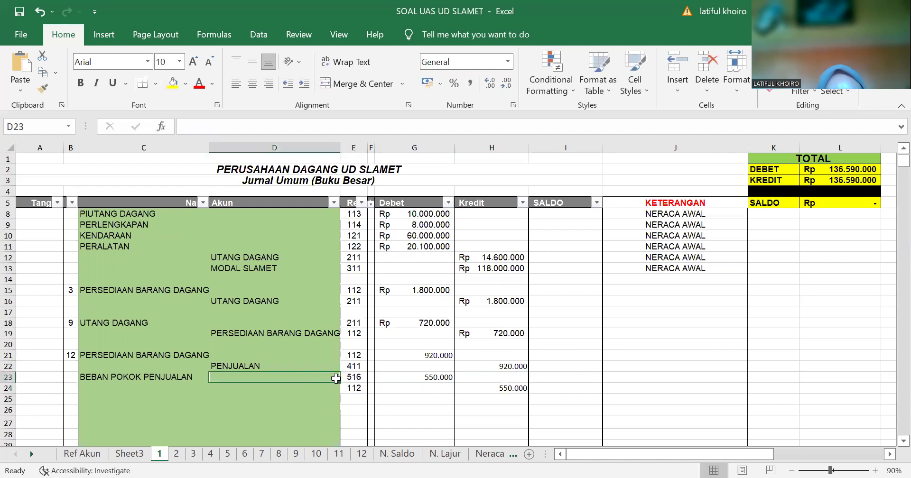
left_click_drag(339, 380, 336, 410)
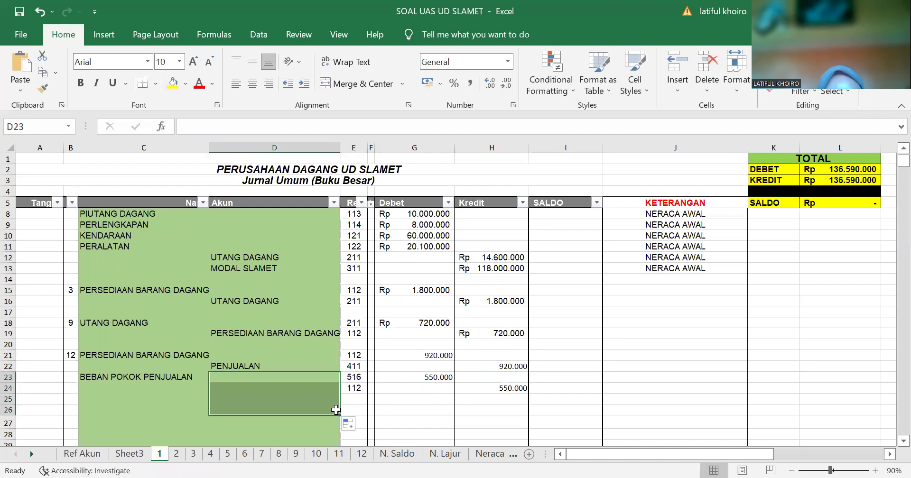
left_click(306, 423)
left_click(309, 387)
left_click(306, 378)
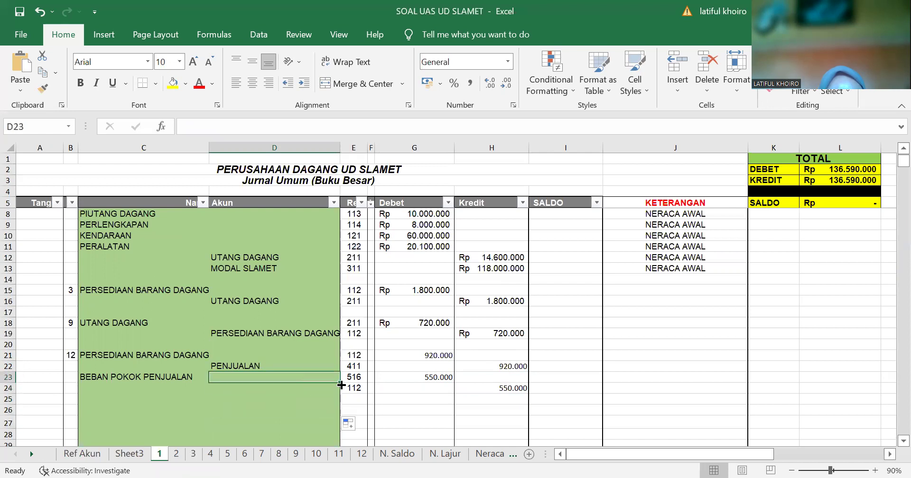
left_click_drag(338, 382, 335, 440)
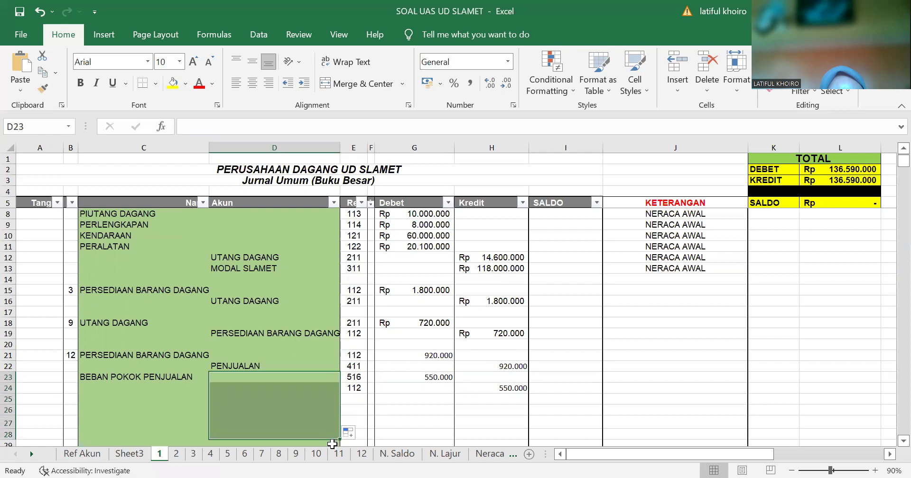
left_click(320, 348)
left_click_drag(305, 384, 305, 380)
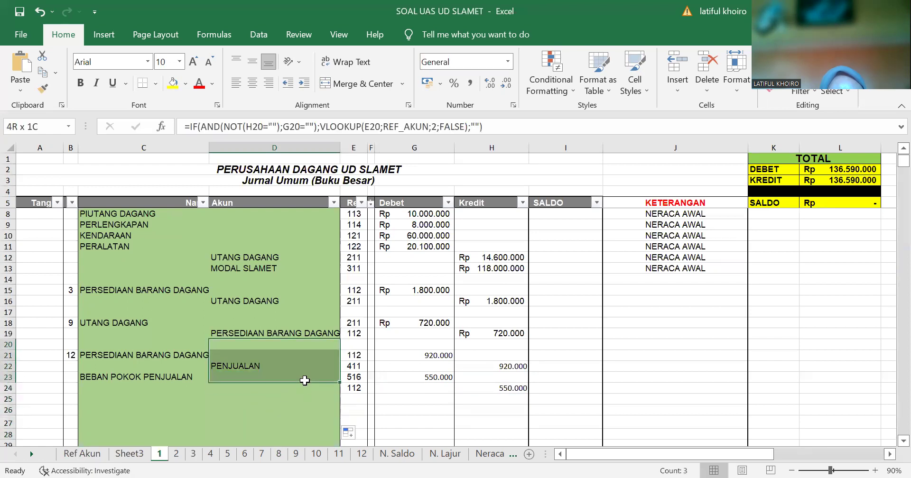
Try to fill the credit account name column downward starting from D24.
left_click(308, 389)
left_click_drag(339, 395, 339, 439)
left_click(211, 377)
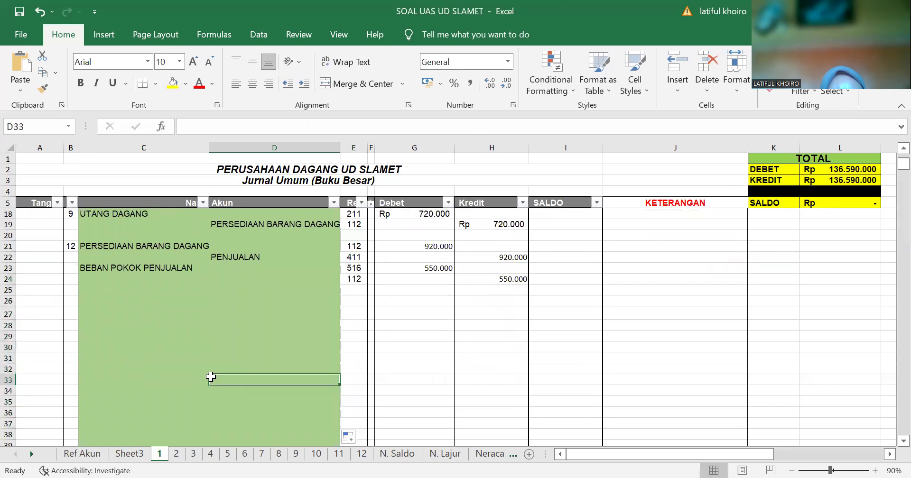
left_click(302, 278)
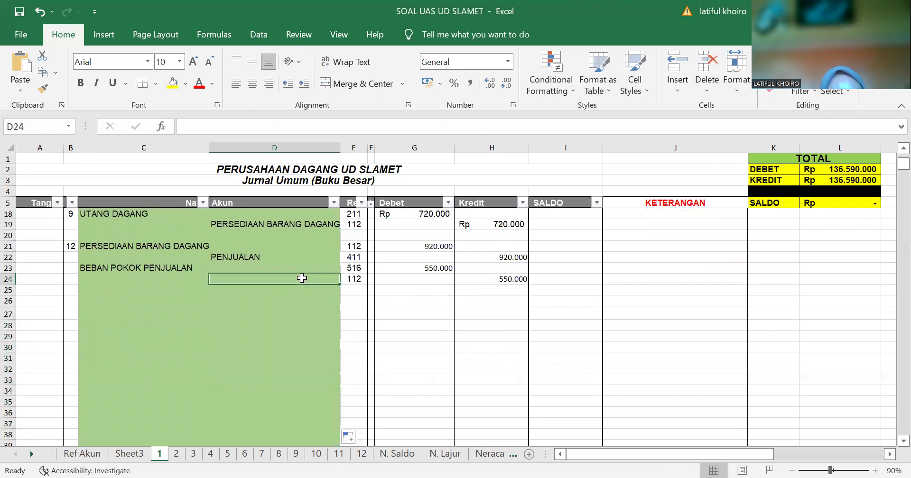
left_click_drag(339, 284, 327, 361)
left_click(284, 396)
Fill the debit amount in G18, with its rupiah format, down to G22.
scroll(315, 332, "up", 3)
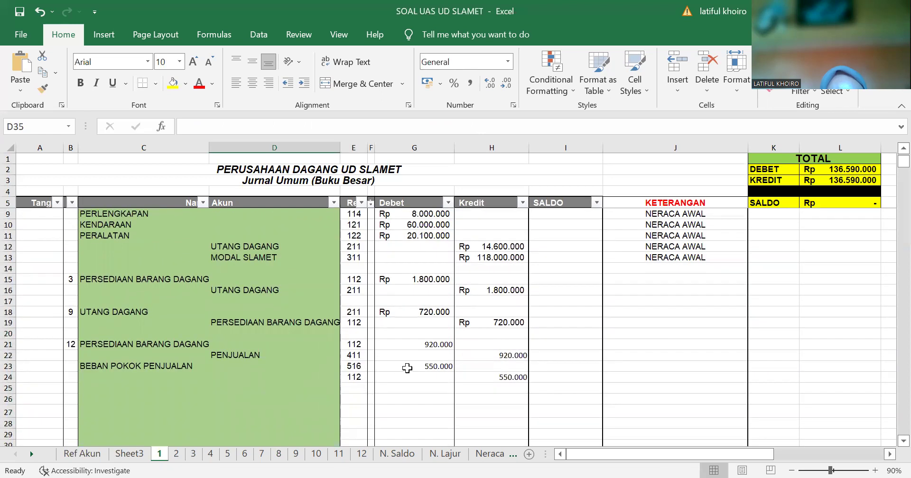
left_click(412, 367)
left_click_drag(425, 344, 448, 356)
left_click(440, 312)
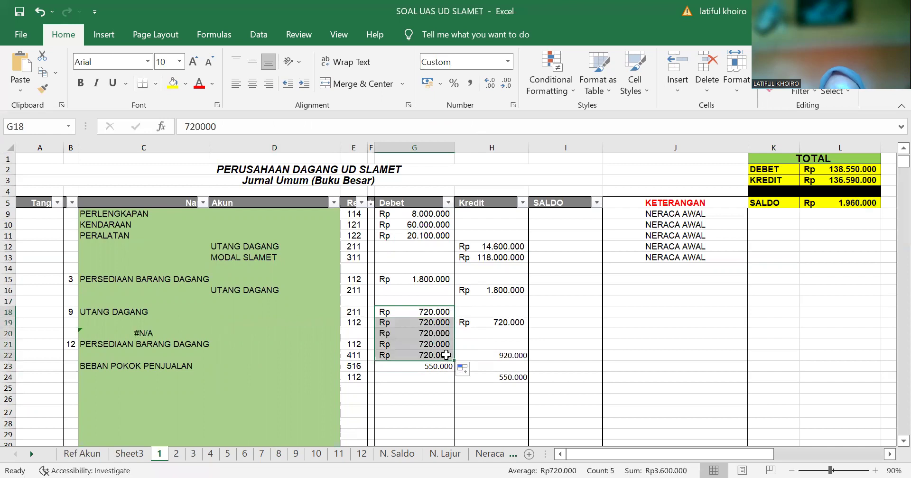
left_click(446, 355)
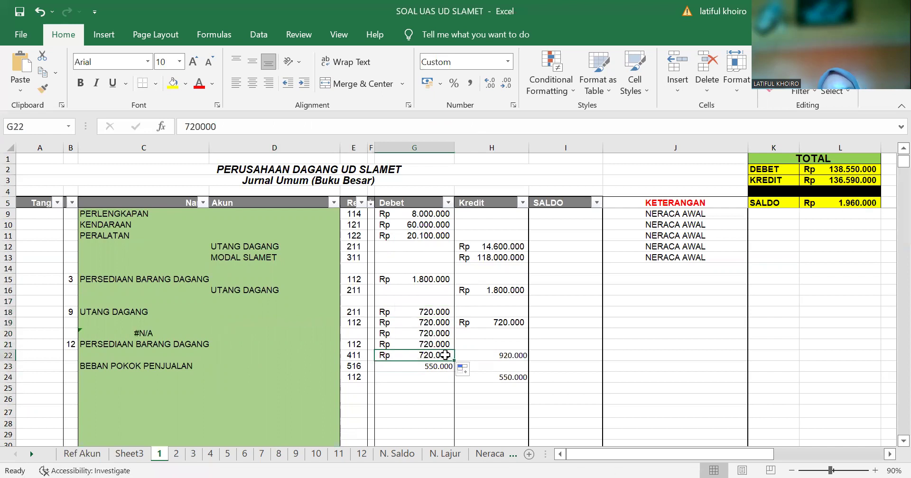
Clear the copied debit amounts from G19 and G20.
left_click(437, 323)
key("BackSpace")
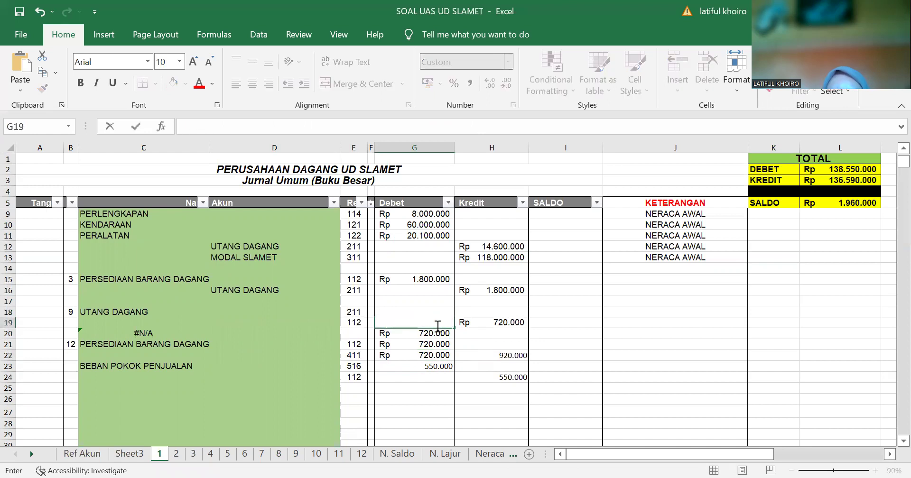
key("Return")
key("BackSpace")
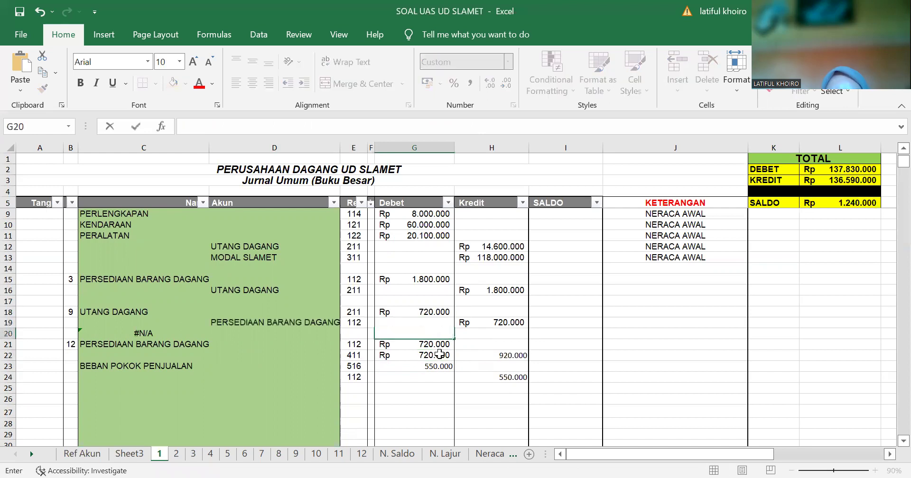
Set the debit in G21 to 920.000 and clear the copied amount from G22.
left_click(439, 346)
key("BackSpace")
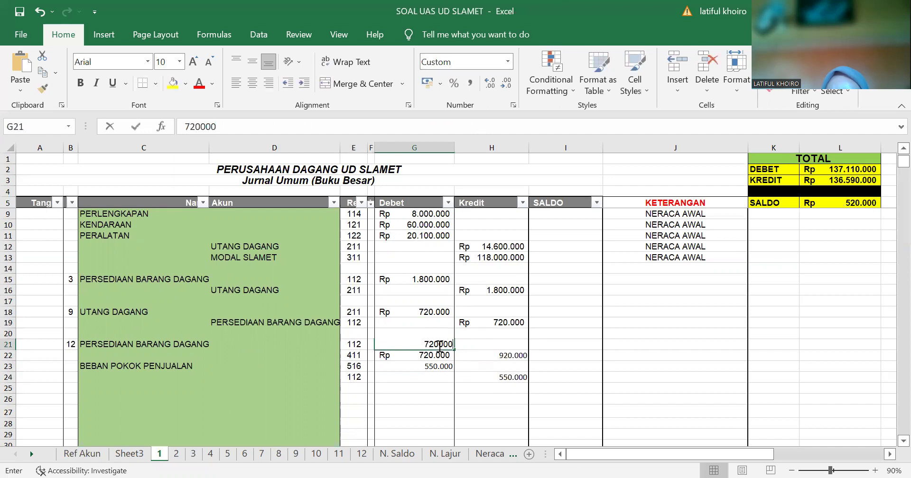
key("BackSpace")
type("920.00")
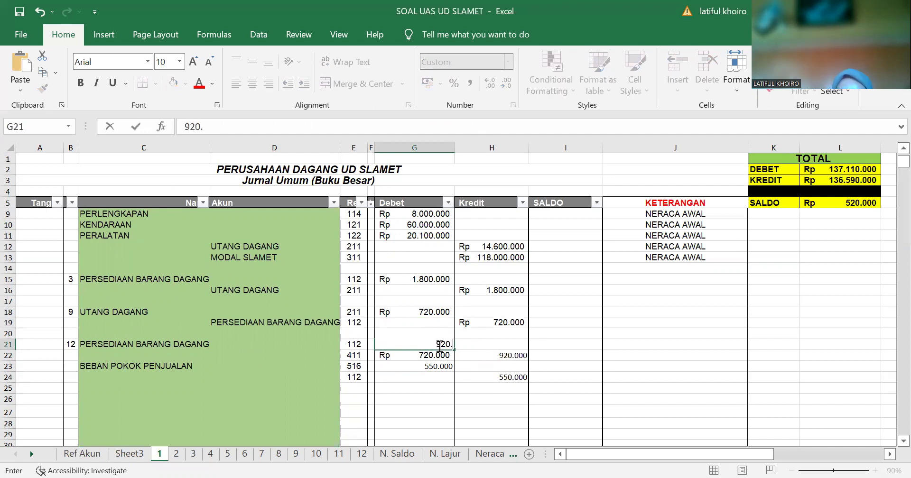
key("Return")
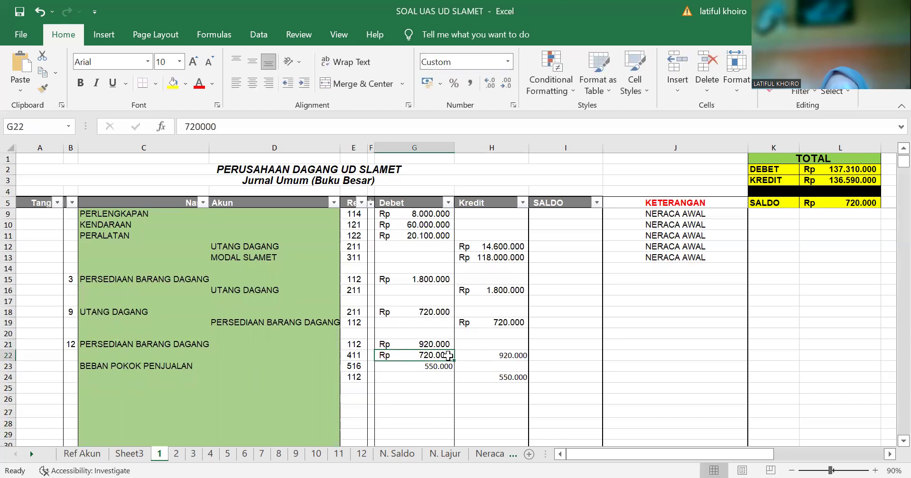
key("BackSpace")
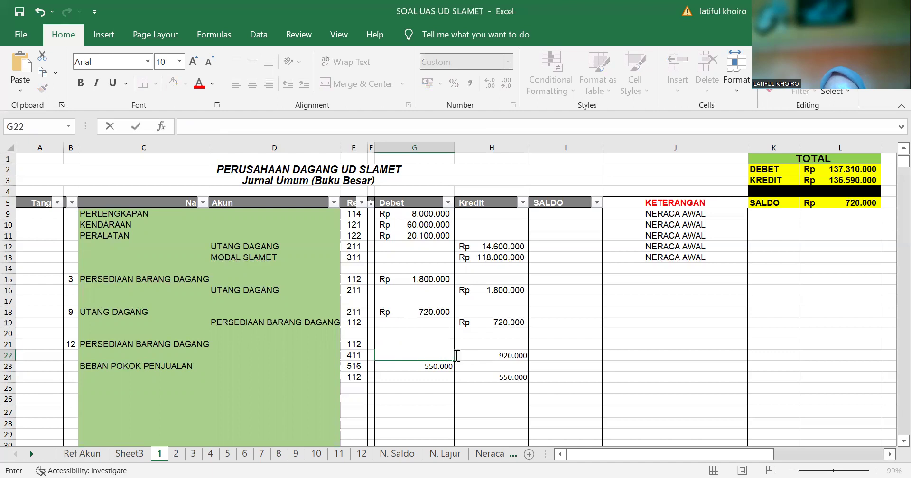
left_click(480, 356)
left_click(503, 344)
left_click_drag(507, 321, 513, 356)
key("BackSpace")
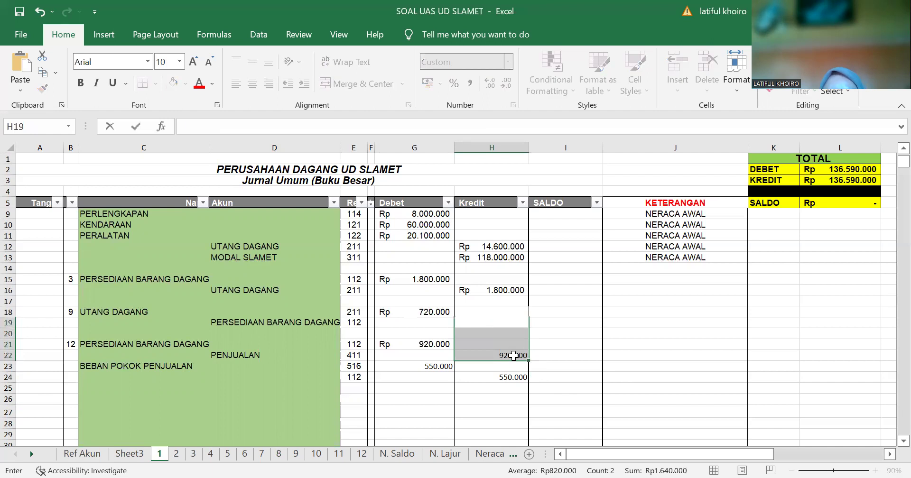
key("ctrl+z")
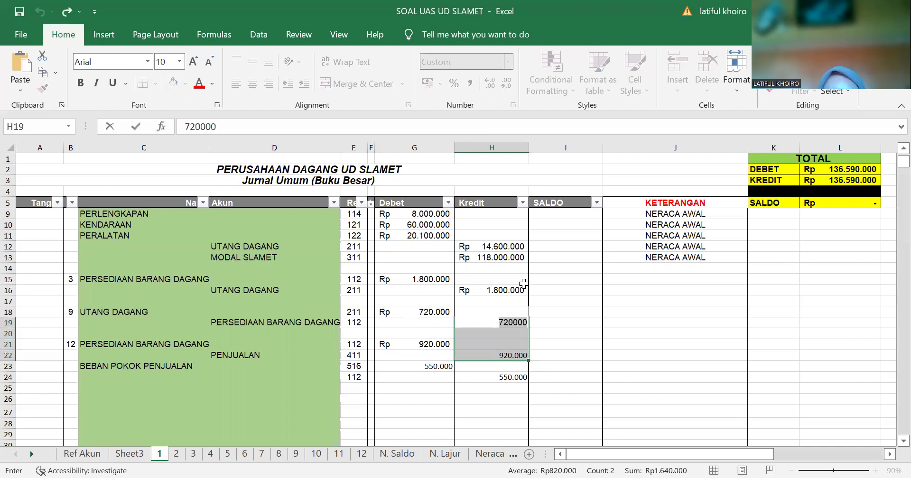
left_click(518, 386)
Fill the credit in H19, with its rupiah format, down to H22 and clear the copies in H20 and H21.
left_click_drag(513, 325, 538, 330)
left_click(538, 330)
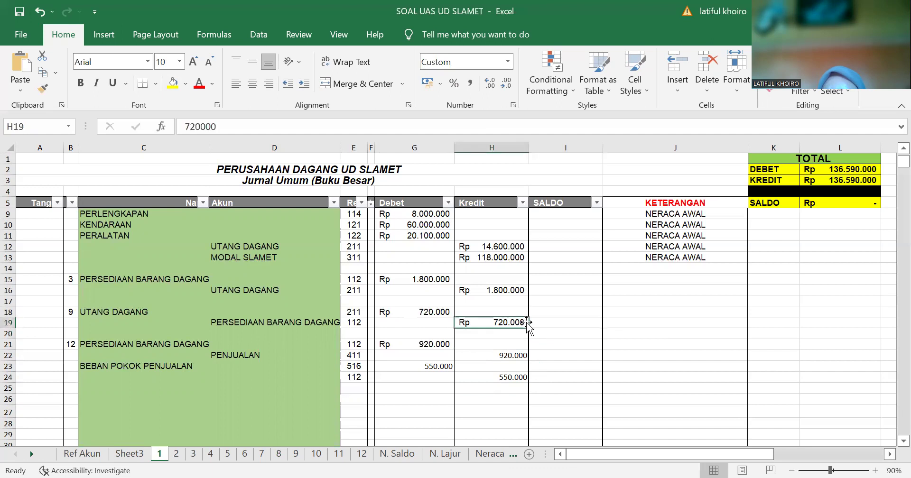
left_click_drag(527, 328, 513, 355)
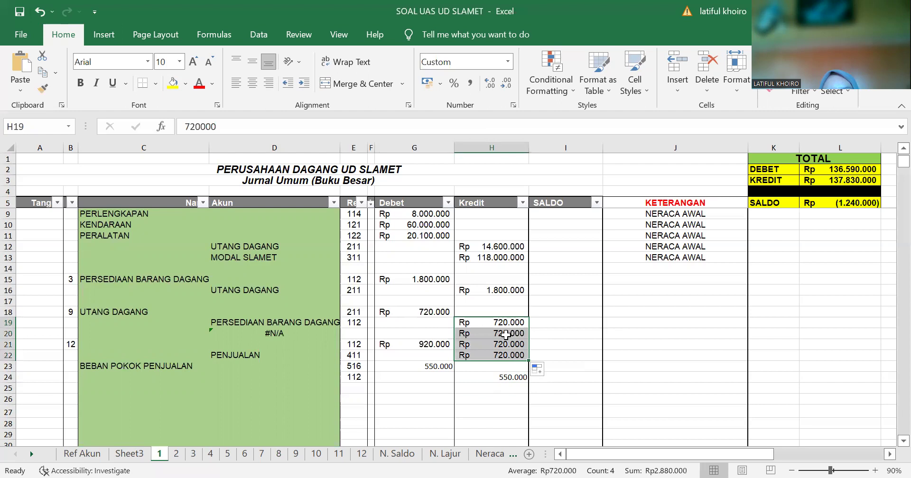
left_click(506, 334)
key("BackSpace")
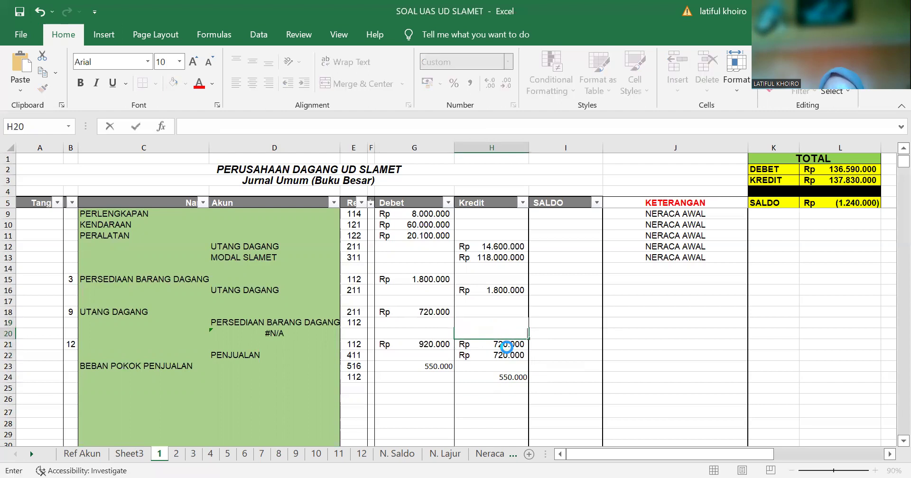
left_click(506, 345)
key("BackSpace")
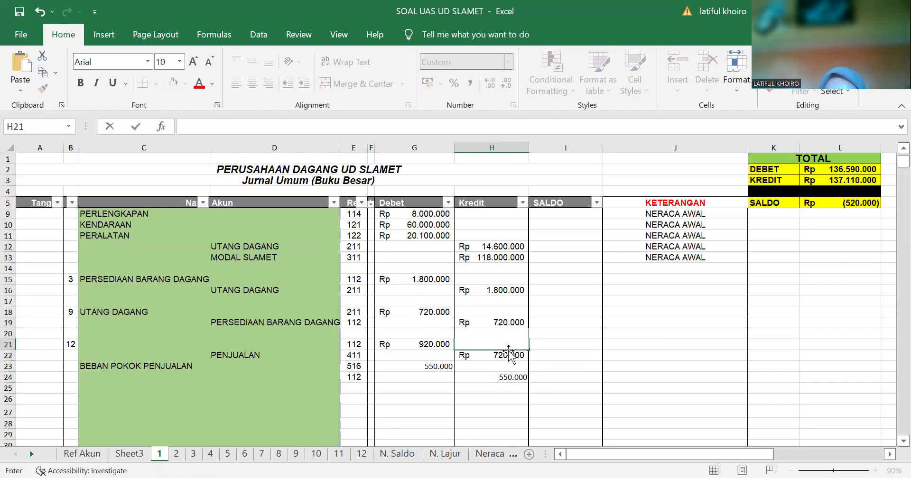
Replace the copied amount in H22 with a sales credit of 920.000.
left_click(510, 352)
key("BackSpace")
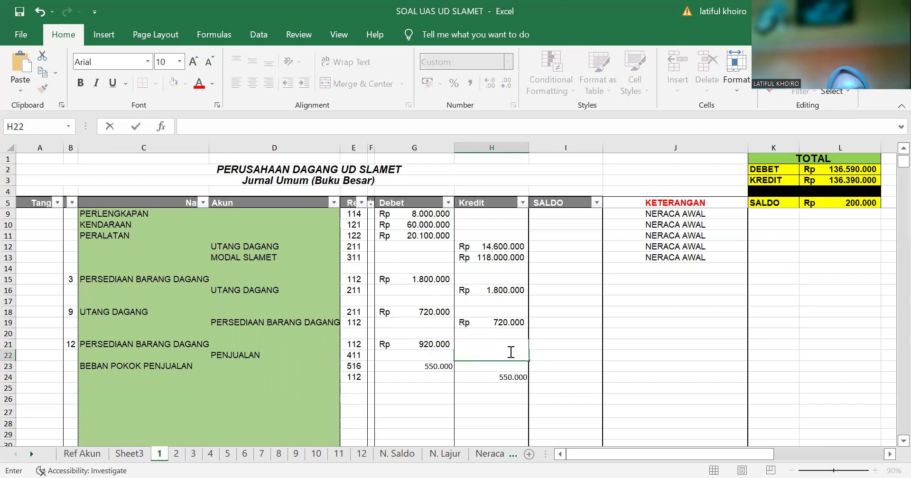
type("920.000")
key("Return")
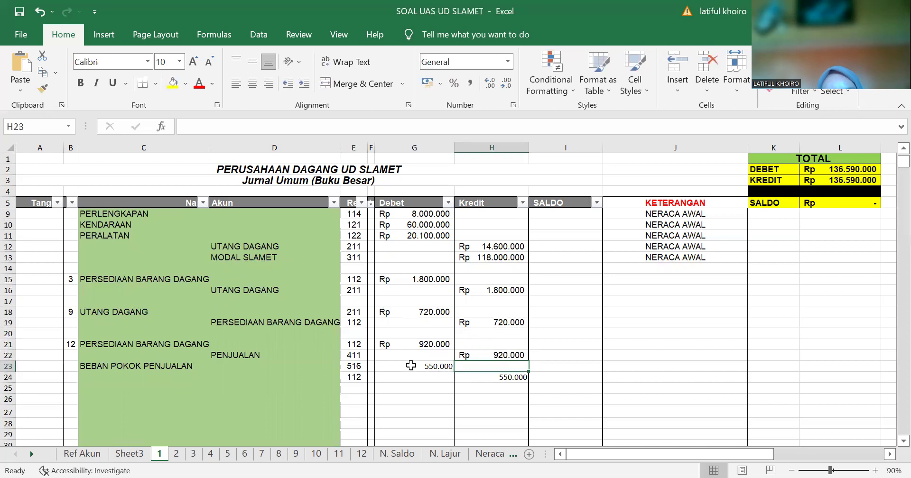
left_click(431, 367)
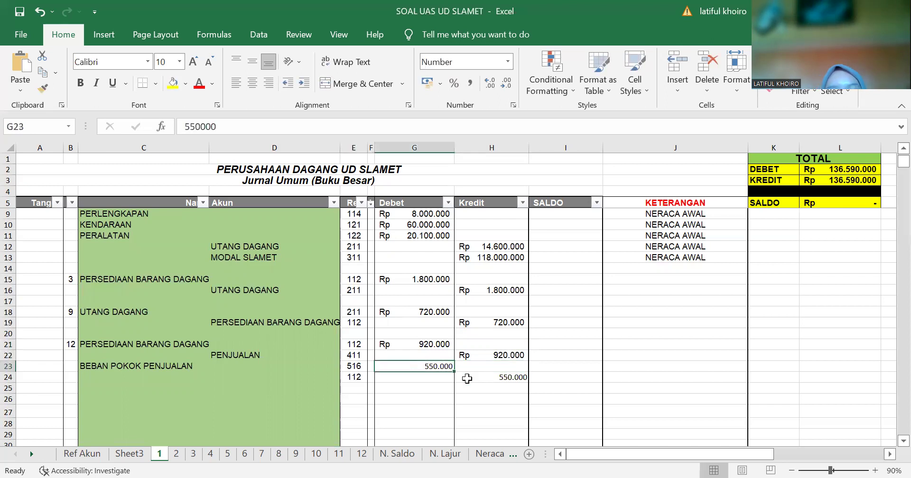
Fill the debit in G21, with its rupiah format, down to G23 and clear the copy in G22.
left_click(445, 349)
left_click_drag(453, 347, 452, 377)
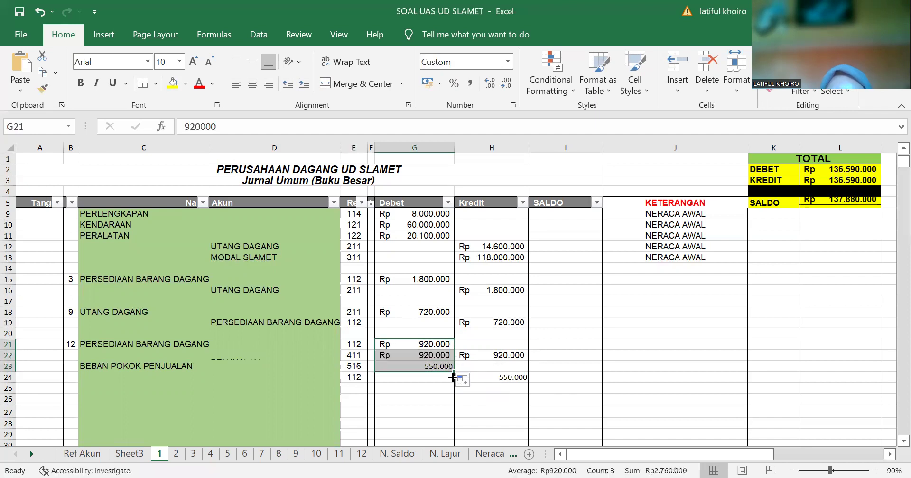
left_click(435, 368)
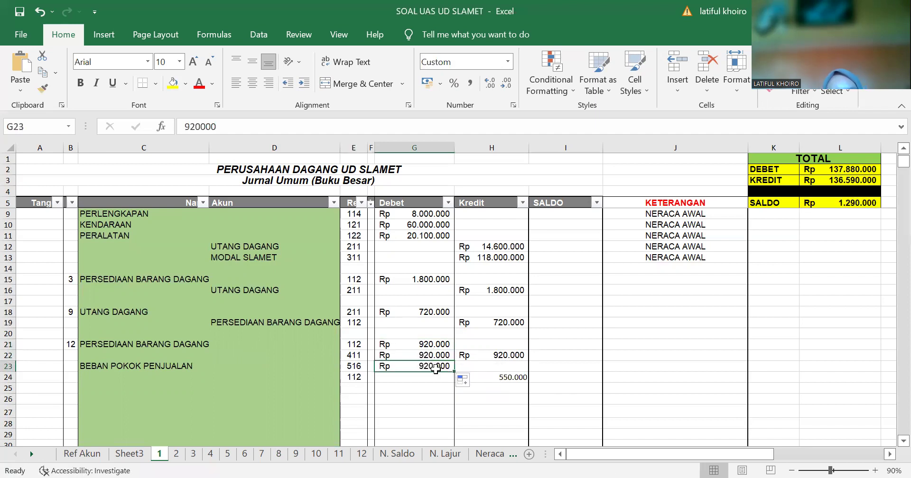
left_click(439, 355)
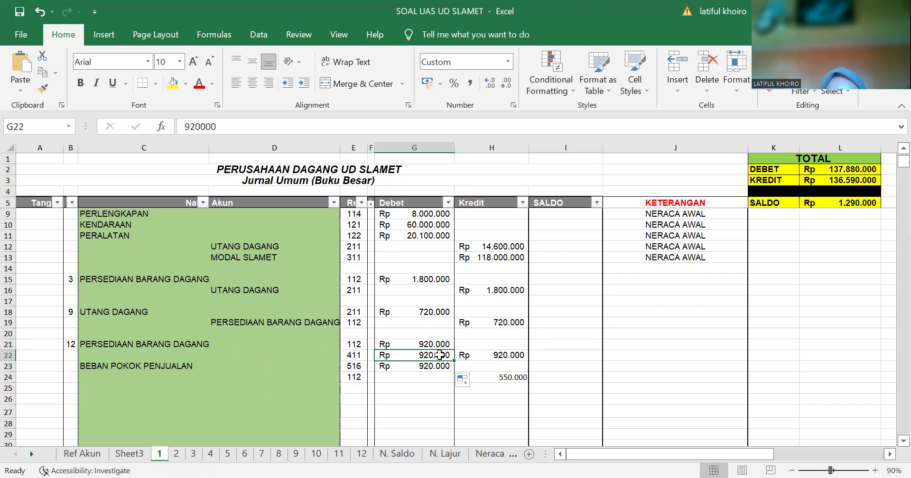
key("BackSpace")
key("Return")
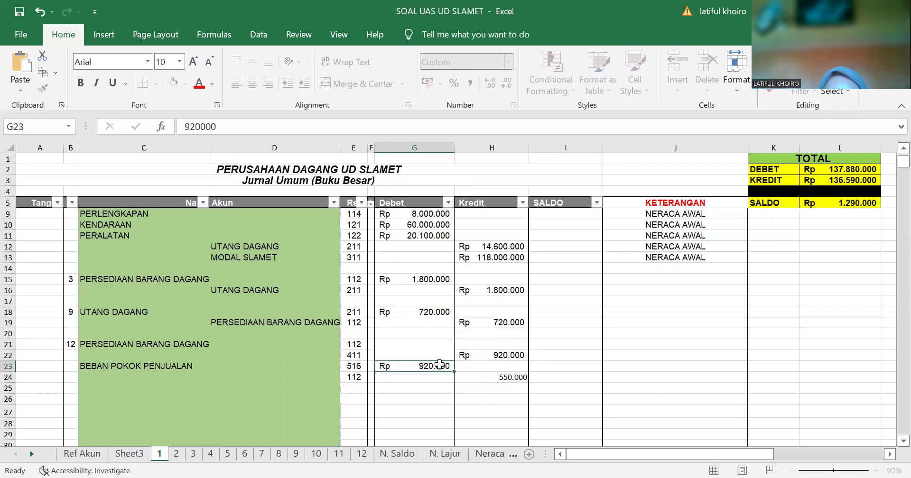
Replace the copied amount in G23 with a cost-of-goods-sold debit of 550.000.
key("BackSpace")
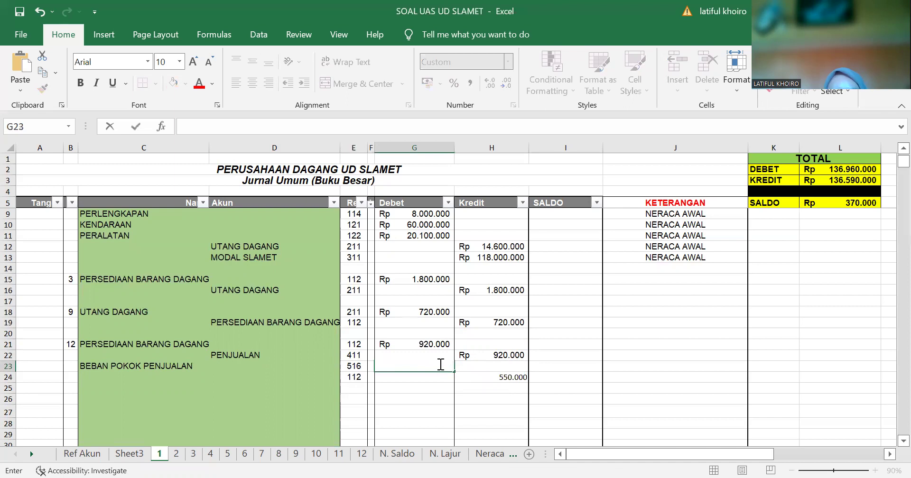
type("550.000")
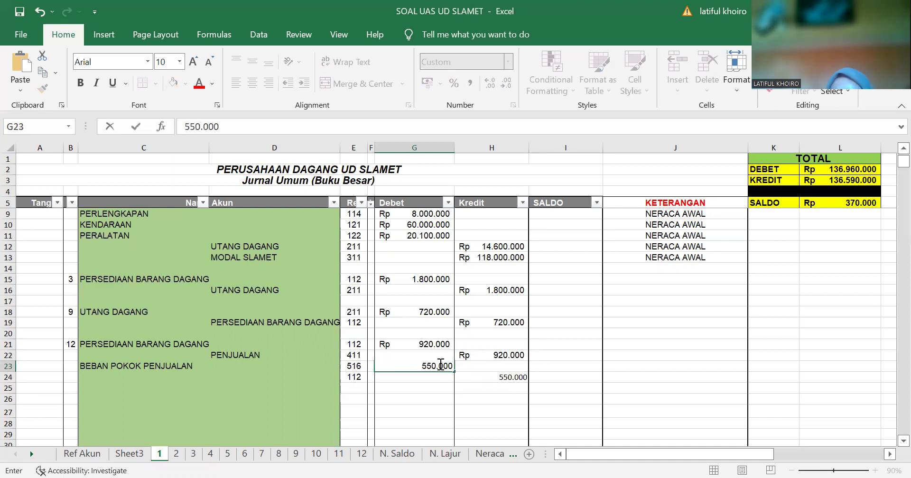
key("Return")
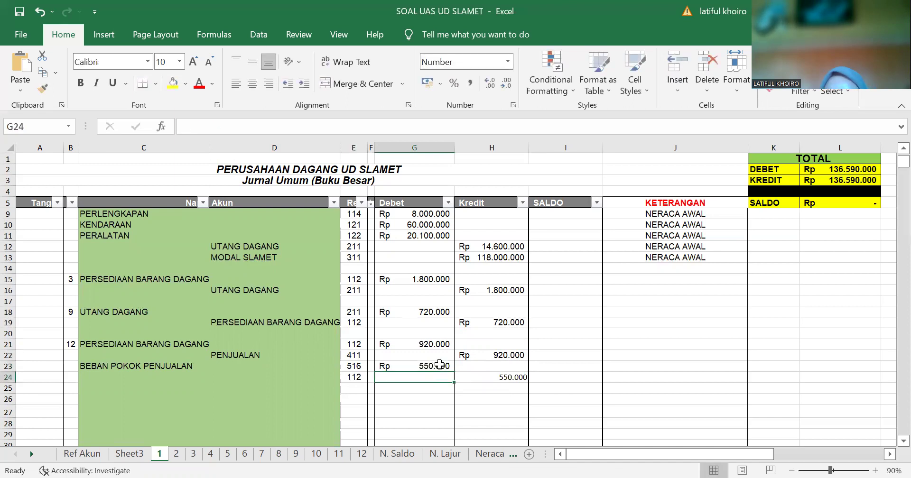
Fill the credit in H22, with its rupiah format, down to H24 and clear the copy in H23.
left_click(501, 378)
left_click(509, 360)
left_click_drag(528, 359, 526, 383)
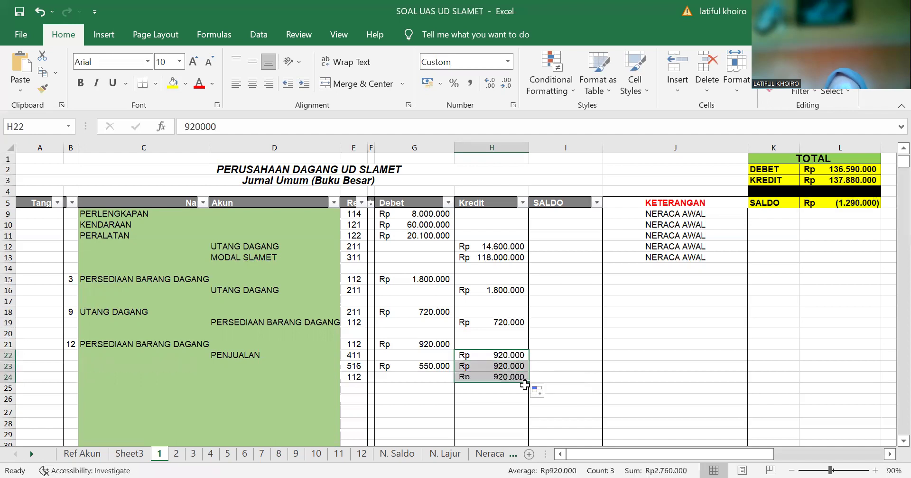
left_click(508, 368)
key("BackSpace")
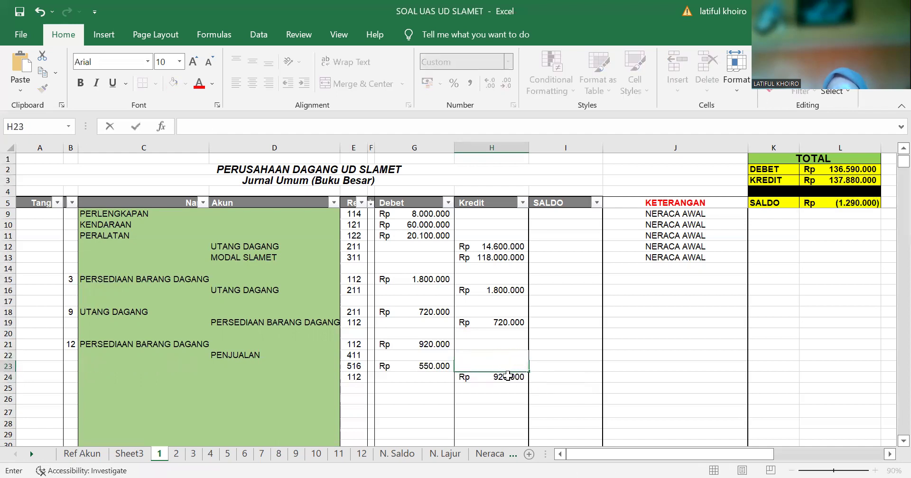
key("Return")
Replace the copied amount in H24 with an inventory credit of 550.000.
key("BackSpace")
type("55")
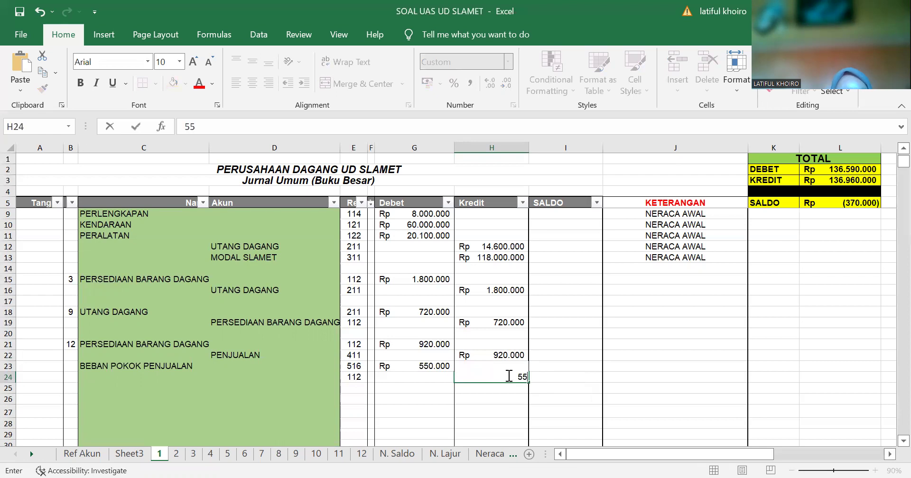
type("0.000")
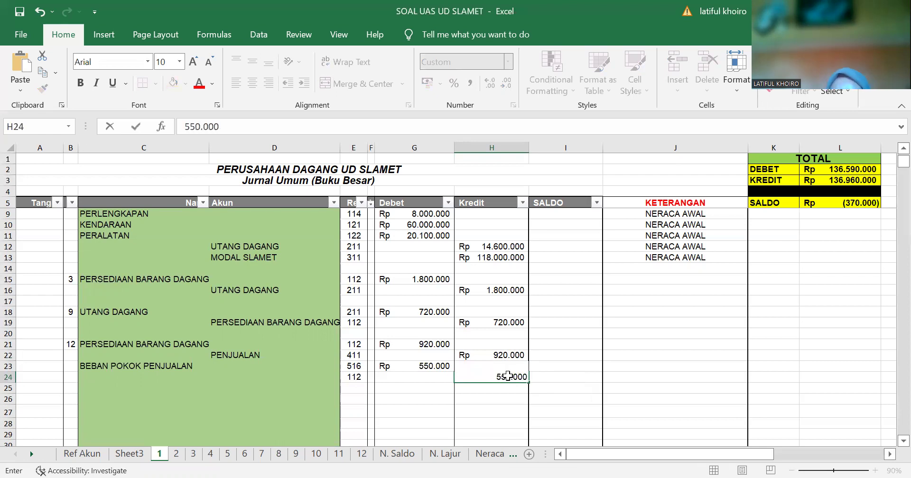
key("Return")
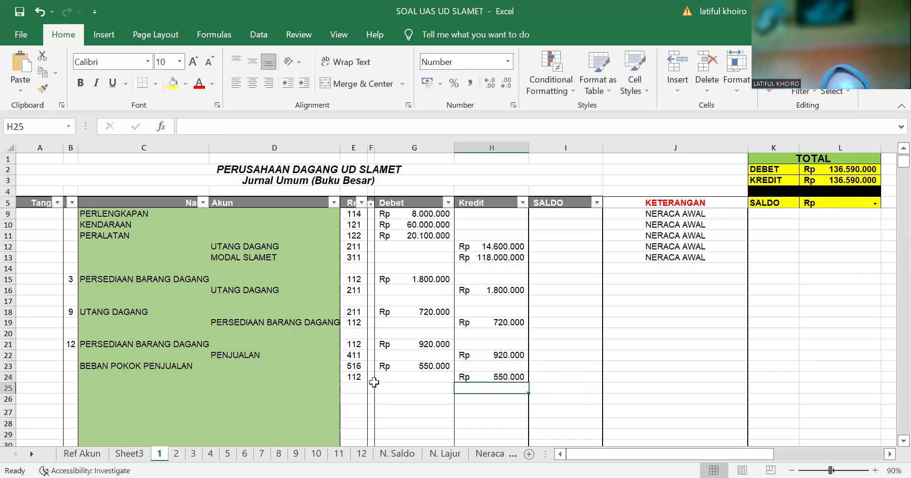
Try to bring up the missing credit account name in column D by filling blank cells D23 and D24 down.
left_click(325, 376)
left_click_drag(325, 366, 338, 378)
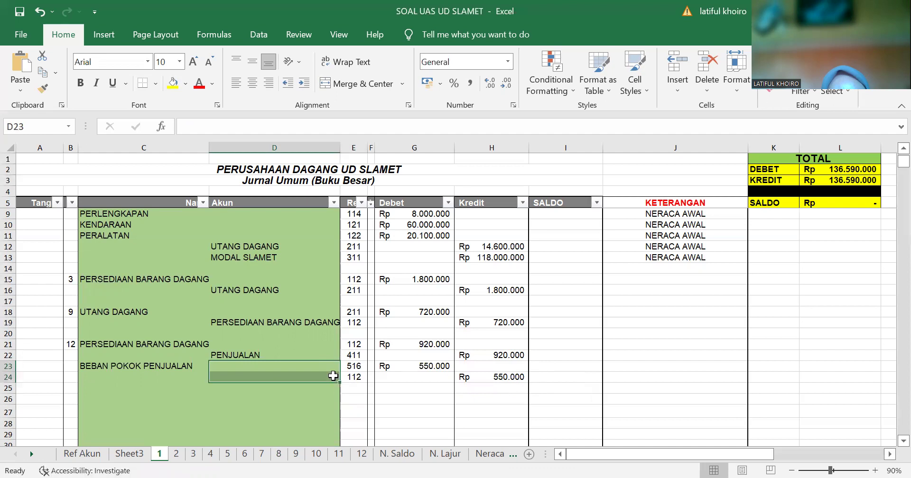
left_click_drag(328, 356, 333, 427)
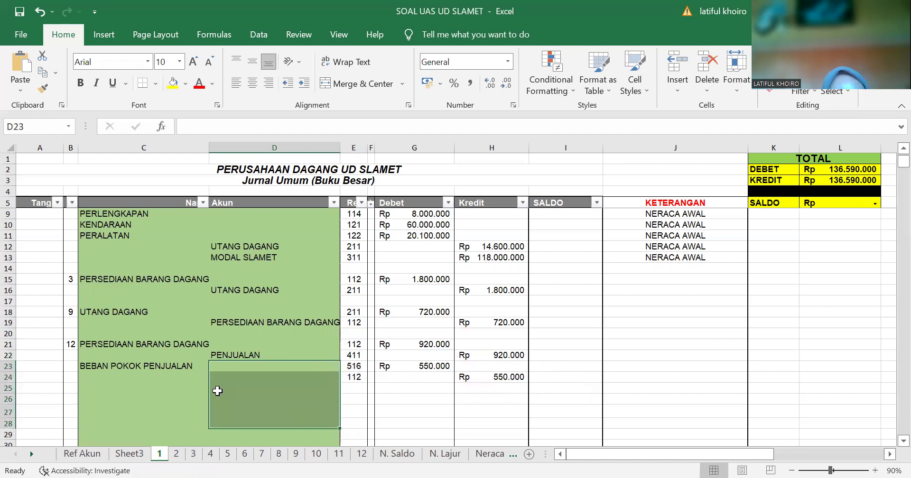
left_click(198, 396)
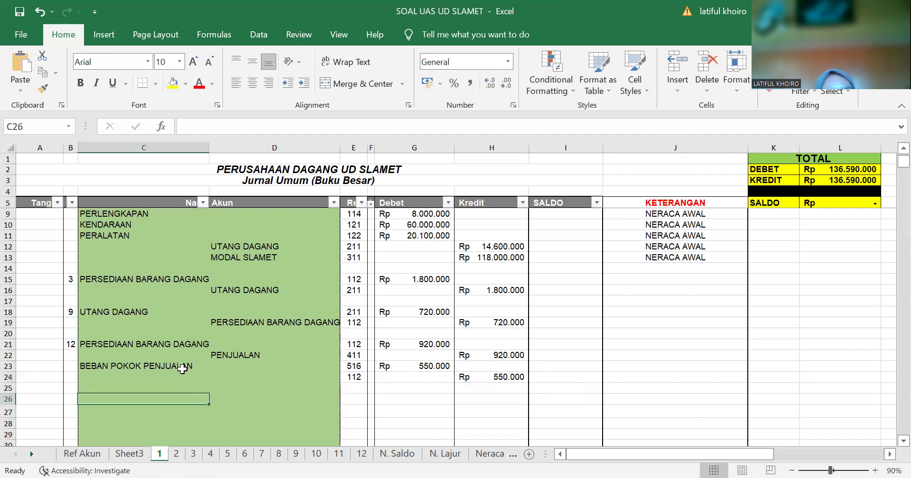
left_click(183, 369)
left_click(288, 413)
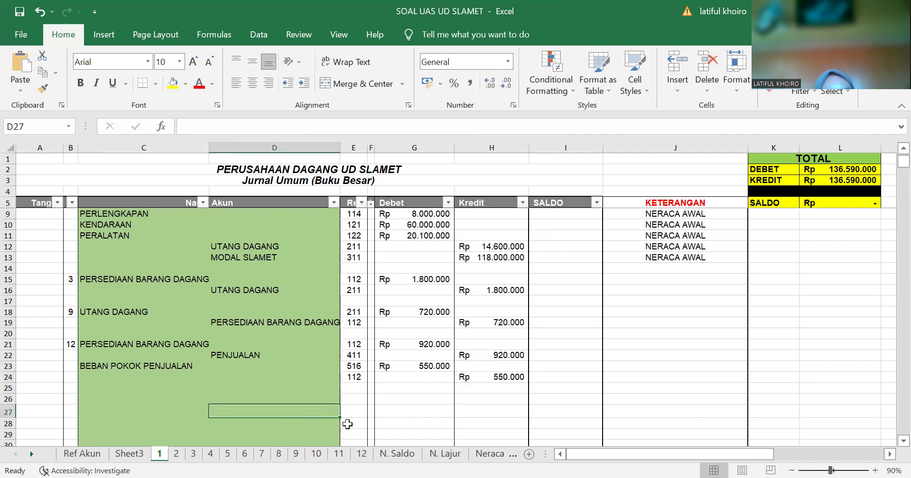
left_click(308, 377)
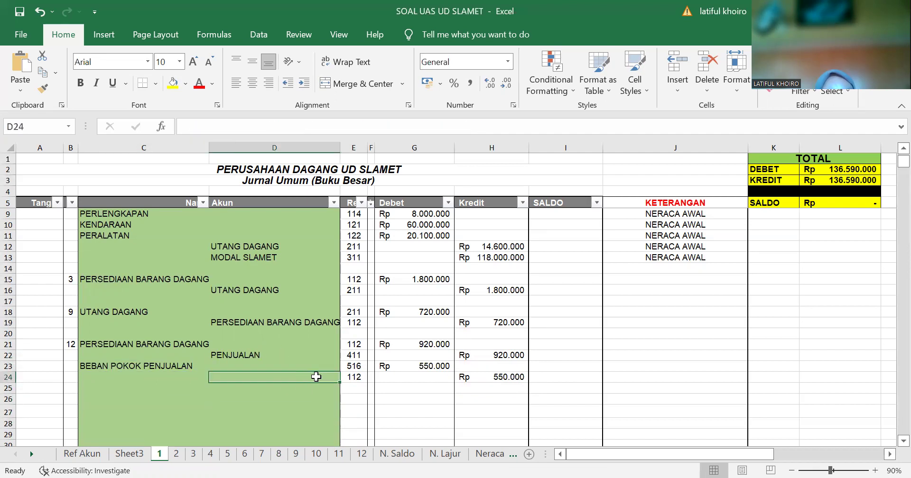
left_click_drag(338, 382, 329, 426)
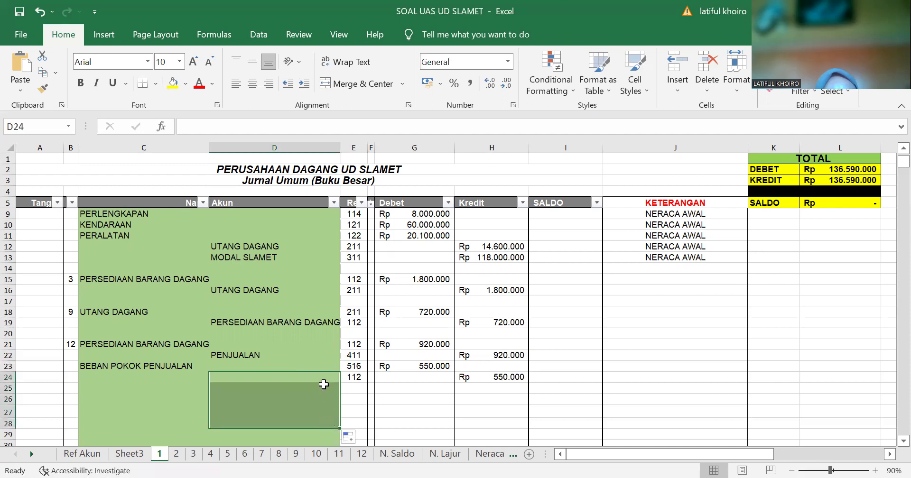
left_click(327, 369)
left_click_drag(328, 368, 328, 437)
left_click(319, 346)
left_click(304, 387)
left_click(309, 375)
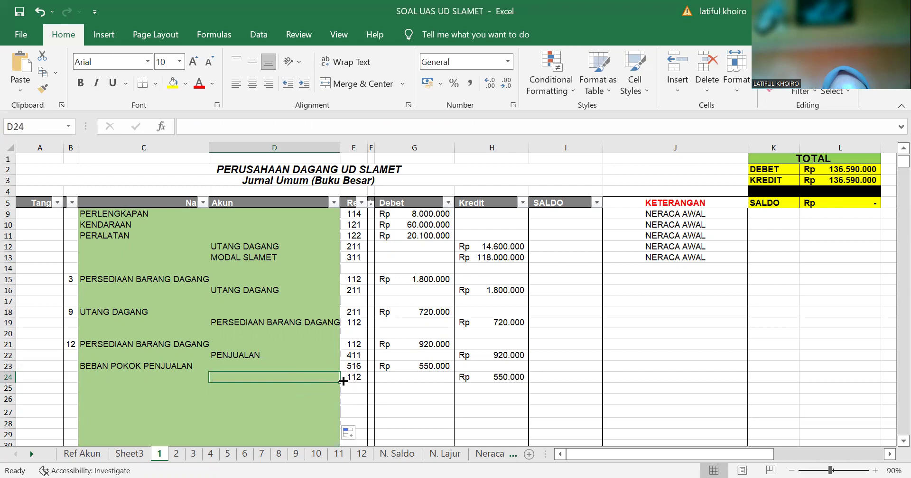
left_click_drag(339, 382, 335, 437)
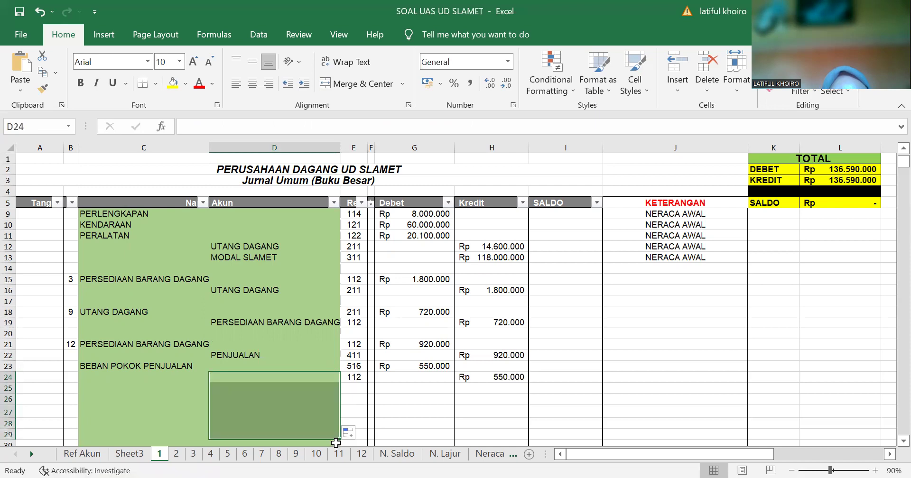
Fill the account-name lookup formula from D21 down column D through row 24 and the empty rows below.
left_click(322, 343)
left_click_drag(339, 349, 336, 446)
left_click(111, 389)
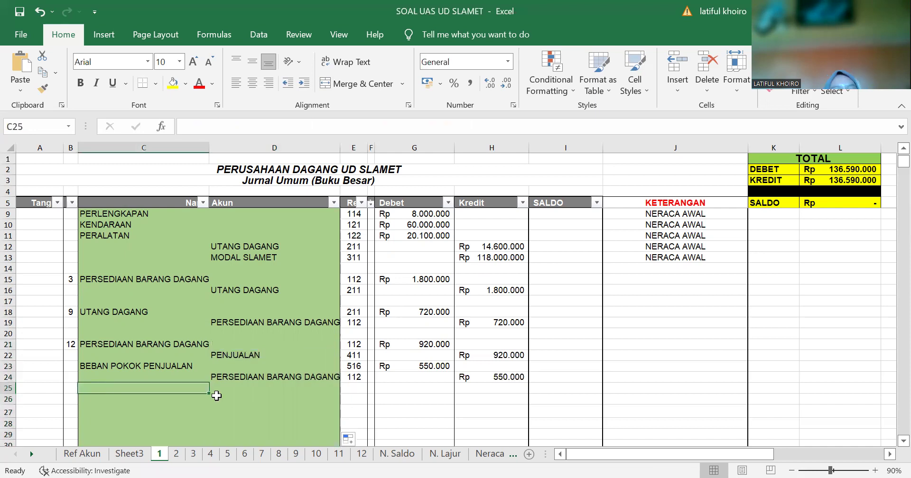
scroll(216, 394, "down", 2)
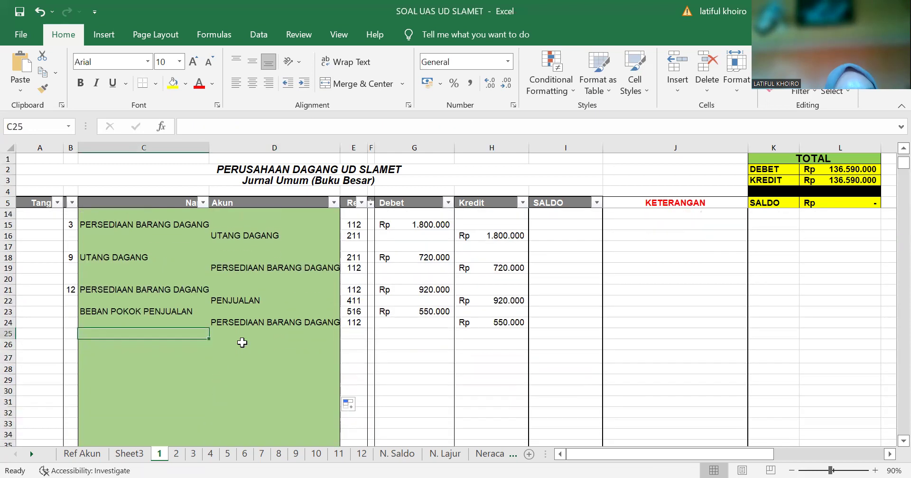
left_click(231, 327)
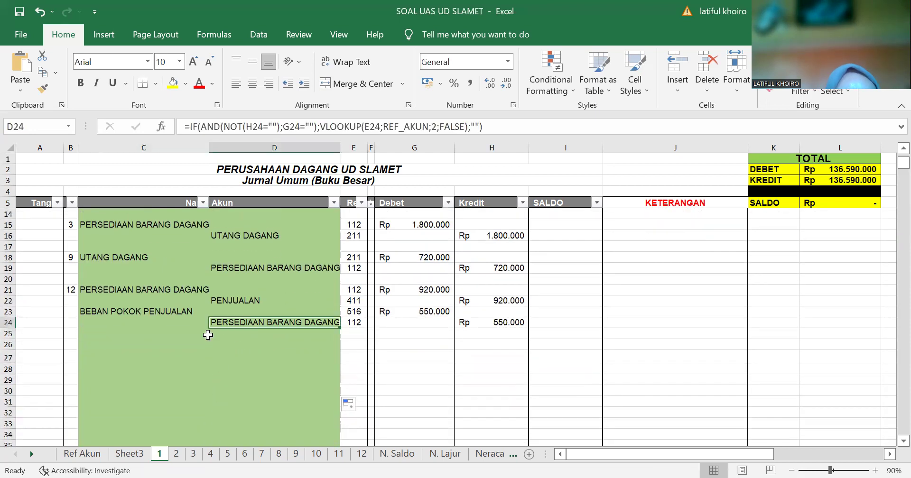
Check the 15 January purchase on Sheet3 and the account list, and enter 15 as the day in B26 of sheet 1.
left_click(71, 346)
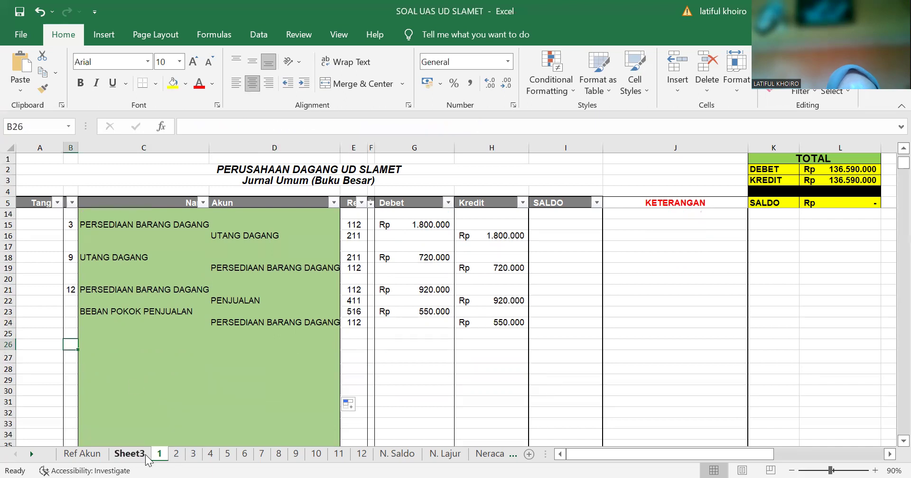
left_click(129, 454)
left_click(45, 224)
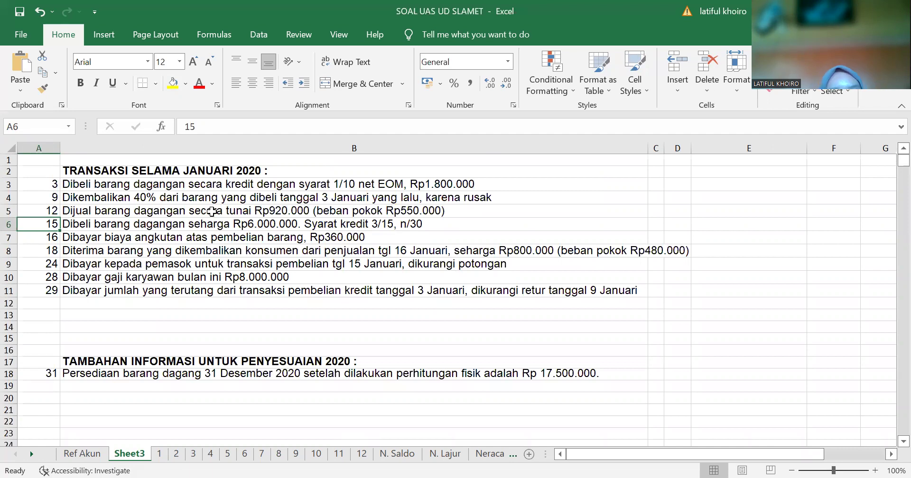
left_click(83, 454)
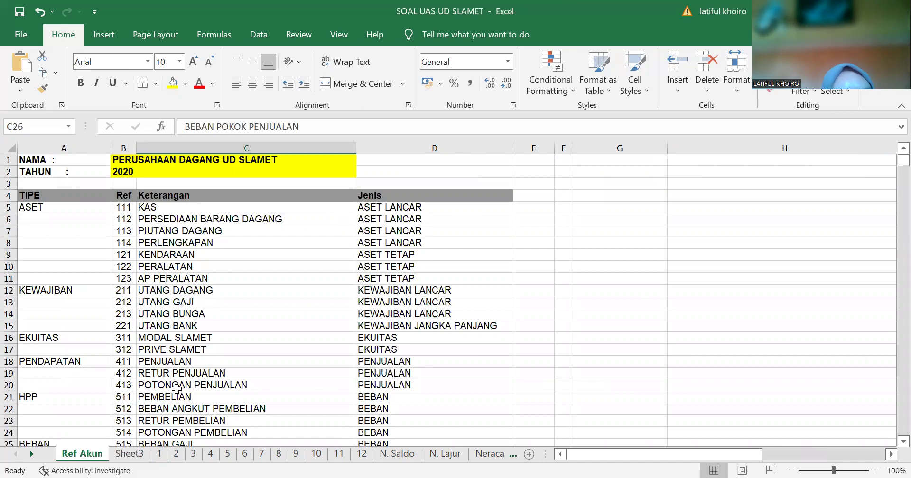
left_click(160, 454)
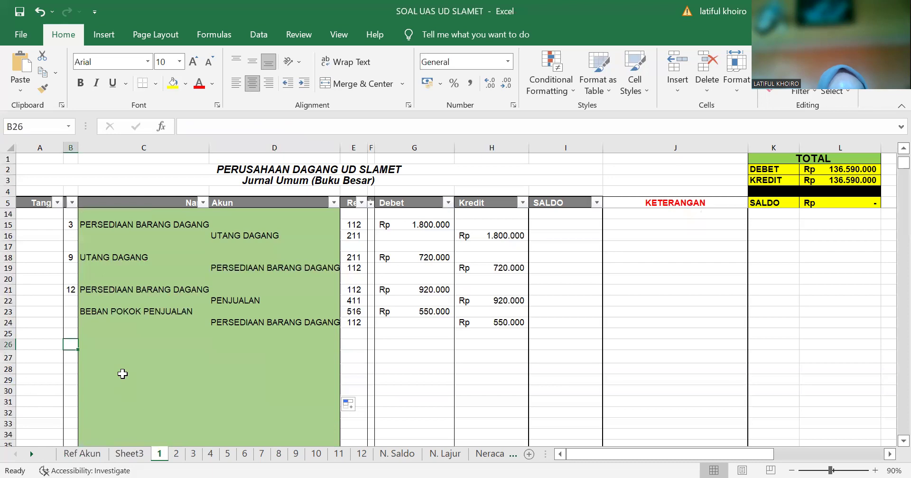
type("15")
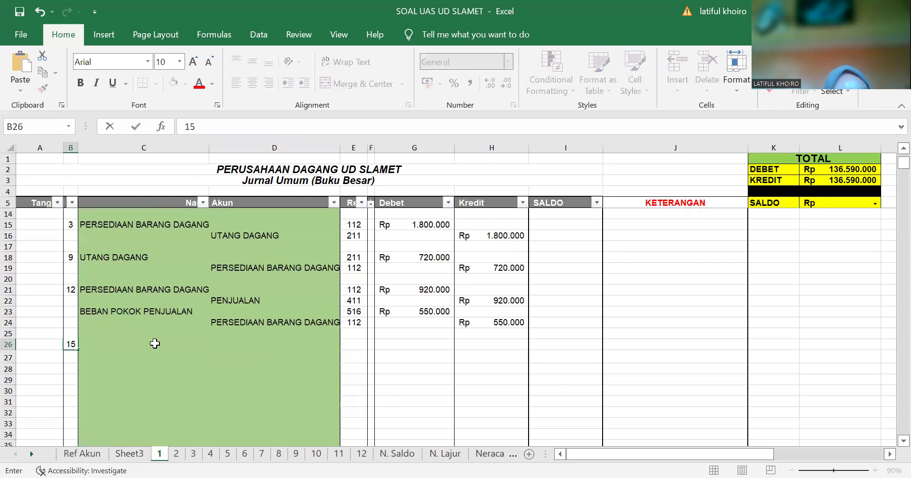
Check the codes on Ref Akun and enter account code 112 in E26 and 211 in E27 of sheet 1.
left_click(364, 342)
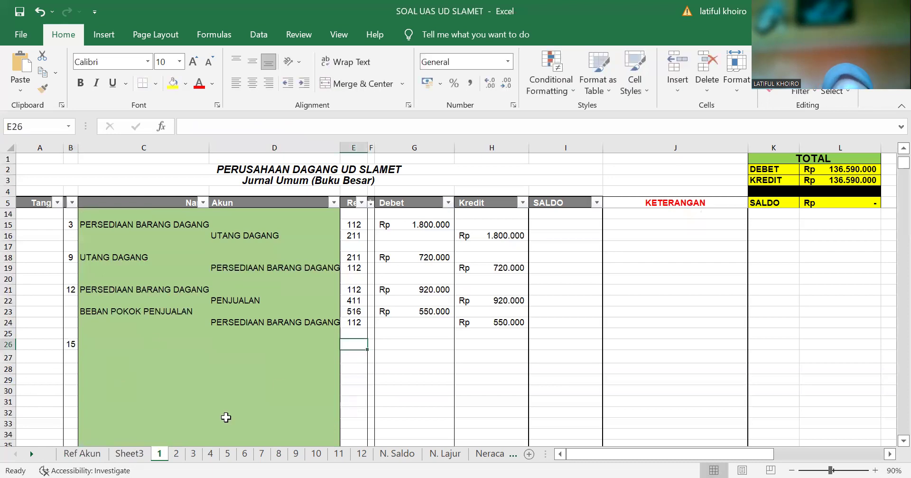
left_click(81, 454)
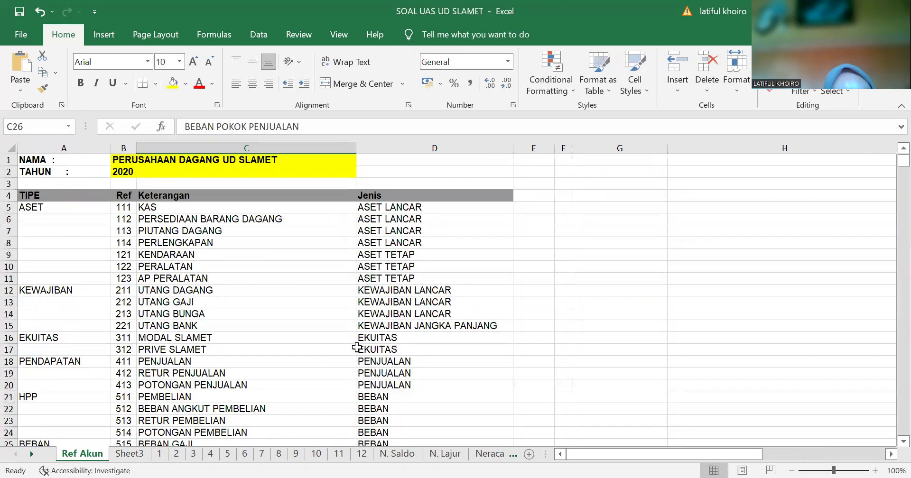
left_click(160, 454)
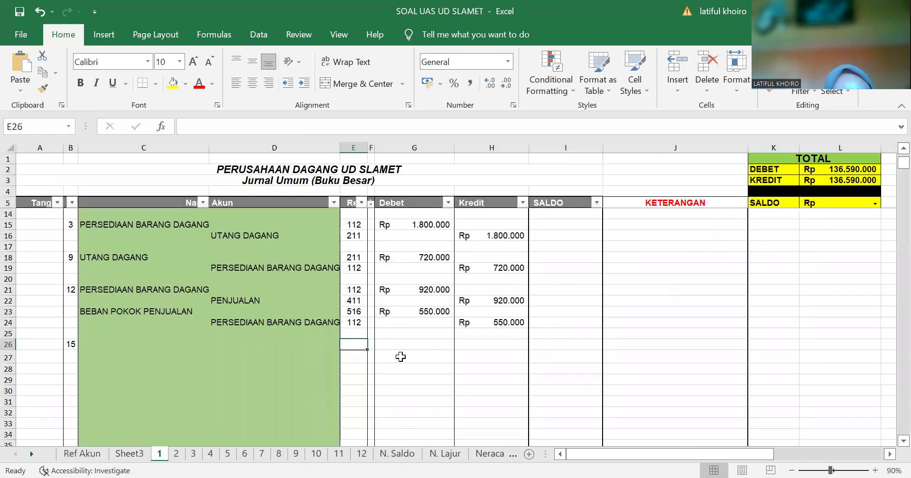
type("112")
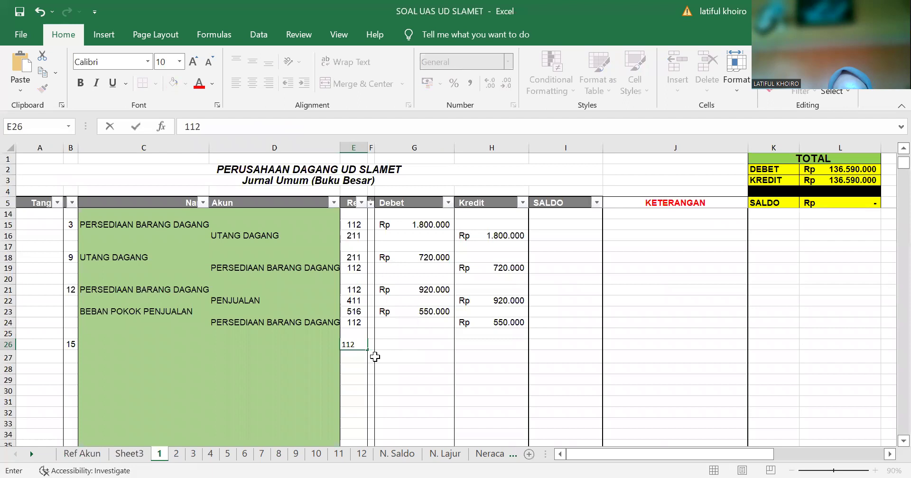
key("ctrl+Return")
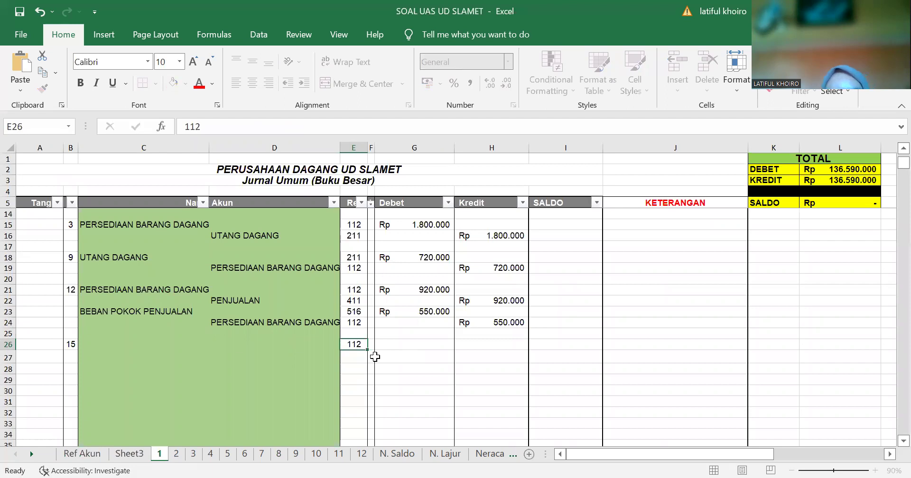
key("Return")
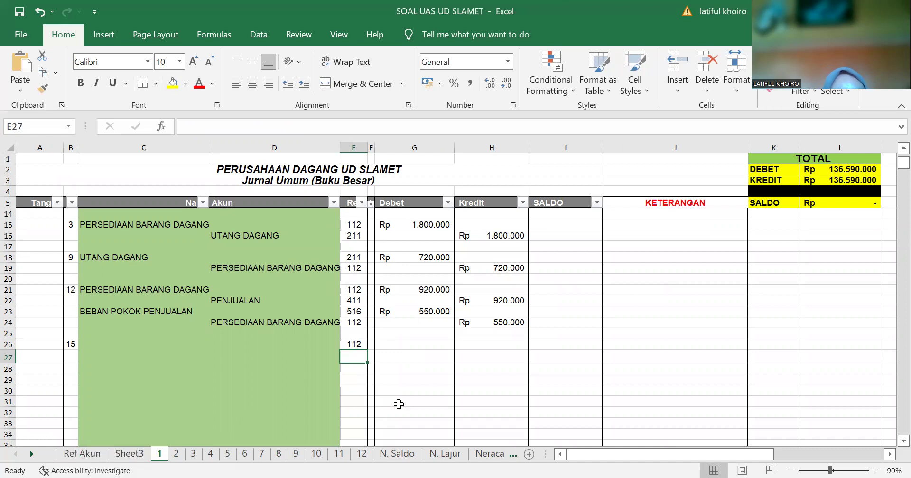
type("211")
key("Return")
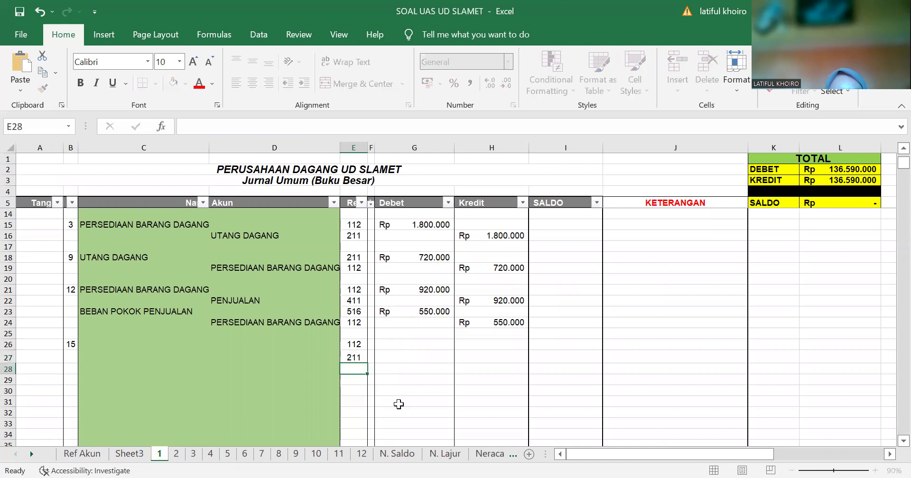
Enter 6.000.000 as the debit amount for the 15 January purchase in G26.
left_click(317, 346)
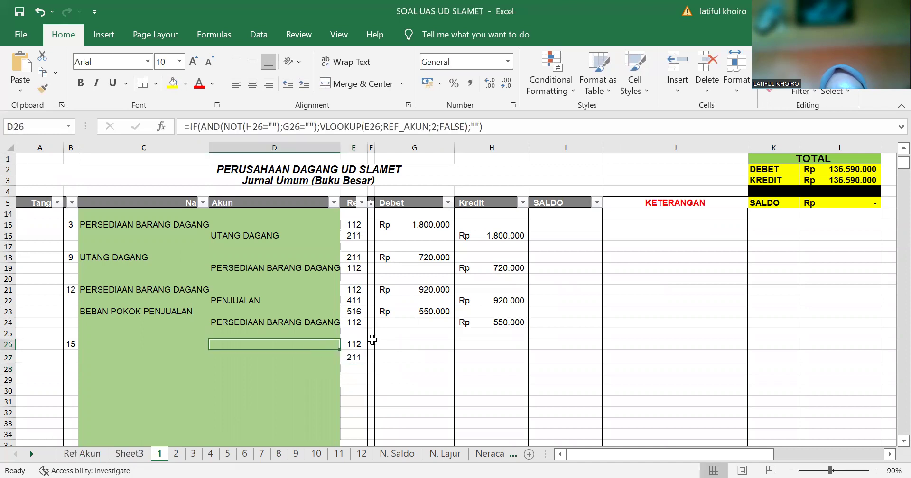
left_click(392, 344)
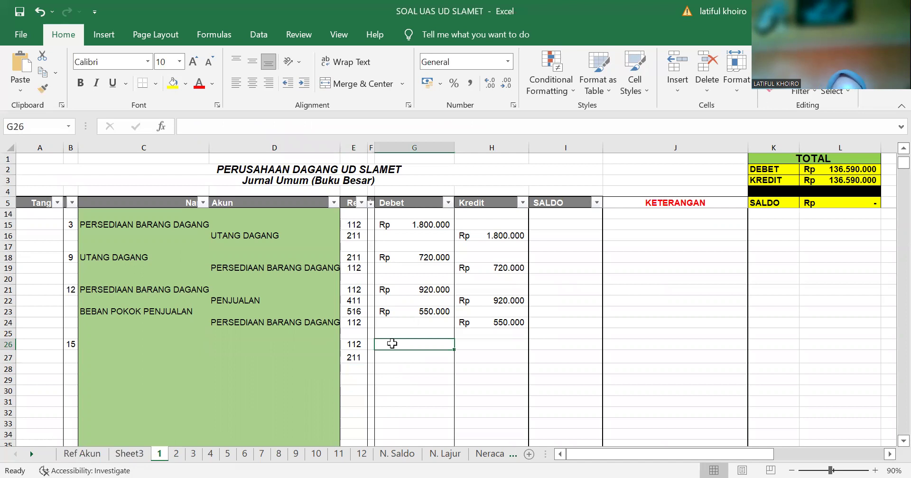
type("6.000")
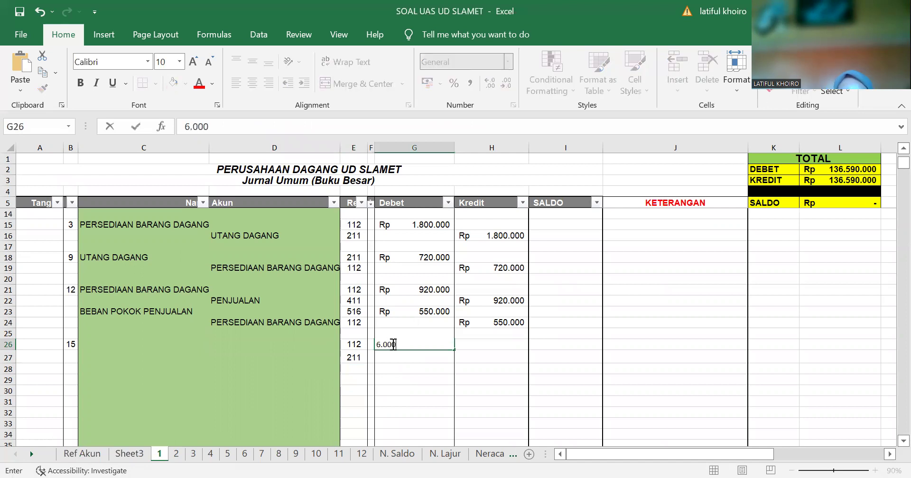
type(".000")
key("Return")
left_click(393, 344)
Fill the rupiah-formatted debit in G23 down through G26 to carry its format, and clear the unwanted copy in G25.
left_click(445, 309)
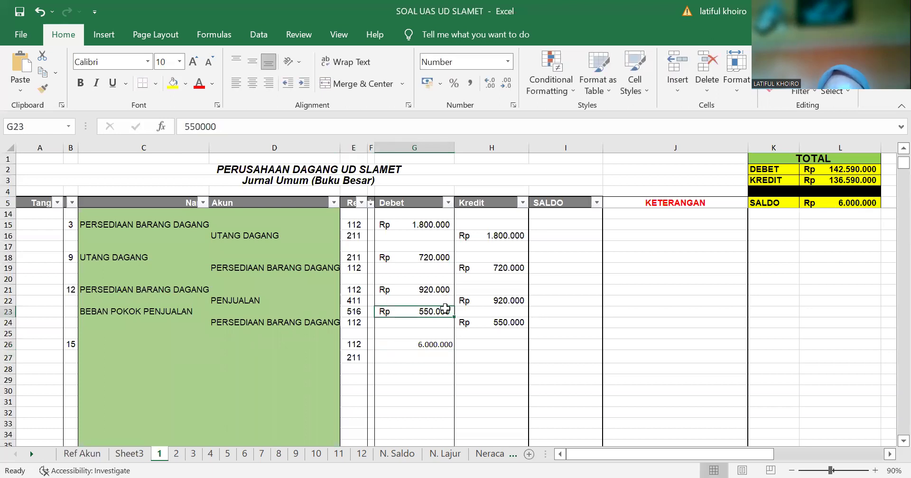
left_click_drag(454, 318, 455, 325)
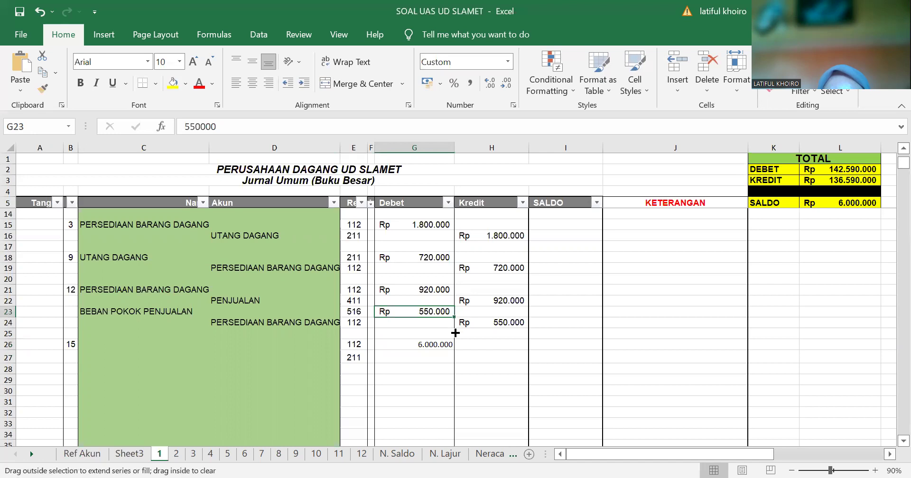
left_click_drag(453, 354, 450, 353)
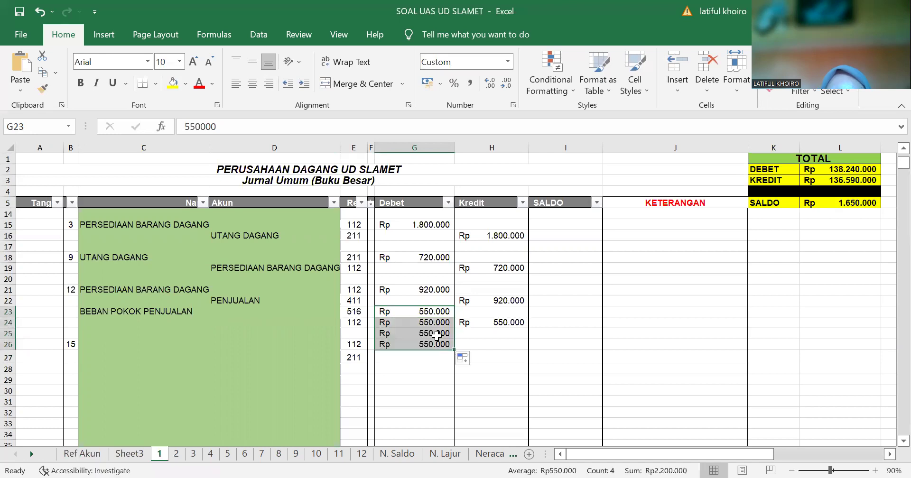
left_click(437, 346)
left_click(435, 333)
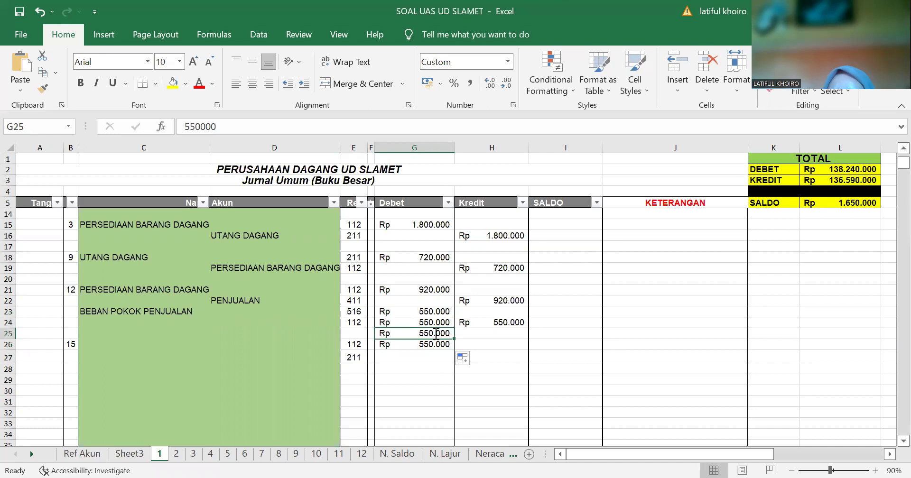
key("BackSpace")
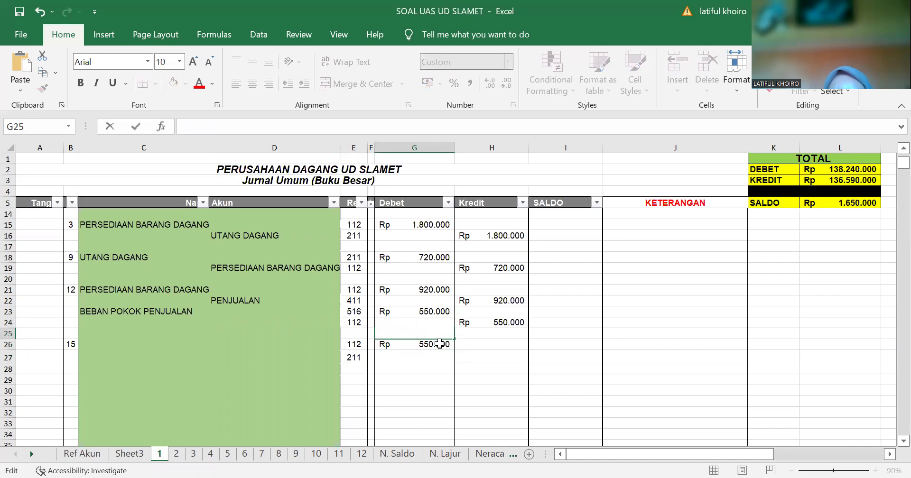
Replace the copied amount in G26 with 6.000.000 and clear the extra copy in G24.
left_click(440, 344)
key("BackSpace")
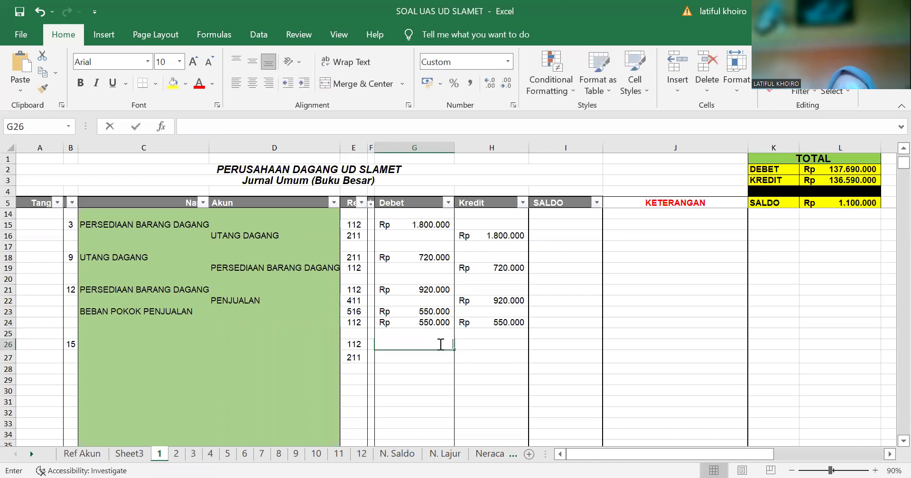
type("6.00")
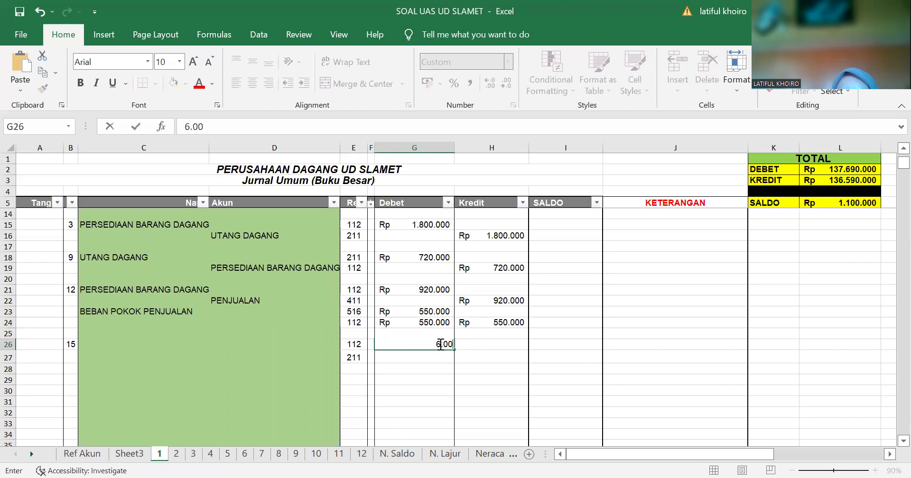
type("0.000")
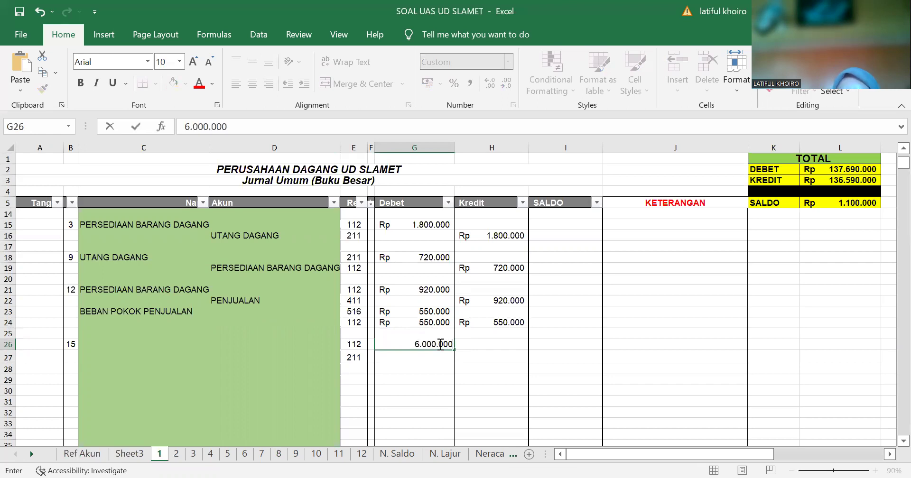
key("Return")
left_click(435, 323)
key("BackSpace")
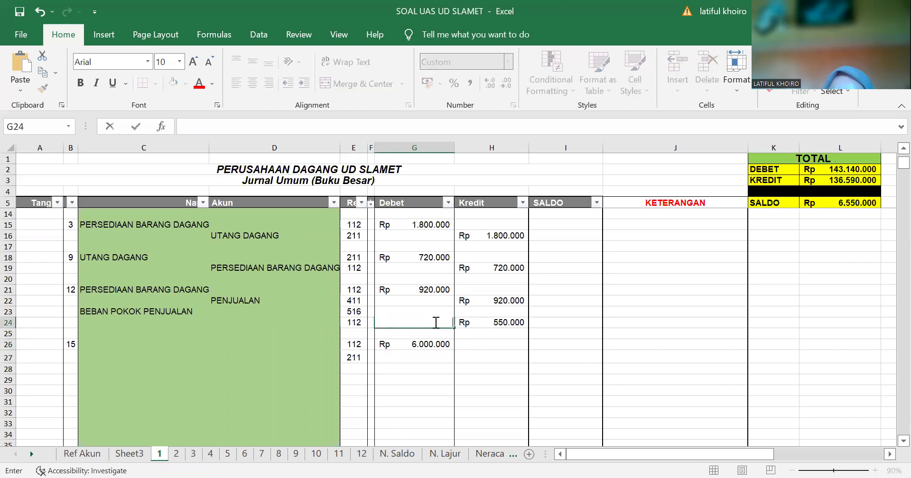
Try to carry the rupiah-formatted credit in H24 down to H27, undoing each attempt.
left_click_drag(484, 355, 521, 358)
left_click(487, 325)
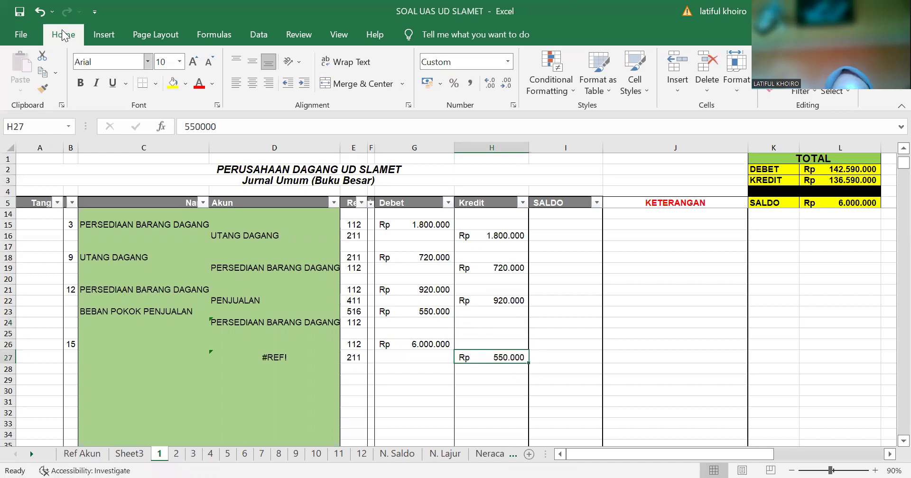
left_click(39, 12)
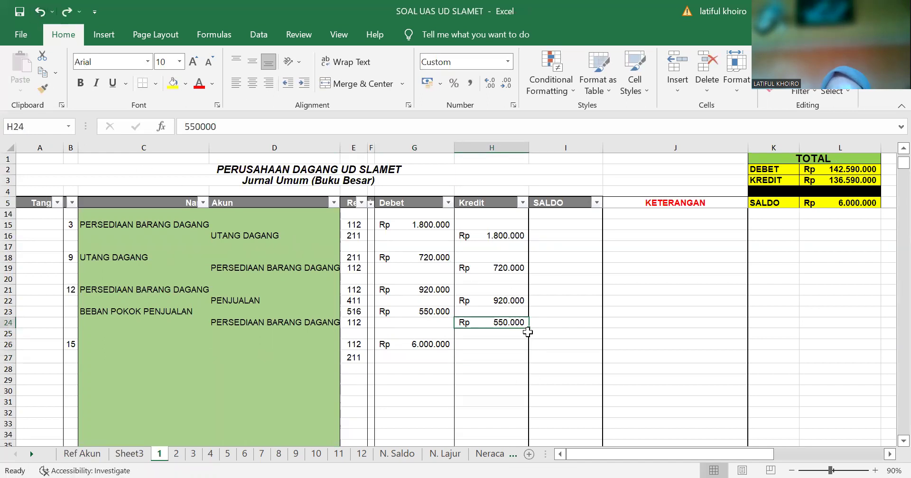
left_click_drag(527, 326, 525, 327)
left_click_drag(523, 363, 523, 358)
left_click(41, 11)
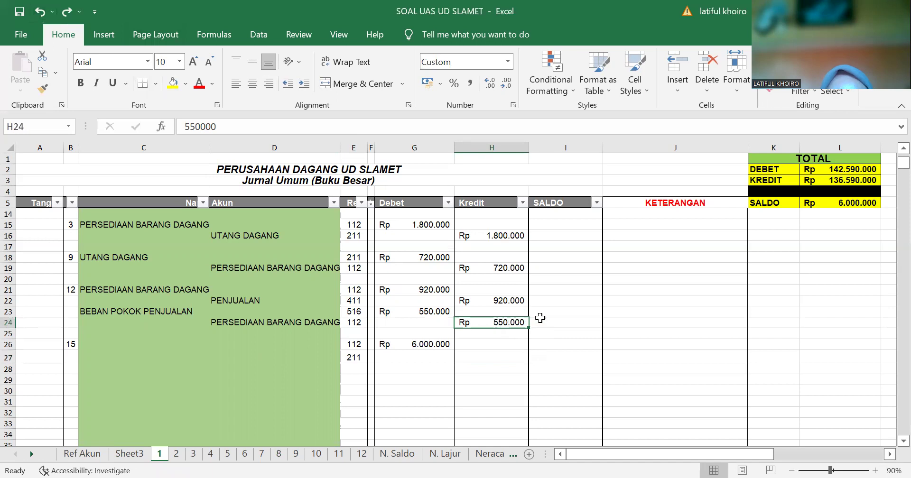
Try to fill the blank credit cell H23 down through H27, and undo the fill.
left_click(498, 333)
left_click(497, 311)
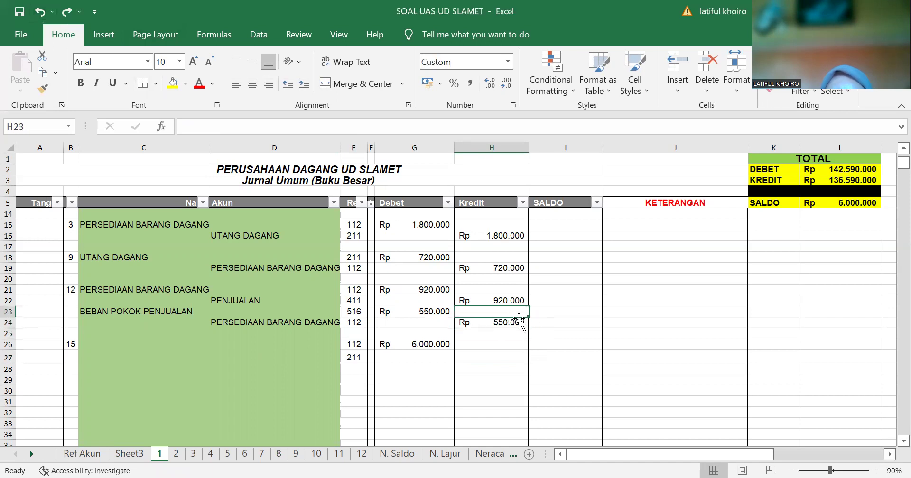
left_click_drag(528, 315, 523, 364)
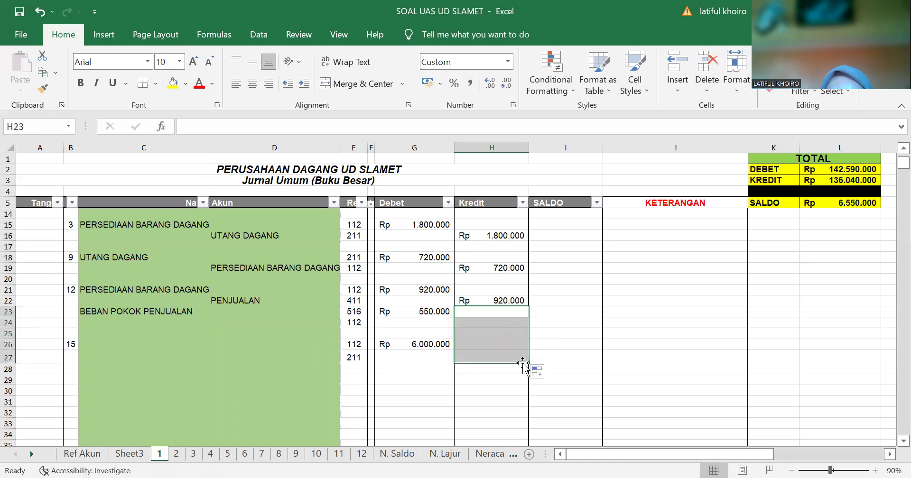
left_click(557, 346)
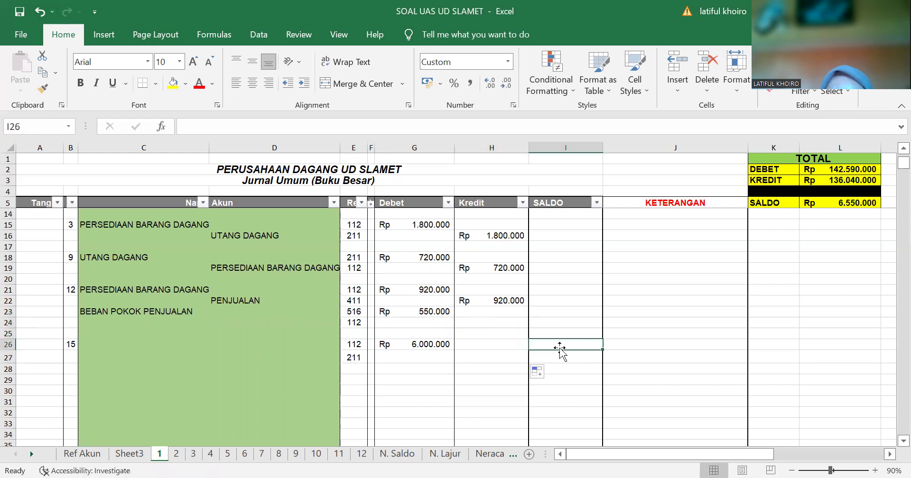
left_click(42, 13)
left_click(42, 13)
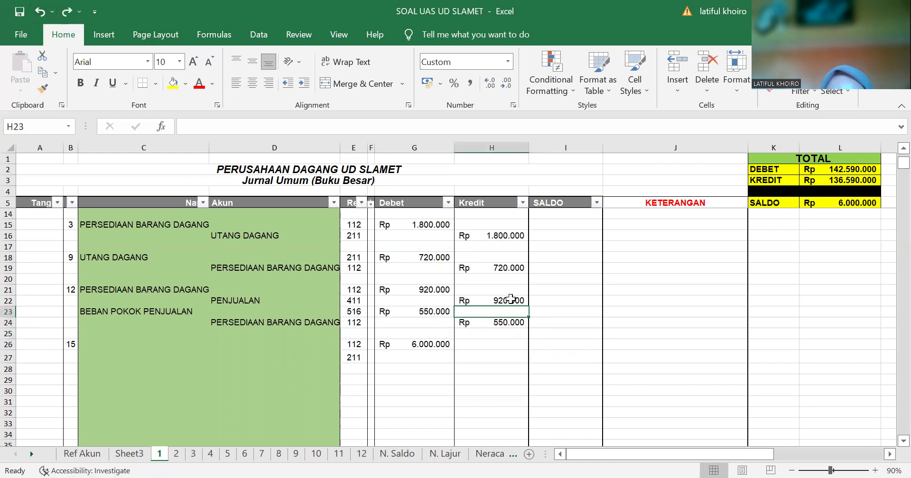
Try to fill the credit in H24 down through H26, and undo the fill.
left_click(512, 323)
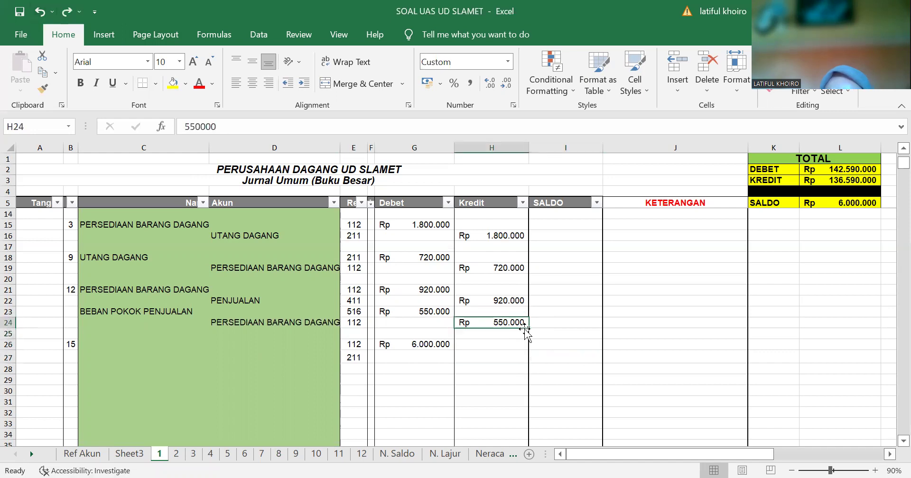
left_click_drag(528, 328, 528, 353)
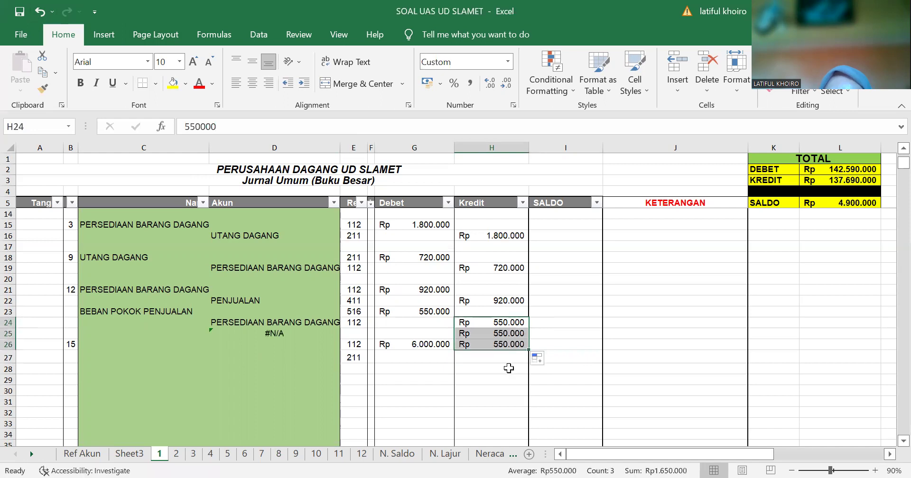
left_click(34, 16)
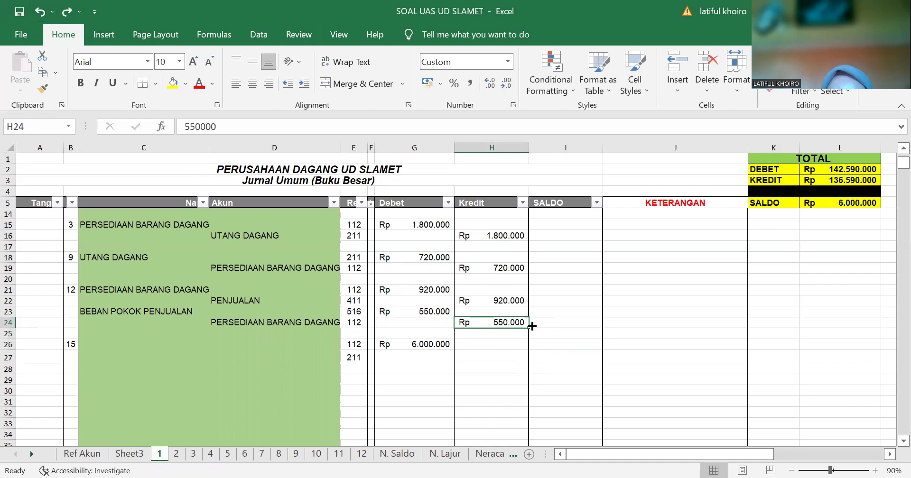
Fill the rupiah-formatted credit in H24 down through H27 and clear the unwanted copy in H26.
left_click_drag(528, 328, 526, 359)
double_click(511, 346)
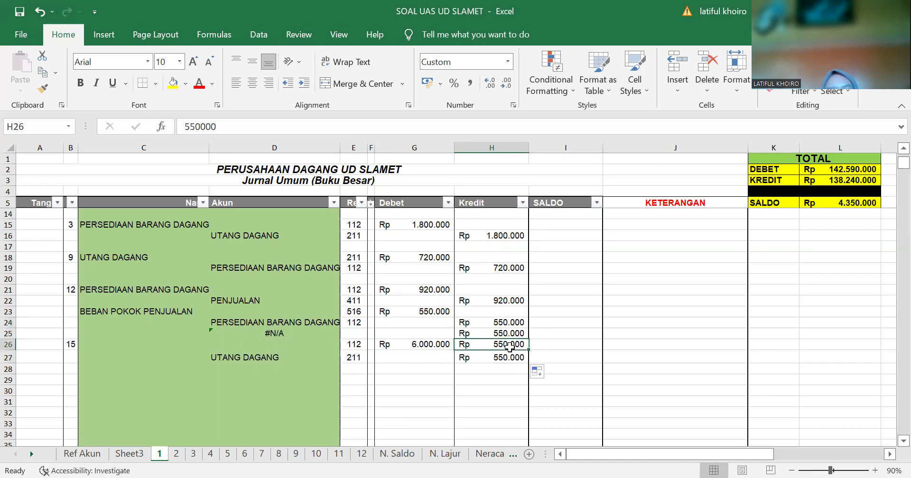
key("BackSpace")
Set the credit in H27 to 6.000.000 and clear the leftover copied amount in H25.
left_click(513, 360)
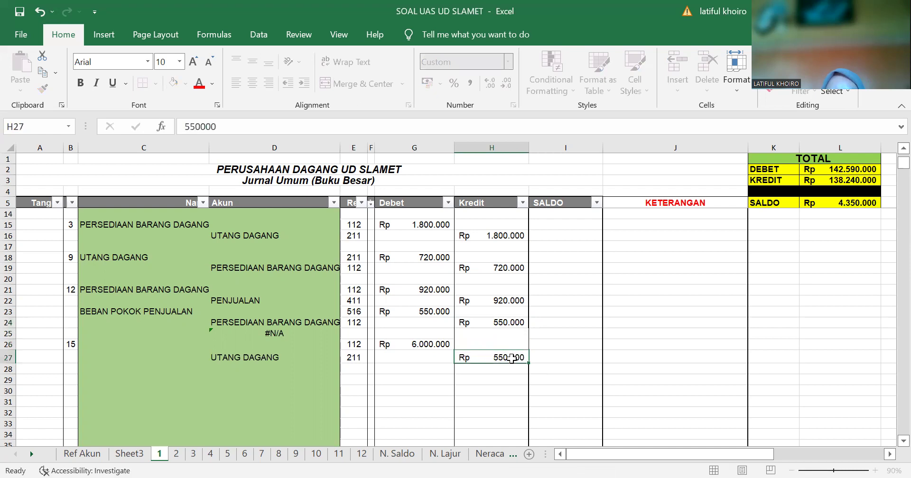
key("BackSpace")
key("BackSpace")
type("6.000.")
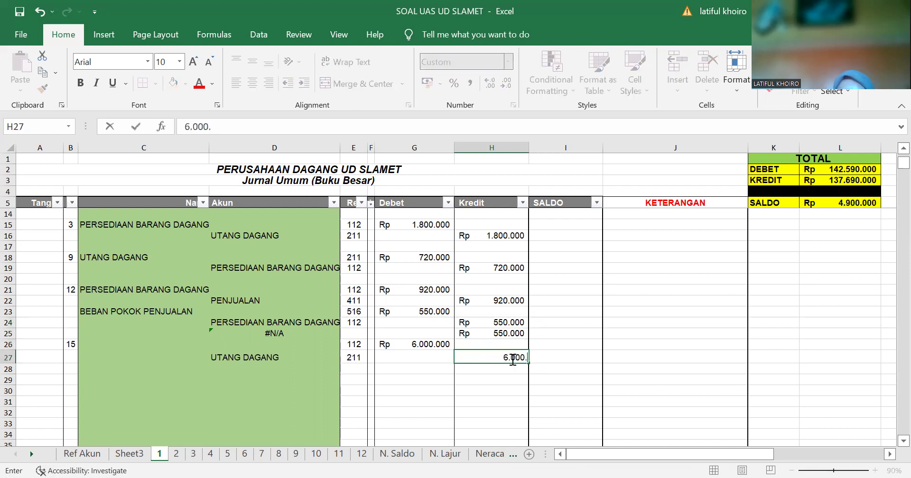
type("000")
key("Return")
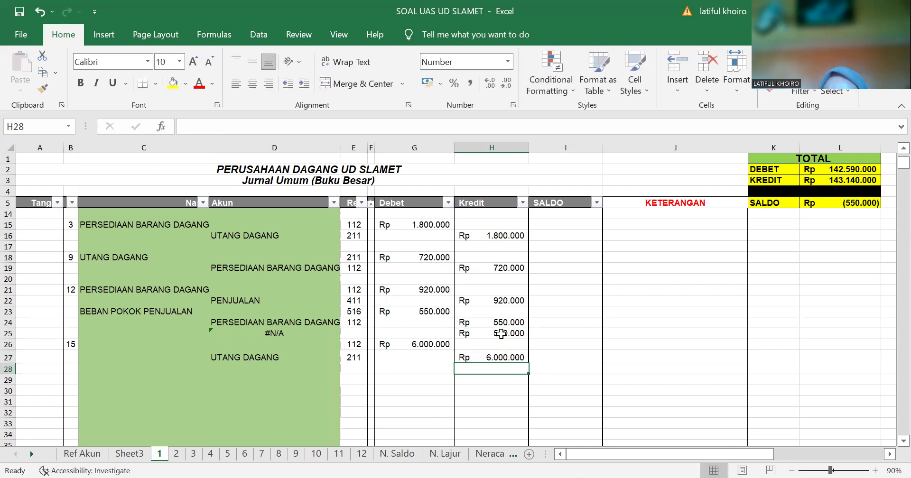
left_click(501, 333)
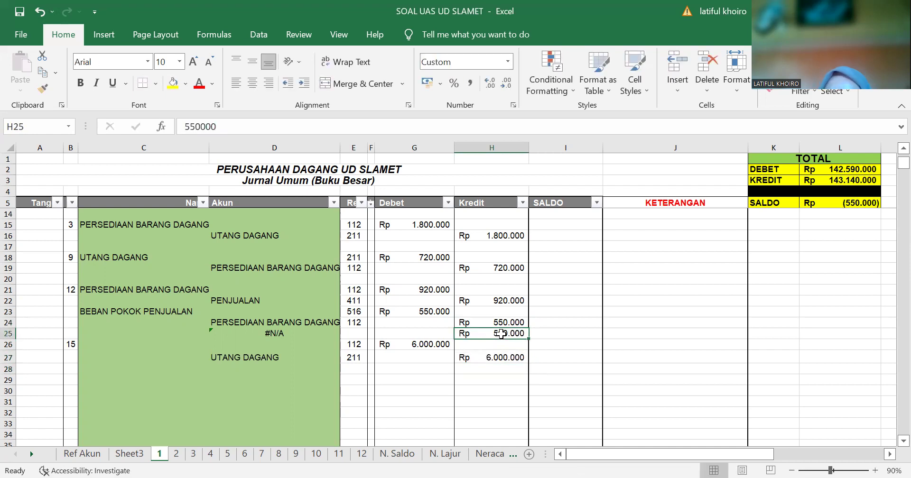
key("BackSpace")
left_click(498, 379)
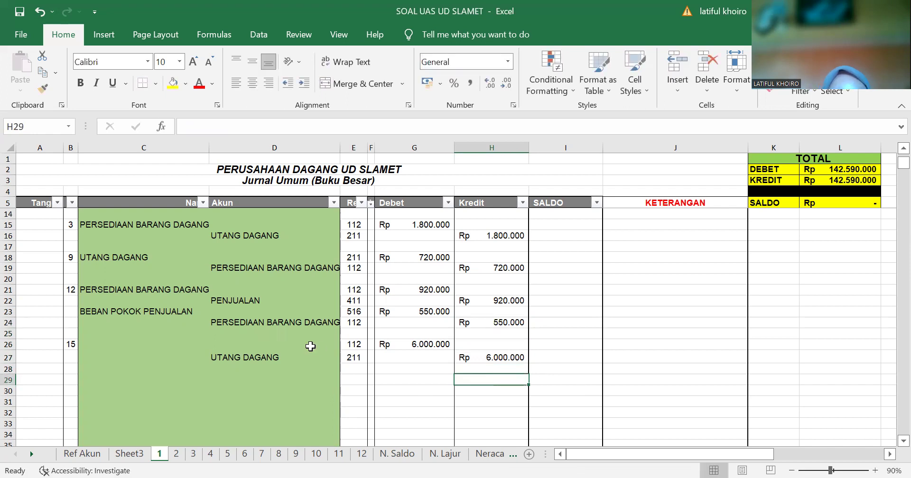
Try to bring up the missing debit account name in C26 by filling blank cell C25 down column C.
left_click(284, 344)
left_click(148, 341)
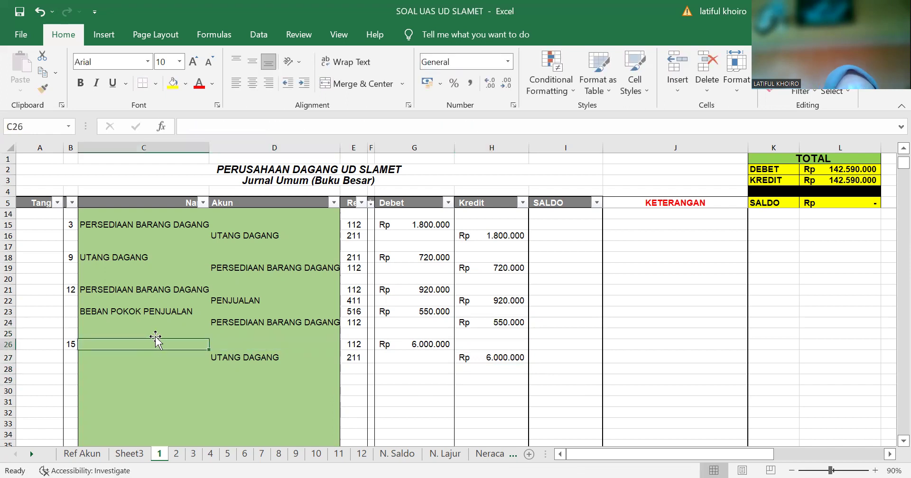
left_click(161, 333)
left_click_drag(208, 337, 218, 372)
left_click(218, 376)
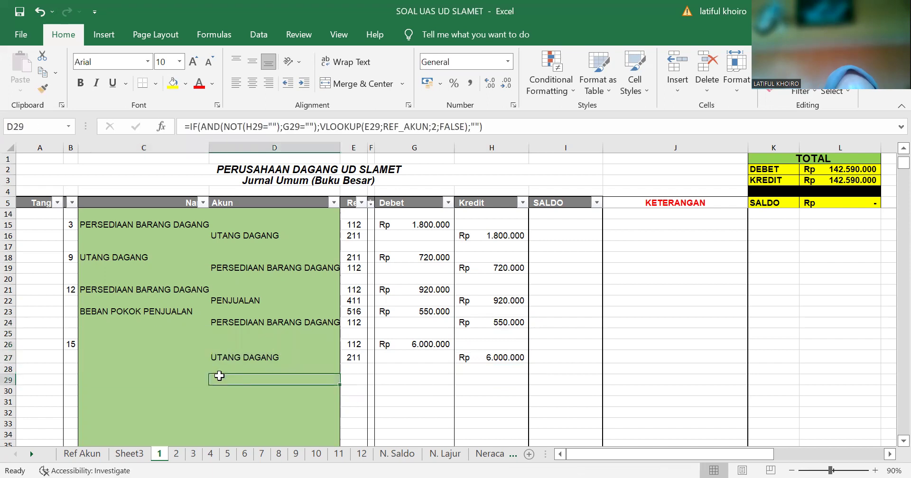
left_click(195, 337)
left_click_drag(207, 338, 209, 384)
left_click(266, 390)
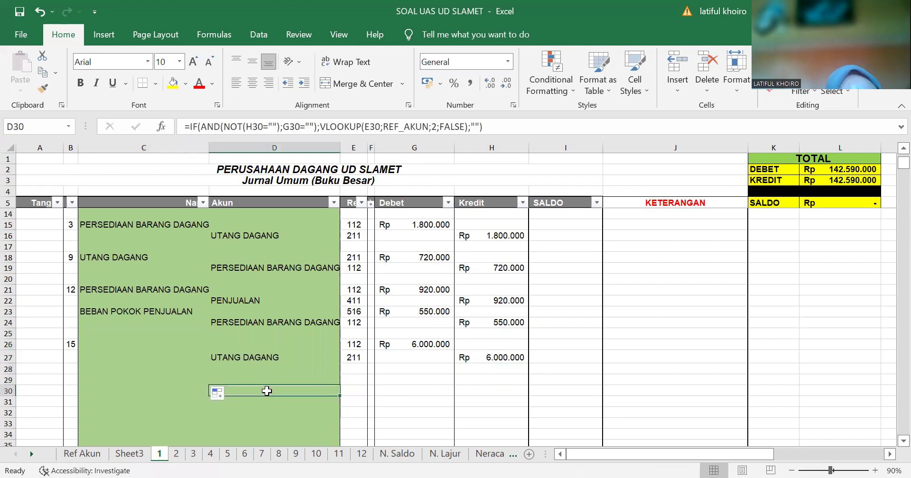
Fill the account-name lookup formula from C23 down column C through row 30.
left_click(138, 337)
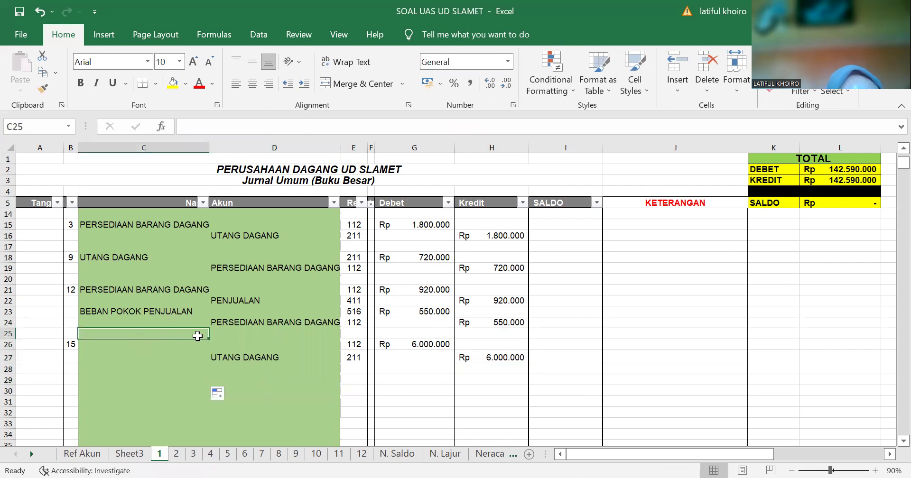
left_click(193, 310)
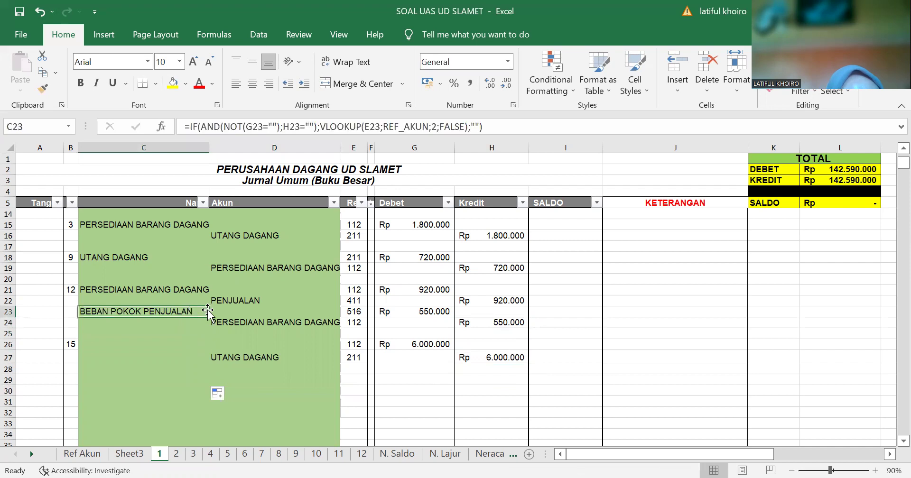
left_click_drag(209, 317, 199, 394)
left_click(258, 391)
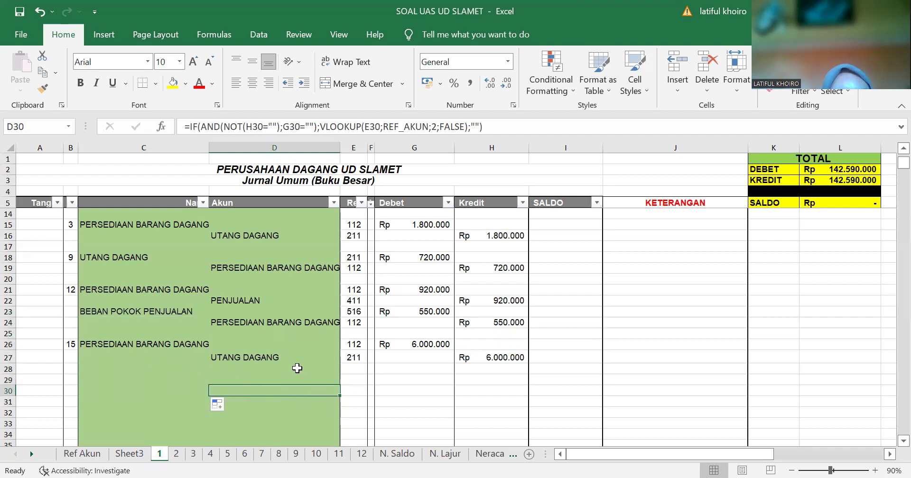
left_click(319, 381)
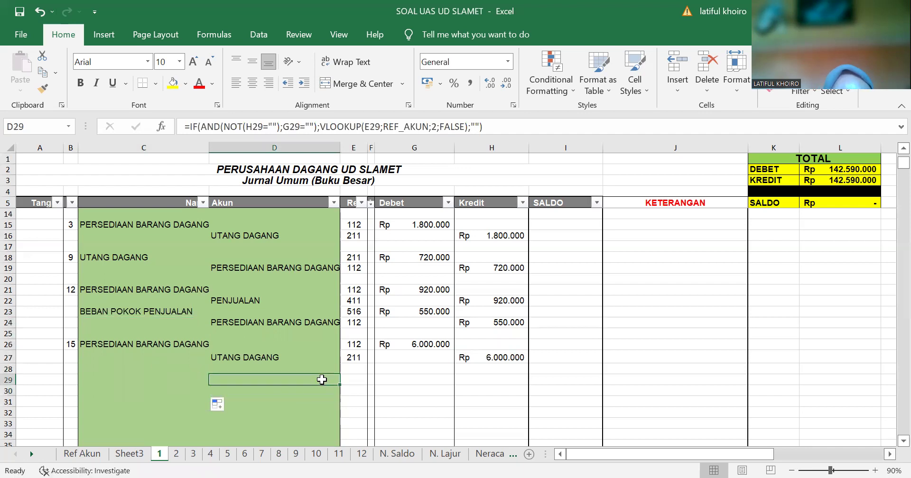
Check the next transaction on Sheet3 and enter its date, 16, in B29 of the journal on sheet 1.
left_click(71, 379)
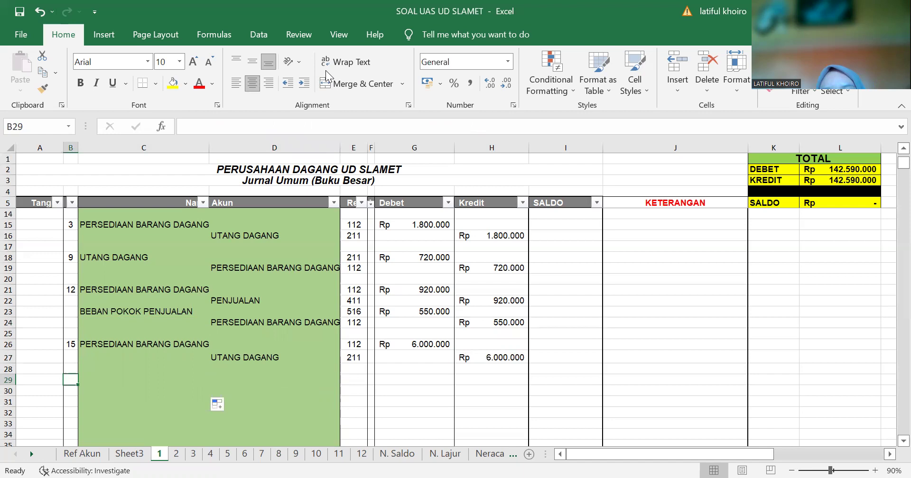
key("alt+Tab")
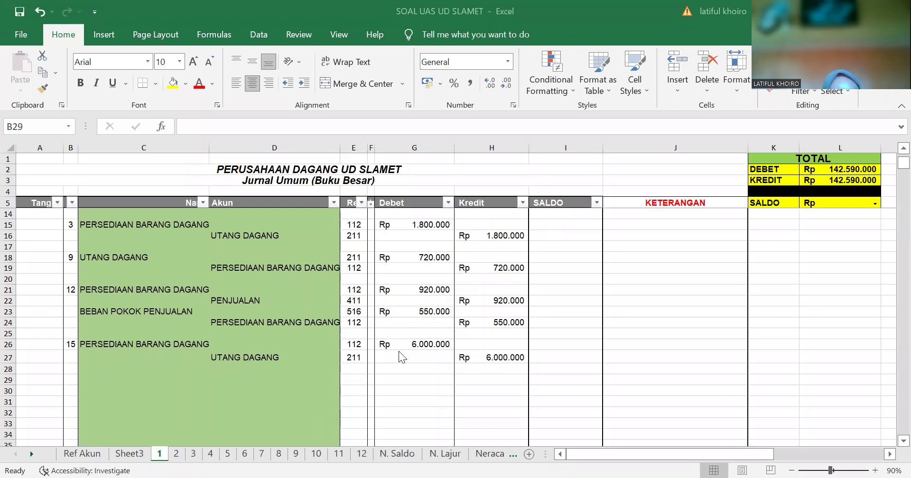
key("ctrl+v")
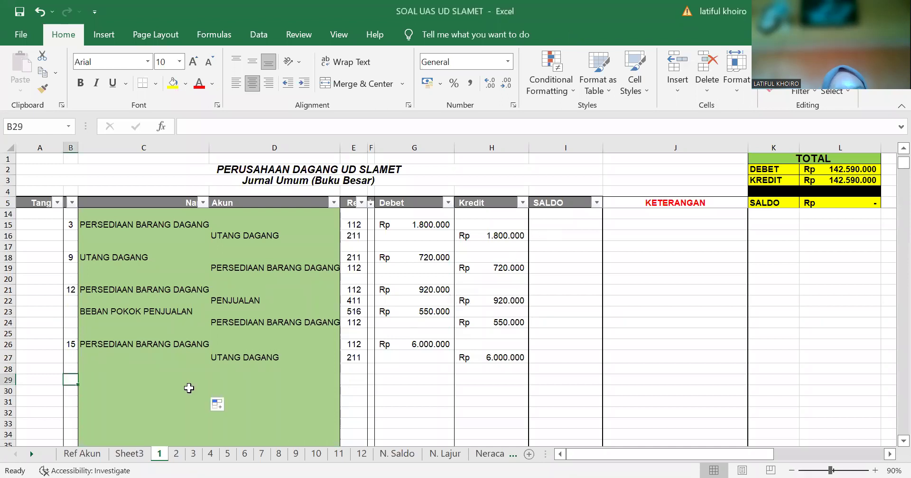
left_click(129, 454)
left_click(56, 236)
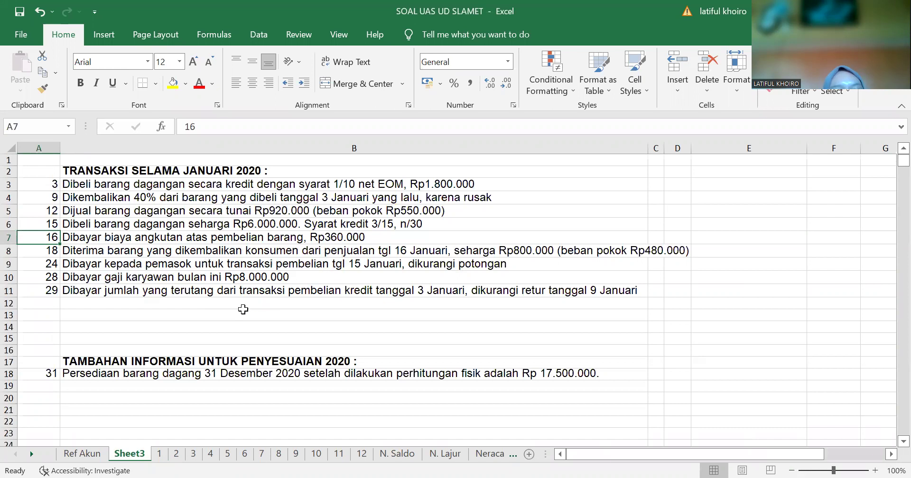
left_click(161, 455)
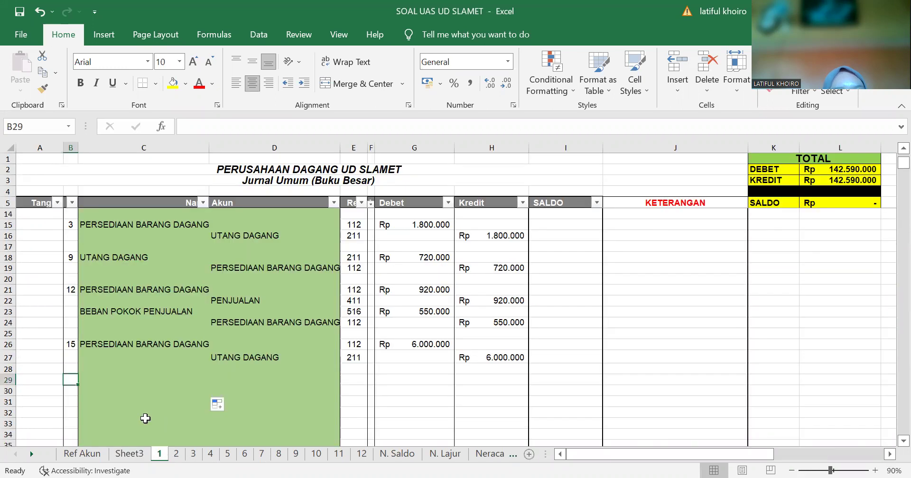
type("16")
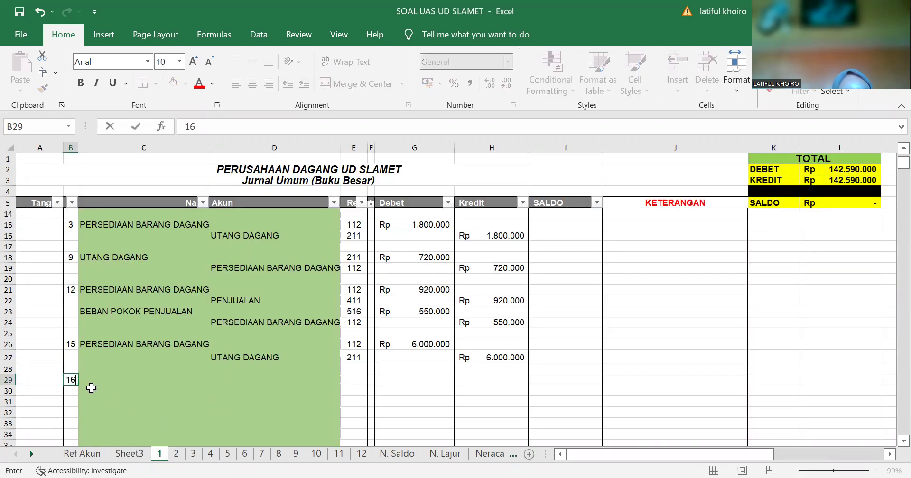
Review the freight transaction on Sheet3 and the codes on Ref Akun, and enter account code 112 in E29 of sheet 1.
left_click(128, 455)
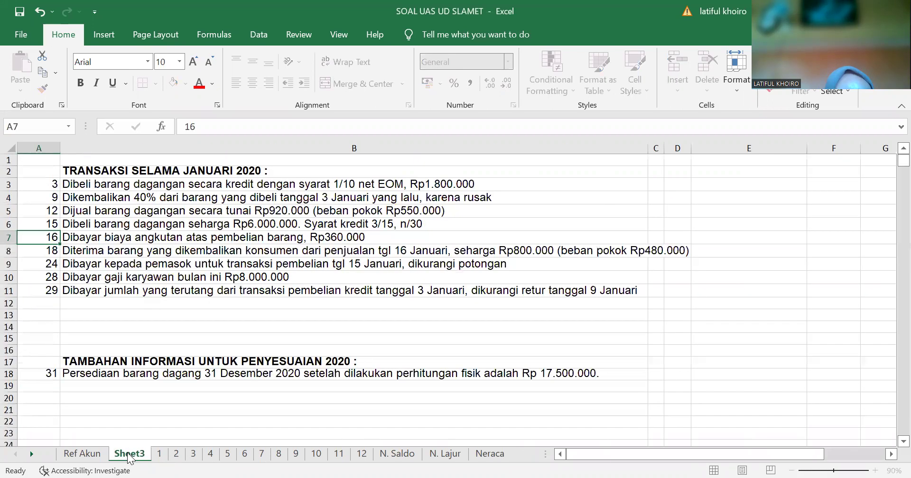
left_click(161, 454)
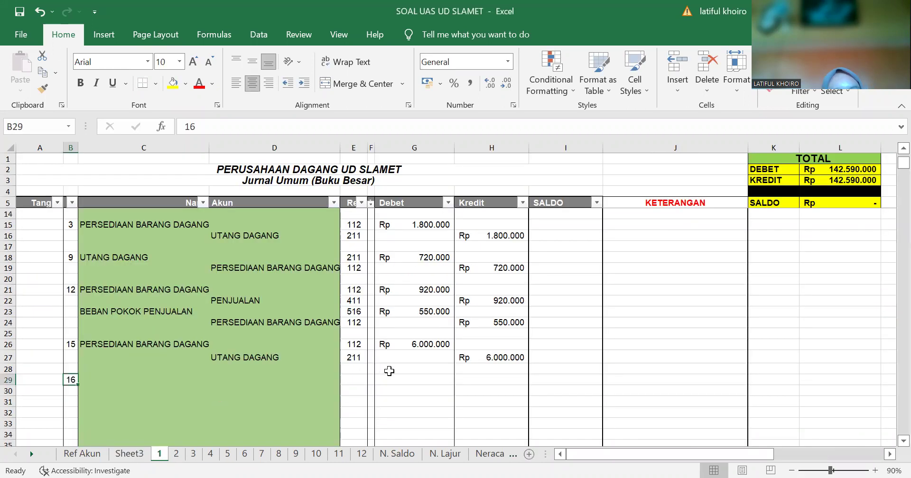
left_click(357, 383)
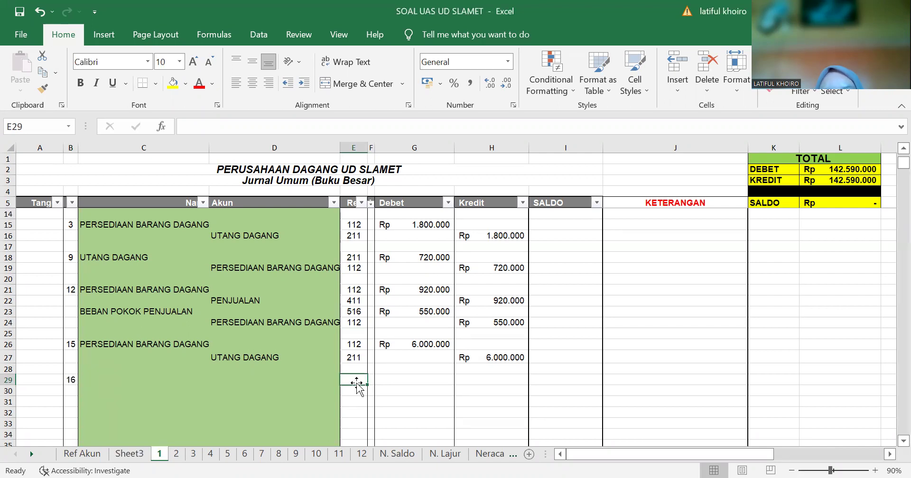
left_click(93, 458)
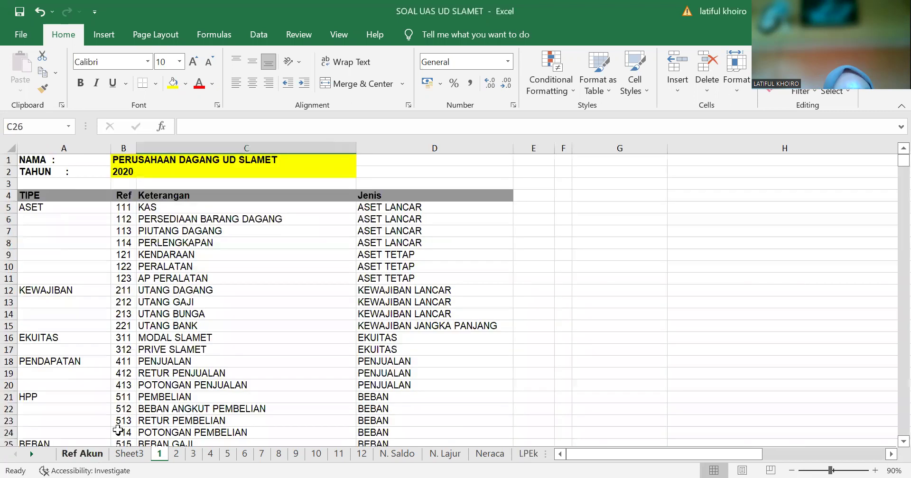
left_click(158, 456)
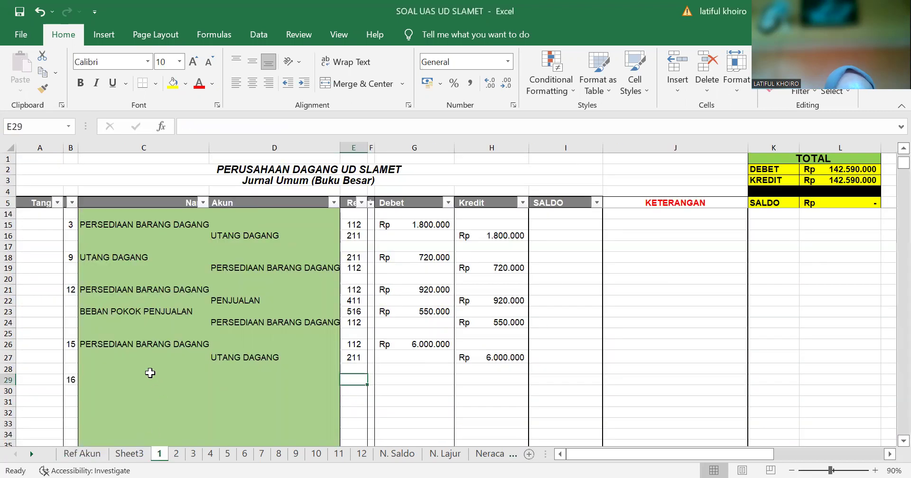
type("112")
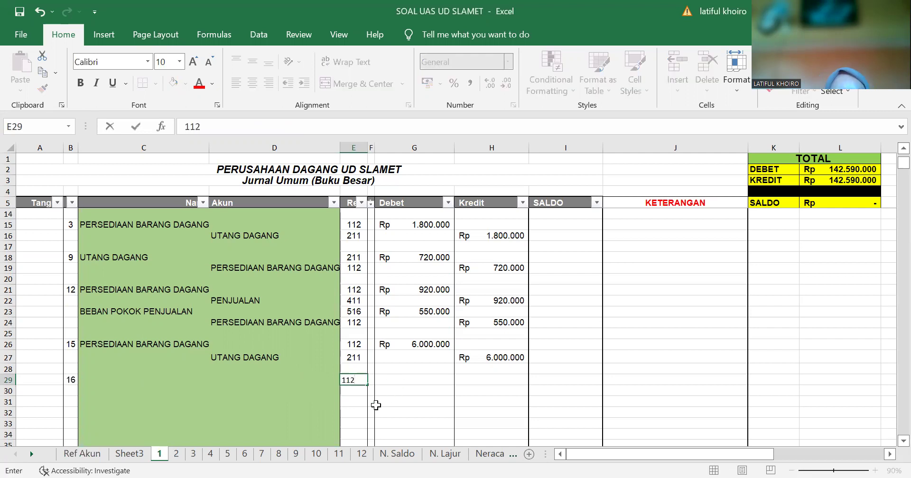
key("Return")
scroll(295, 321, "up", 3)
scroll(295, 322, "down", 3)
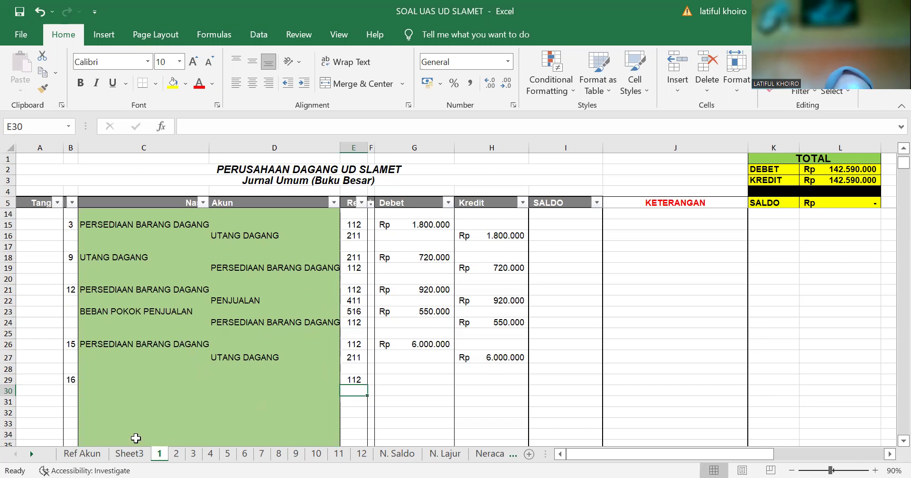
Look up the cash account on Ref Akun and enter its code 111 in E30 of sheet 1.
left_click(90, 454)
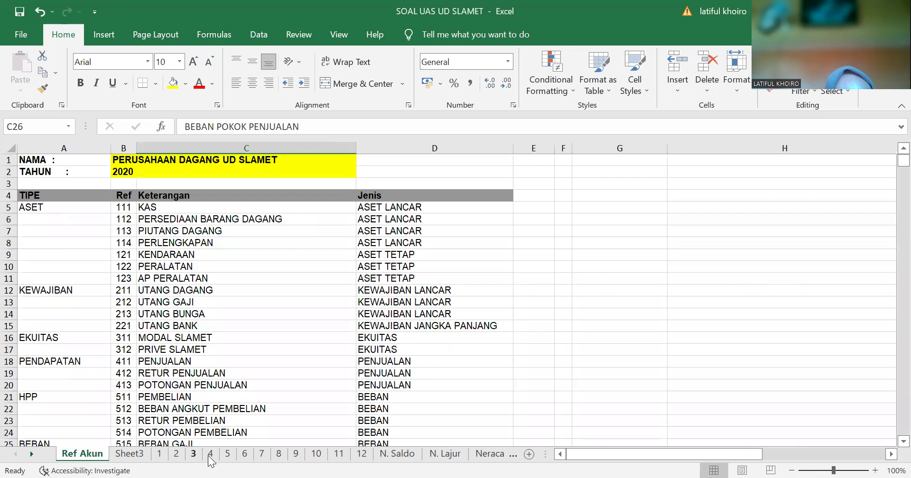
left_click(159, 454)
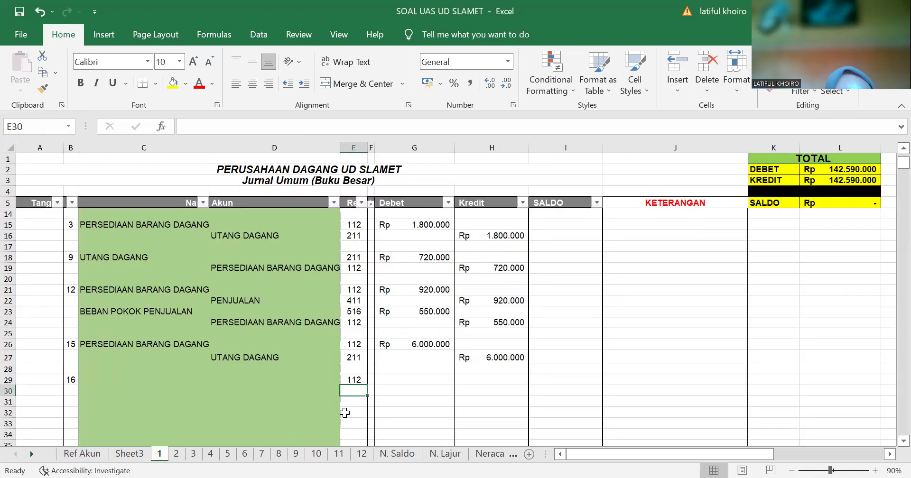
type("111")
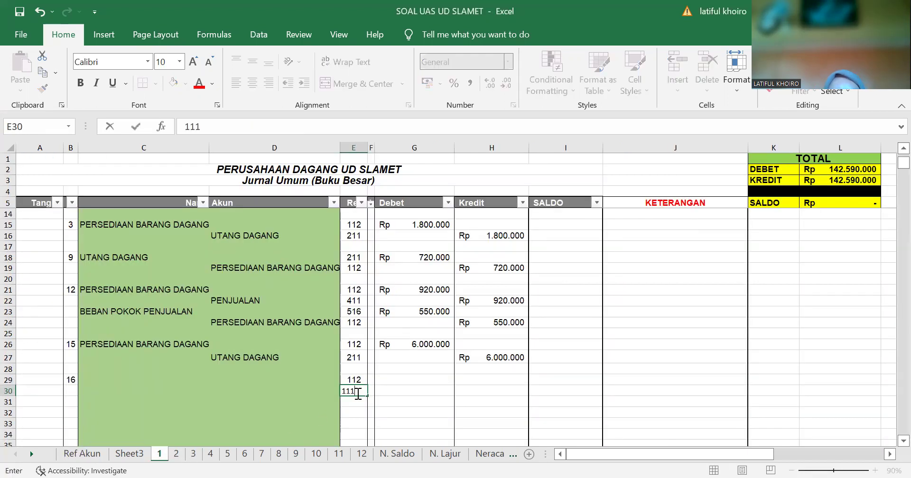
key("Return")
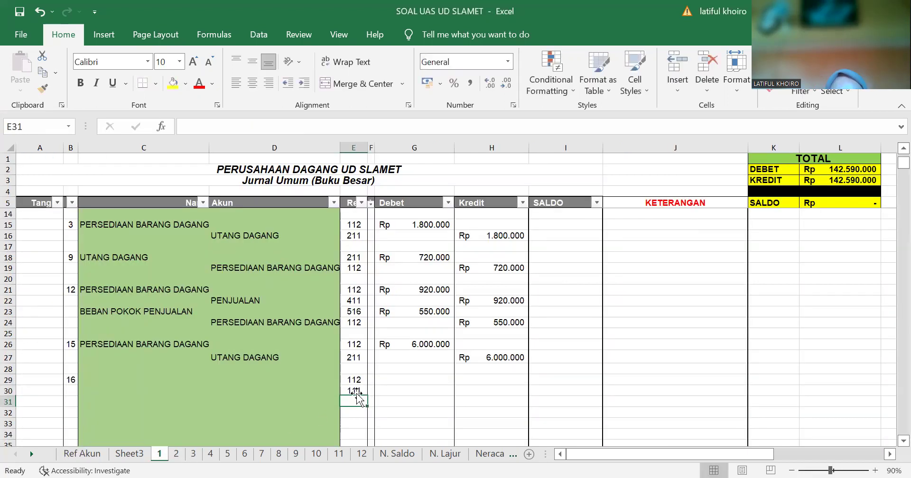
Correct the debit account of the 12 January sale by setting the code in E21 to 111.
left_click(150, 295)
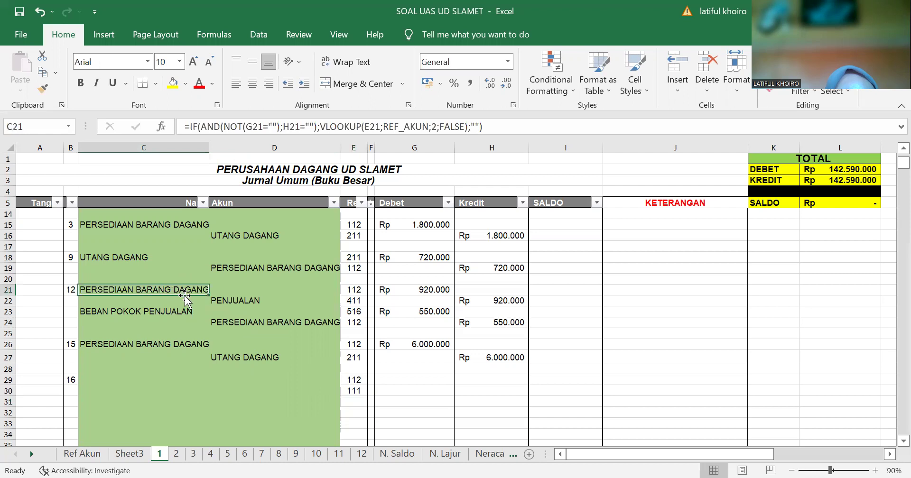
left_click(356, 290)
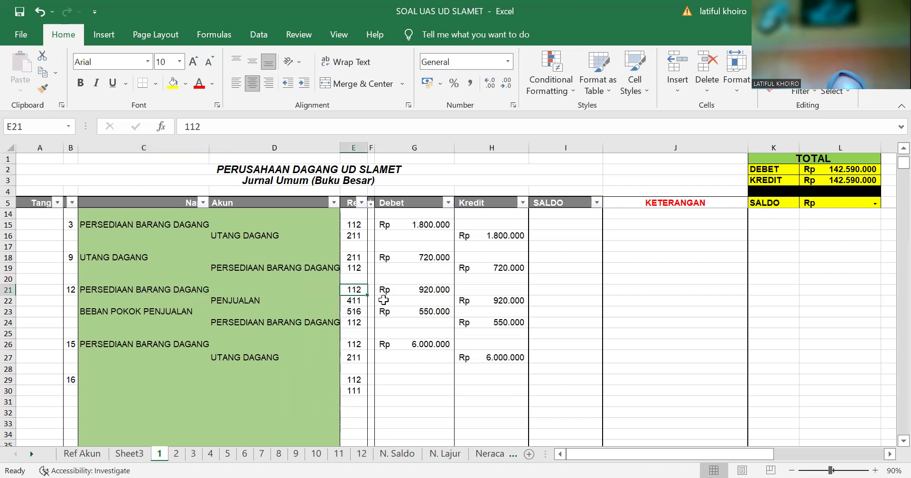
key("BackSpace")
type("111")
key("Return")
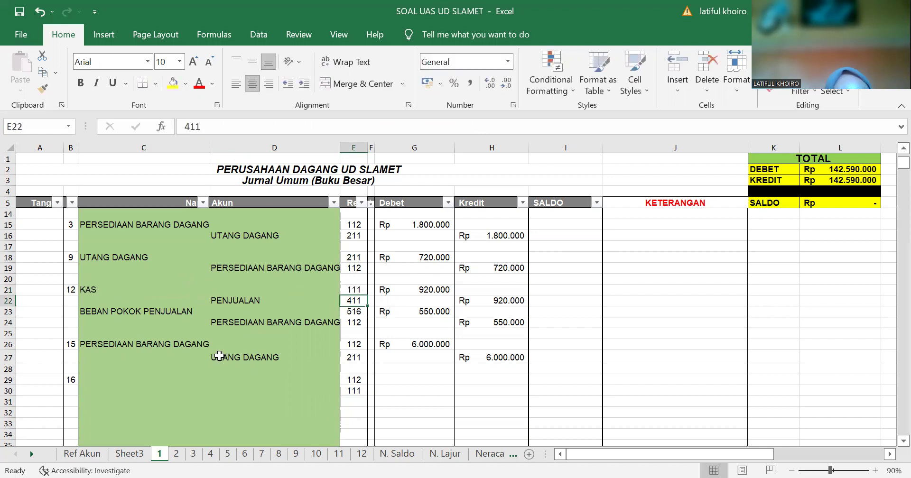
Enter 360.000 as the debit amount of the 16 January entry in G29.
left_click(186, 379)
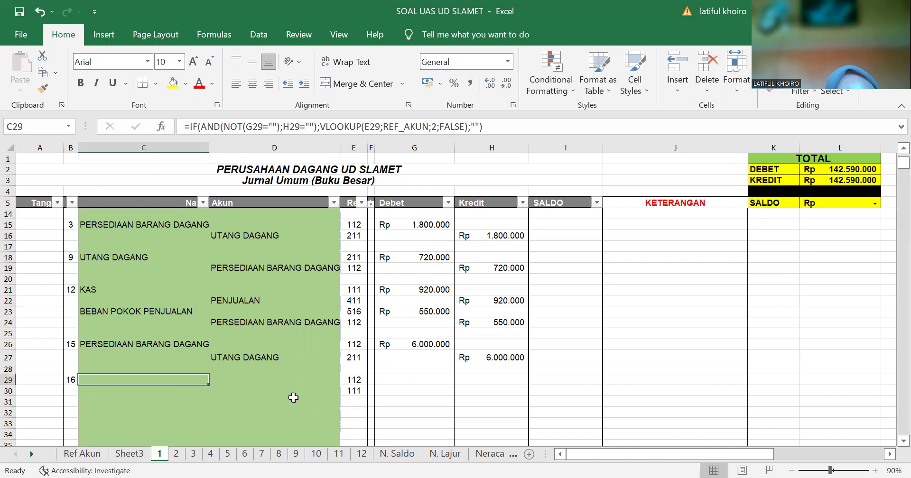
left_click(389, 379)
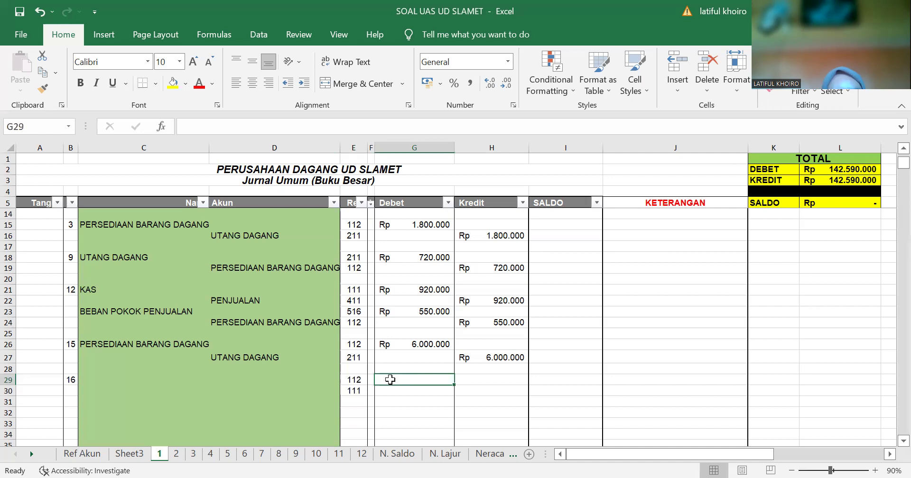
type("36")
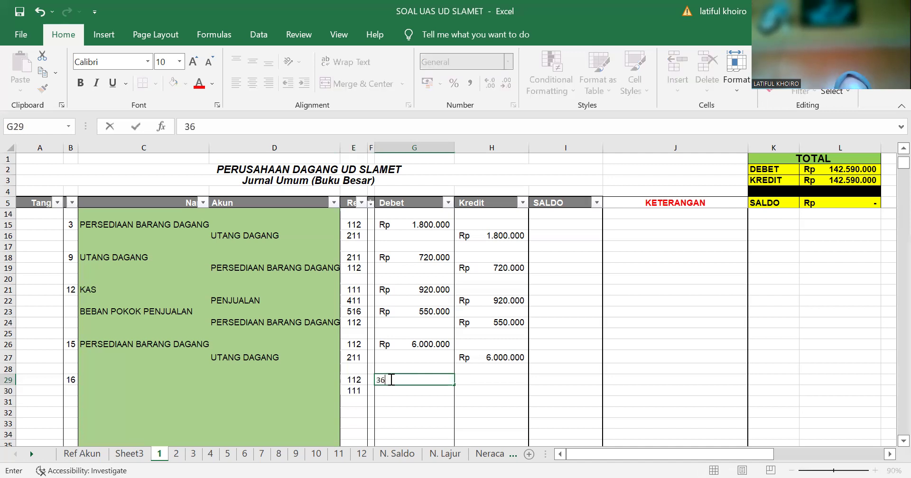
type("0.000")
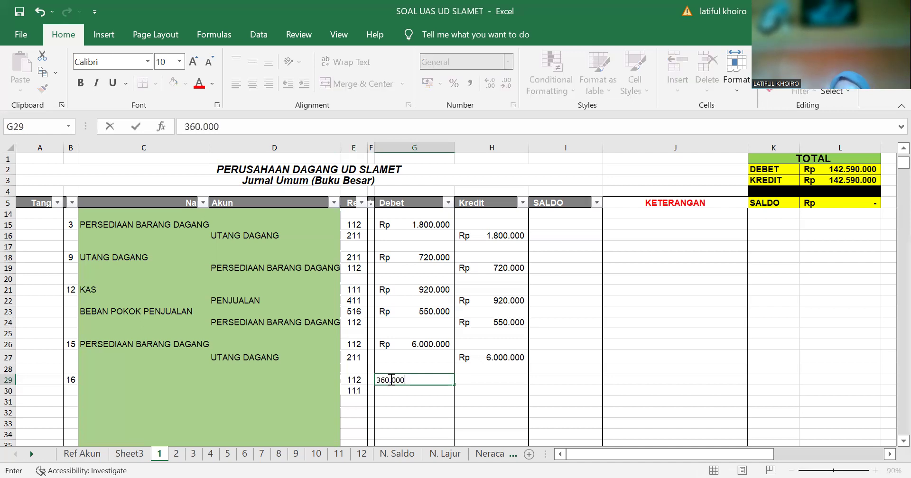
key("Return")
left_click(417, 379)
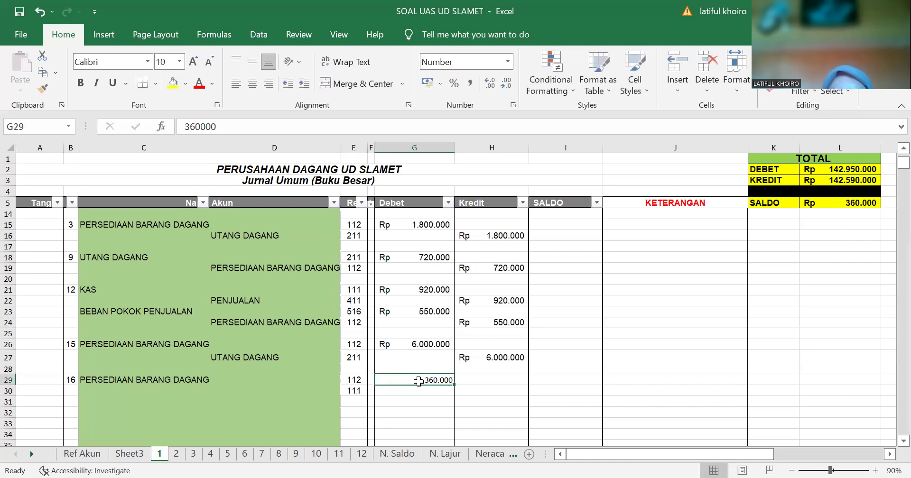
Fill the rupiah-formatted debit in G26 down through G29 and set the amount in G29 to 360.000.
left_click_drag(430, 380, 454, 383)
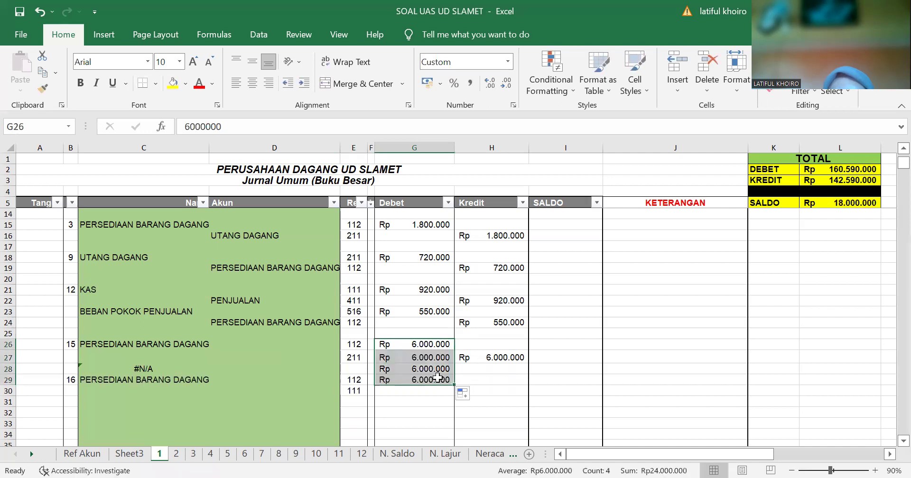
left_click(438, 378)
key("BackSpace")
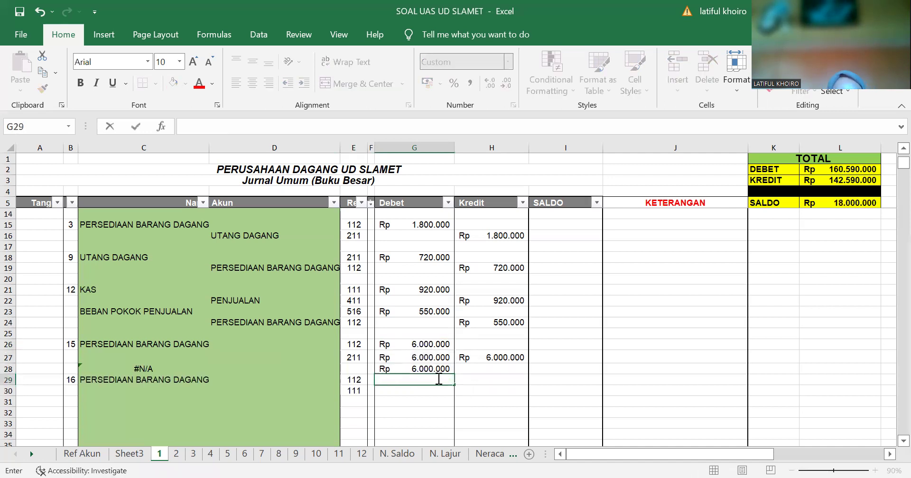
type("360.000")
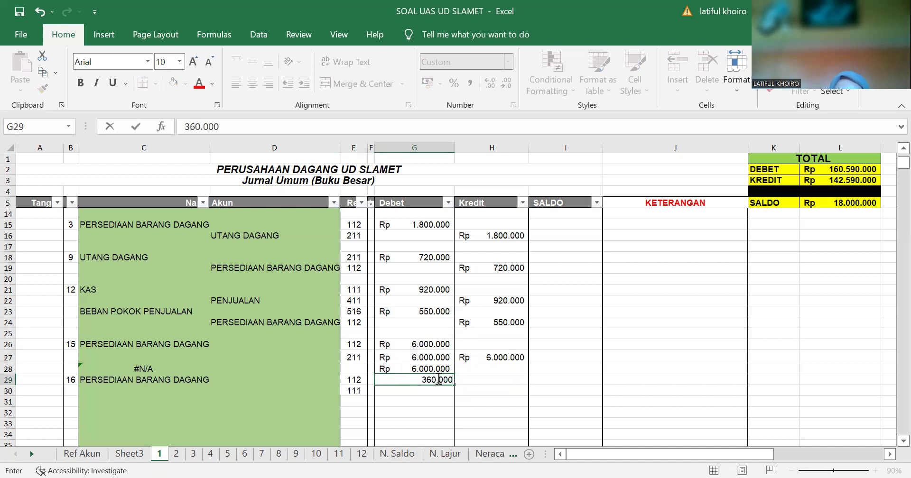
key("Return")
Clear the unwanted copied debit amounts in G28 and G27.
left_click(431, 369)
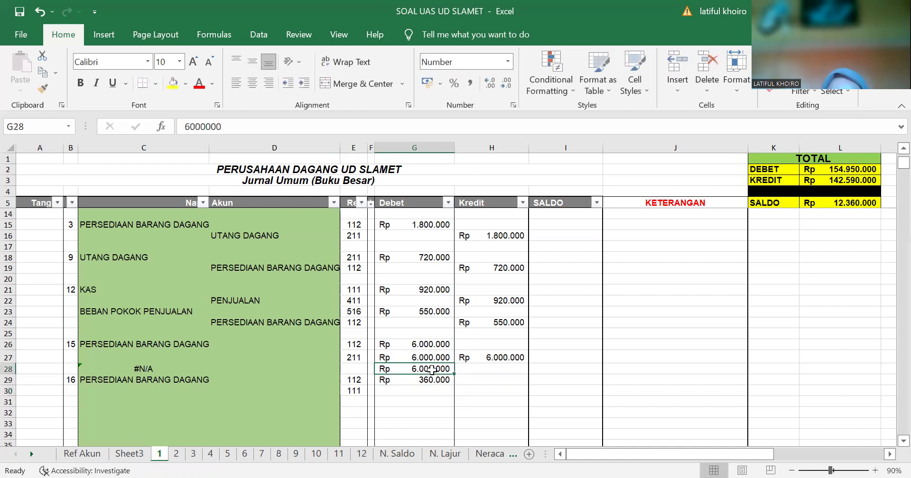
key("BackSpace")
left_click(427, 354)
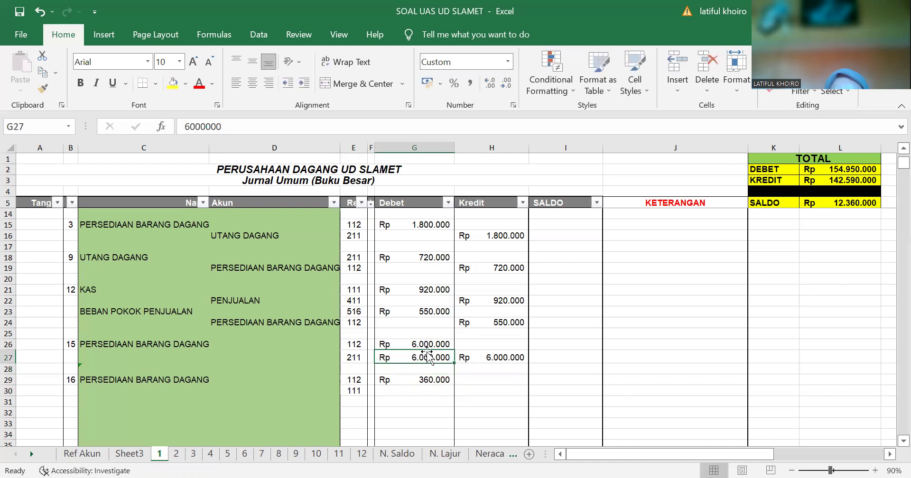
key("BackSpace")
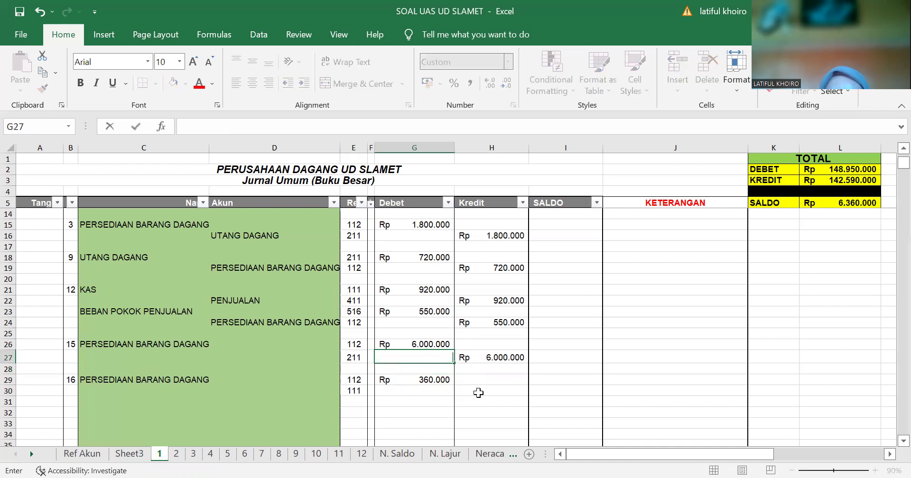
Fill the rupiah-formatted credit in H27 down through H30 and set the amount in H30 to 360.000.
left_click(474, 393)
left_click_drag(503, 379, 527, 394)
left_click(512, 360)
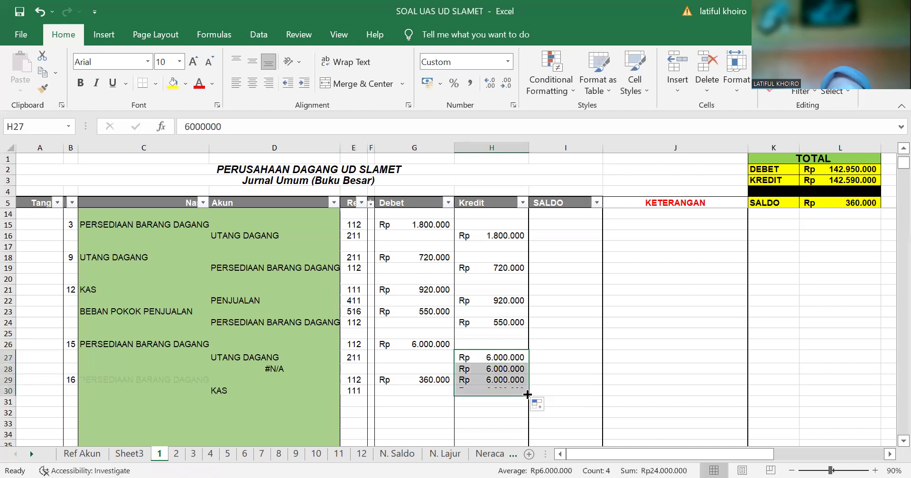
left_click(502, 392)
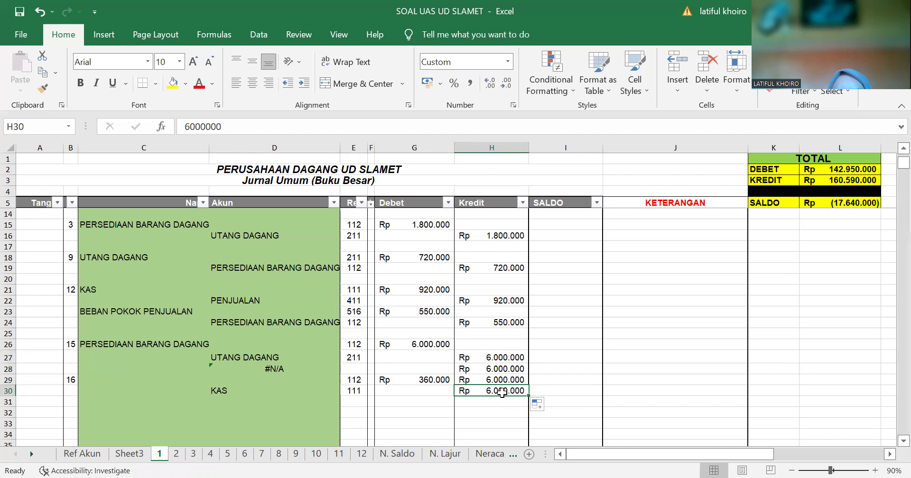
key("BackSpace")
type("360.000")
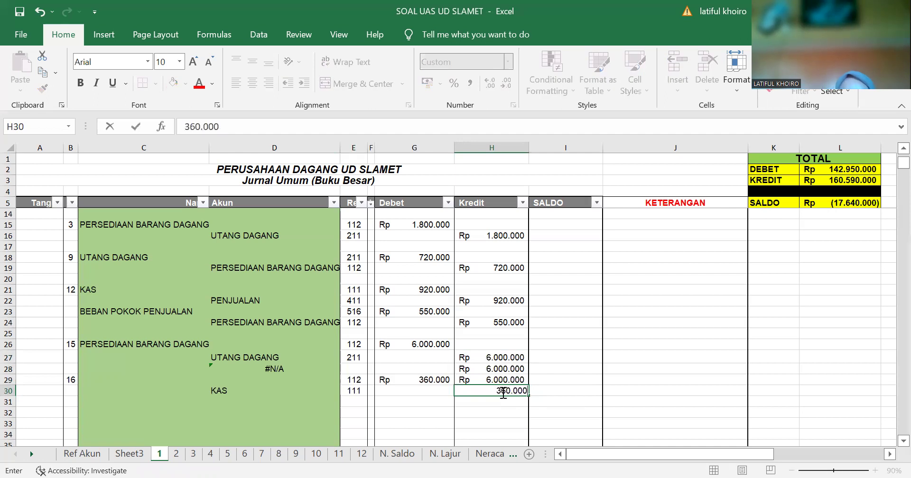
key("Return")
Clear the unwanted copied credit amounts in H29 and H28.
left_click(498, 379)
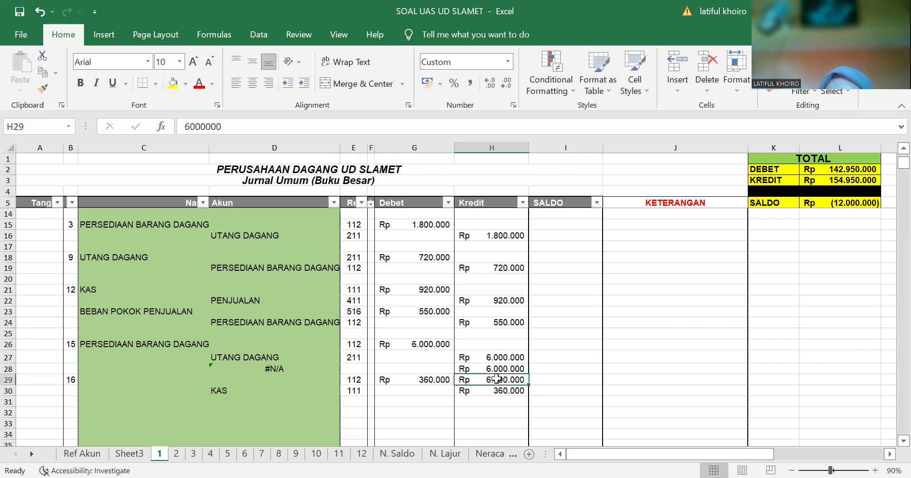
key("BackSpace")
left_click(495, 370)
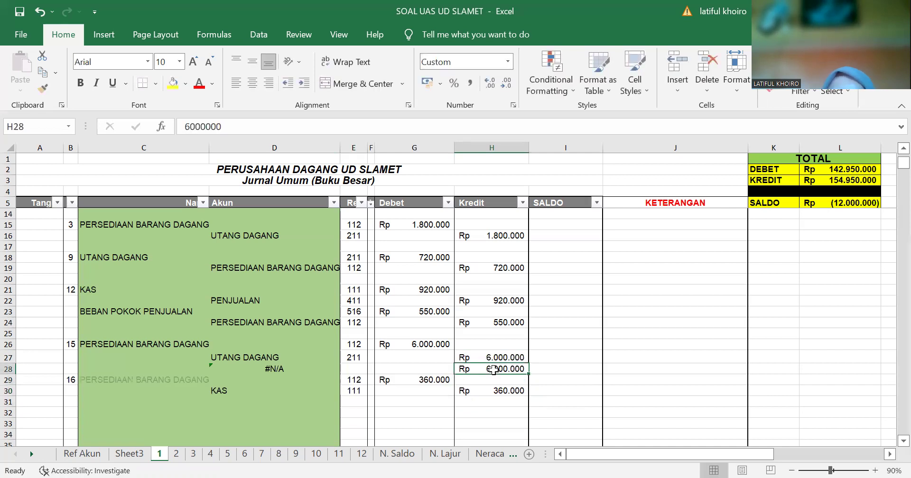
key("BackSpace")
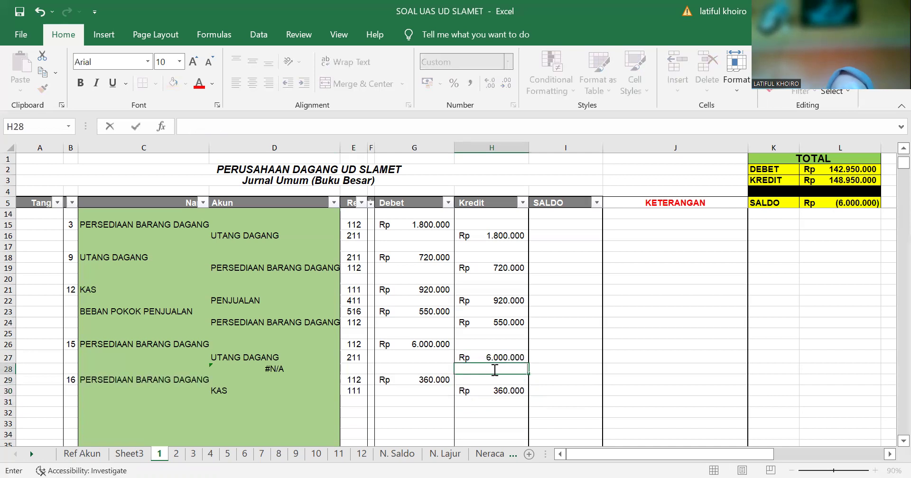
Check the balance totals on the N. Lajur worksheet and return to the journal on sheet 1.
left_click(442, 453)
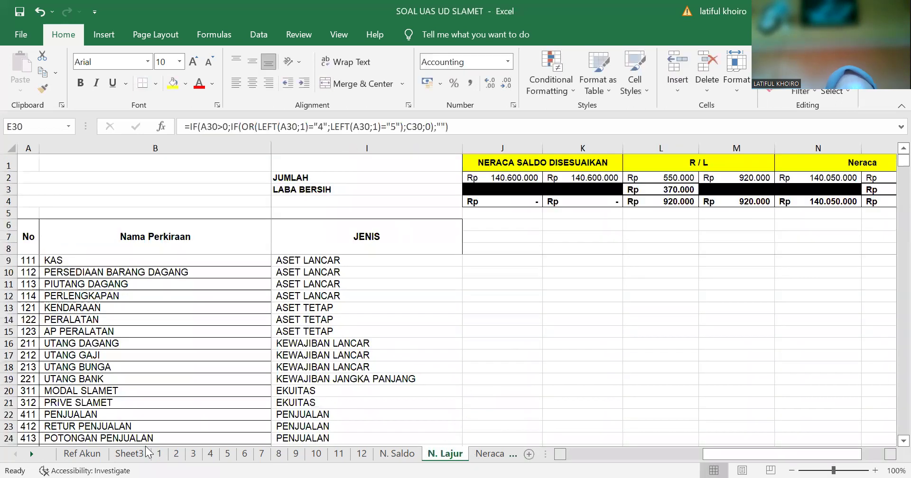
left_click(160, 455)
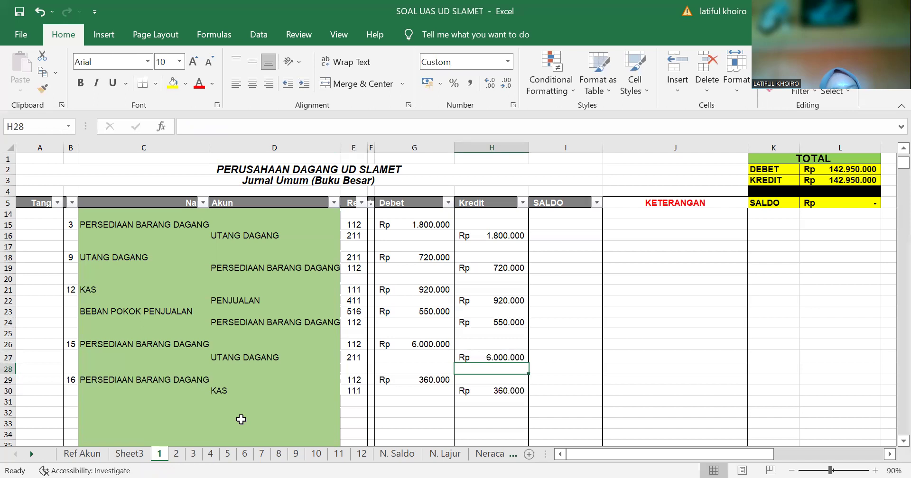
left_click(391, 420)
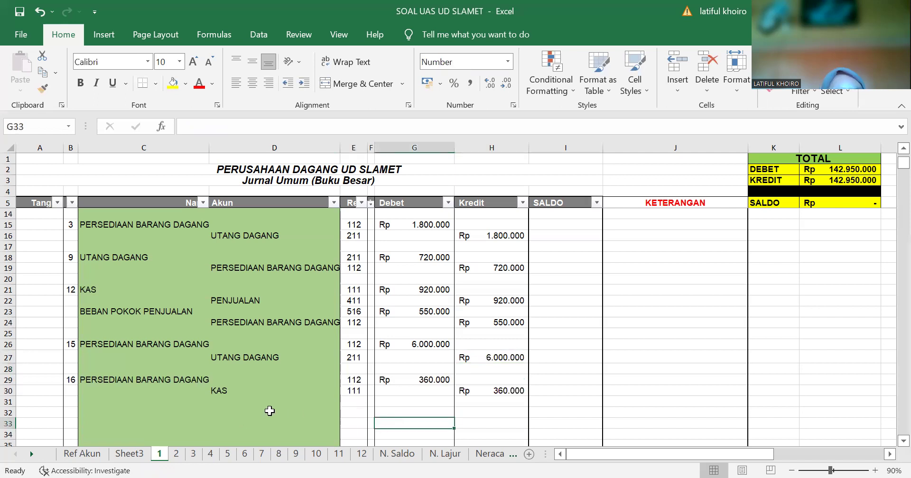
Look up the 18 January sales return on Sheet3 and enter 18 as its date in B32 of the sheet 1 journal.
scroll(270, 411, "down", 1)
left_click(176, 454)
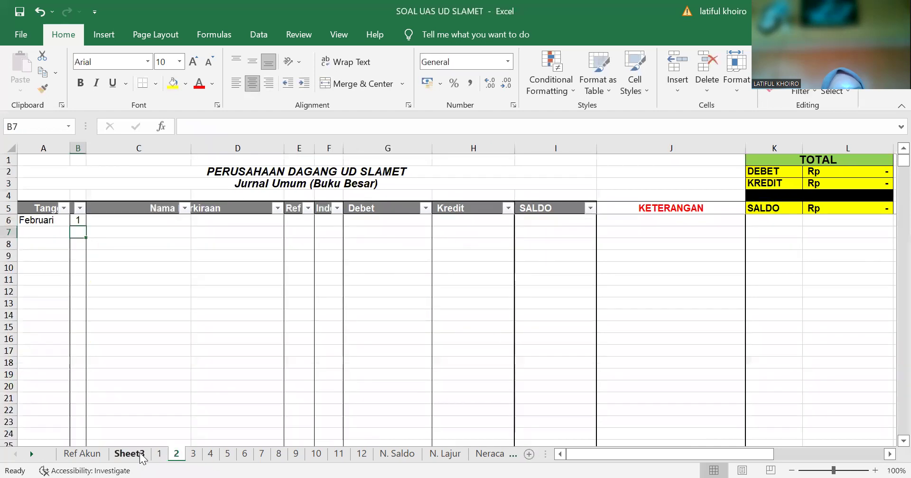
left_click(129, 453)
left_click(52, 249)
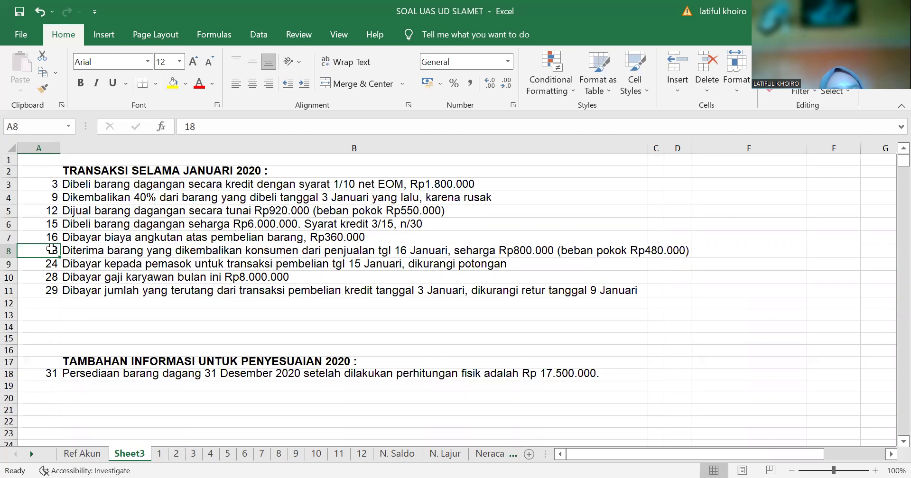
left_click(163, 455)
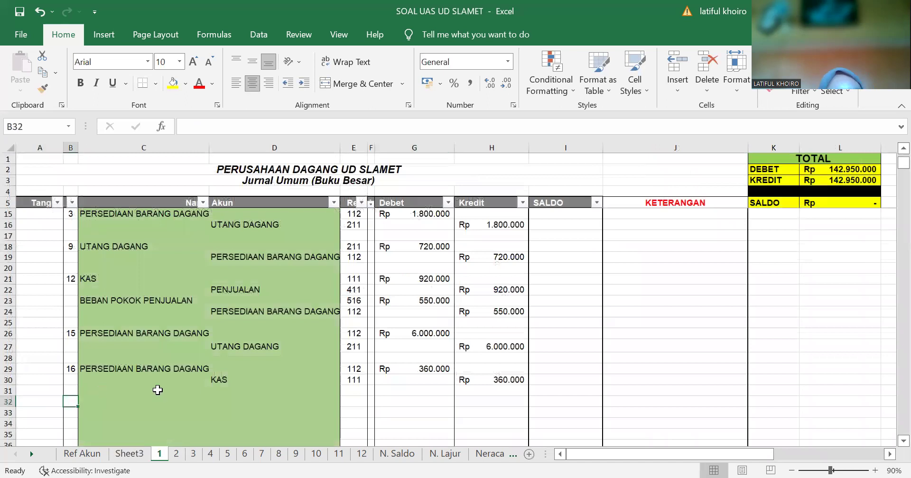
left_click(355, 402)
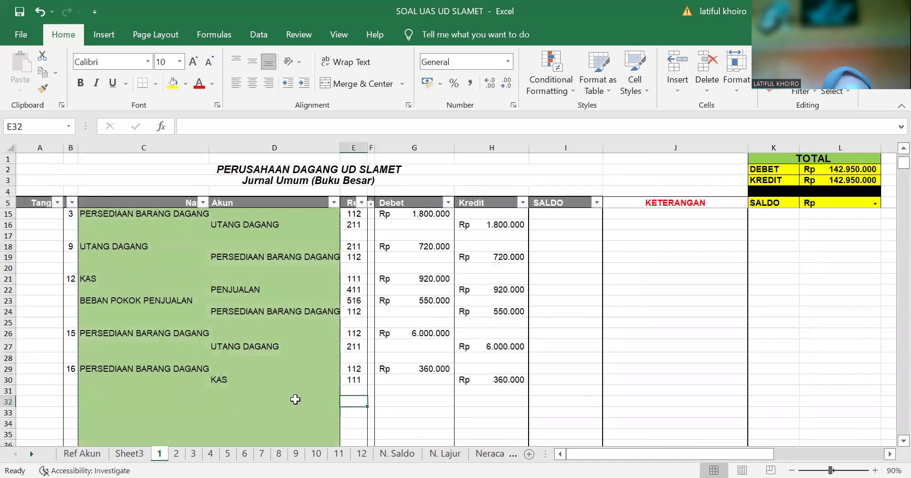
left_click(71, 401)
type("1")
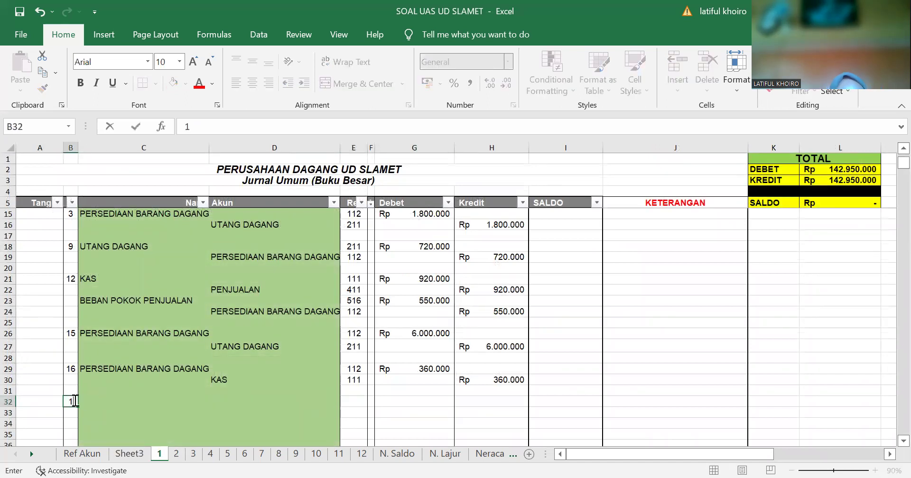
type("8")
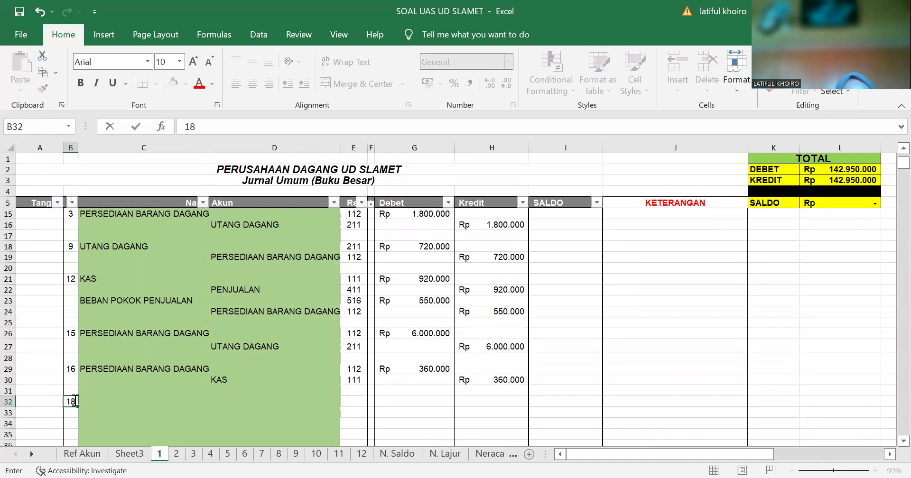
Look up the sales return account's code in the Ref Akun sheet and enter 412 in E32 of sheet 1.
left_click(358, 402)
scroll(357, 401, "down", 3)
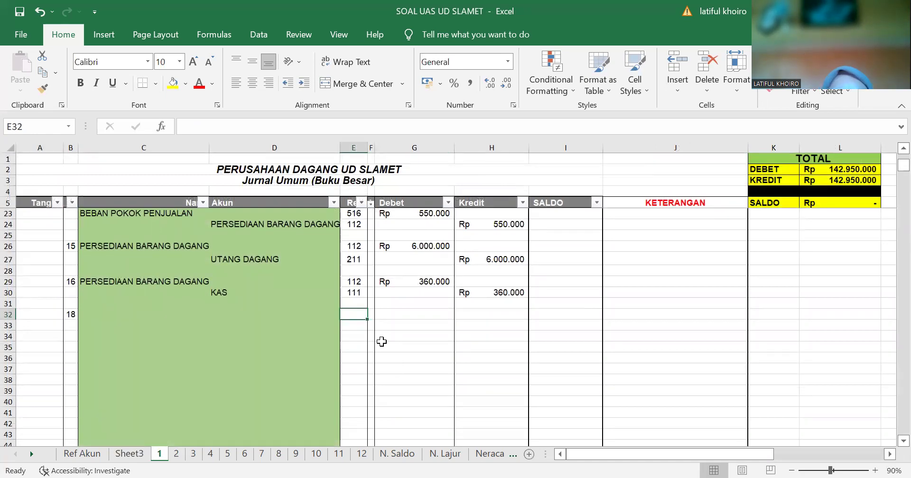
left_click(105, 456)
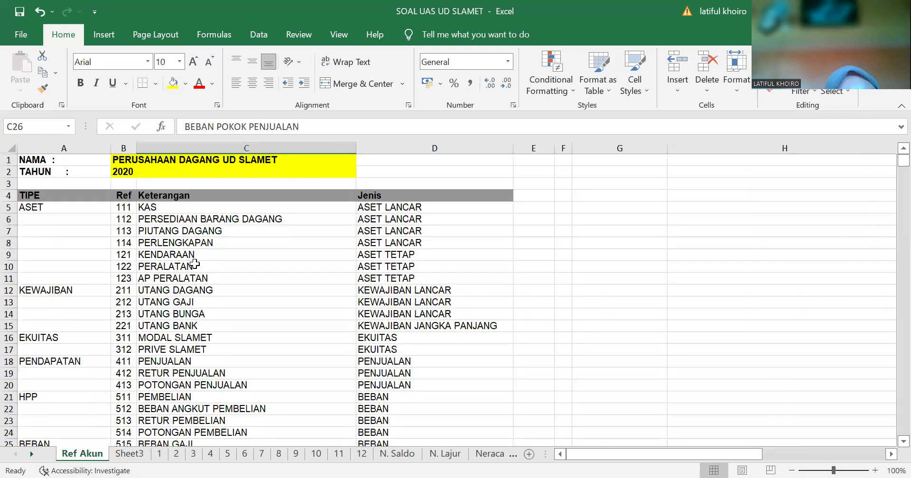
scroll(195, 264, "down", 2)
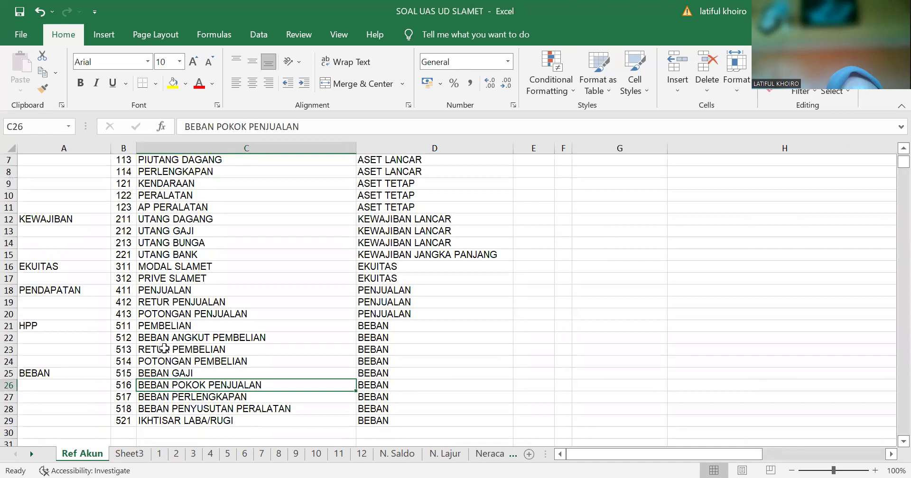
left_click(167, 303)
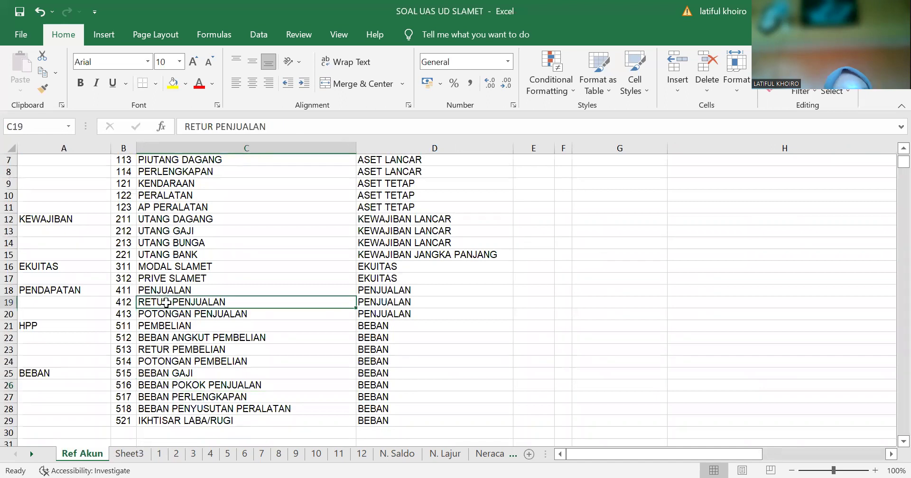
left_click(160, 455)
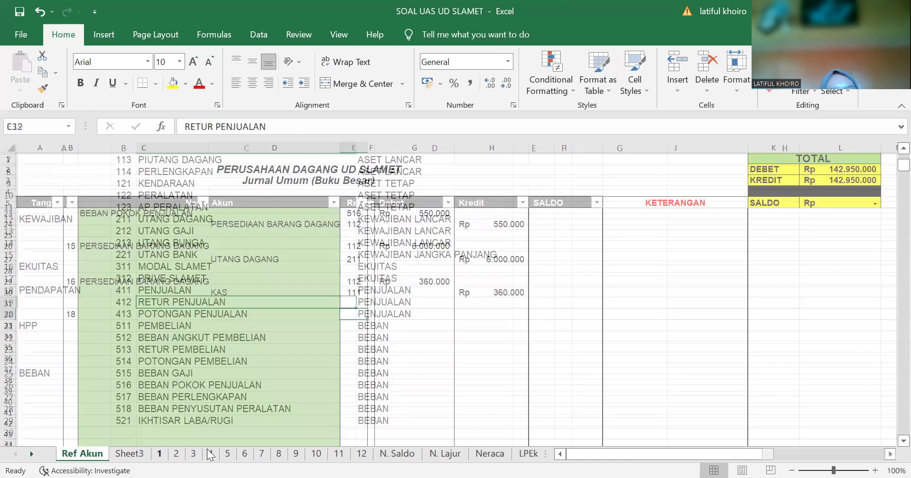
type("412")
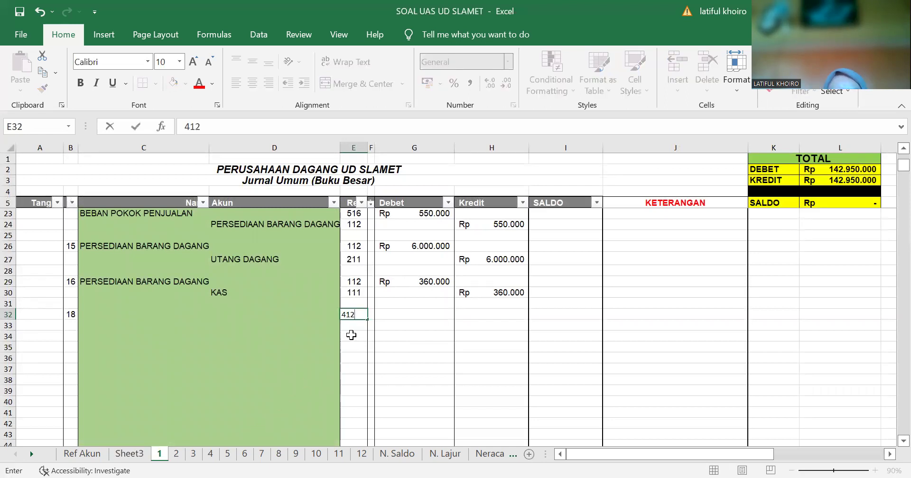
key("Return")
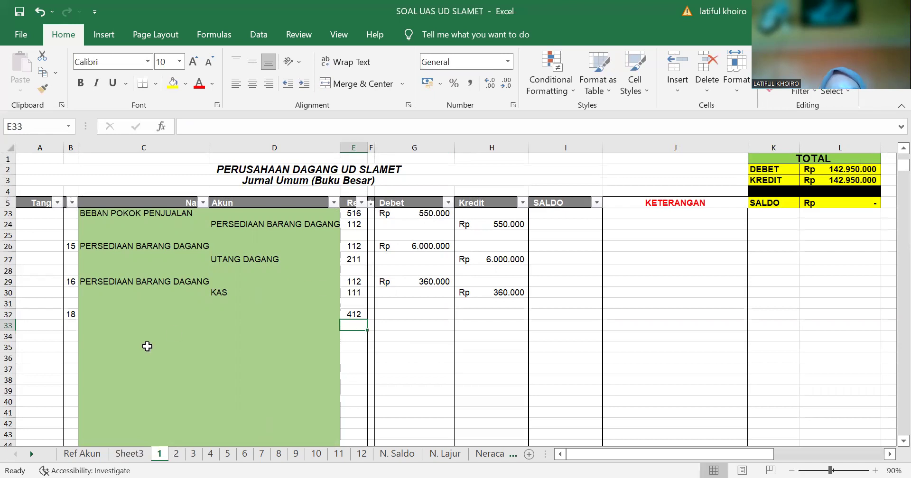
Check the trade receivables code in the Ref Akun sheet and enter 113 in E33 of sheet 1.
left_click(106, 453)
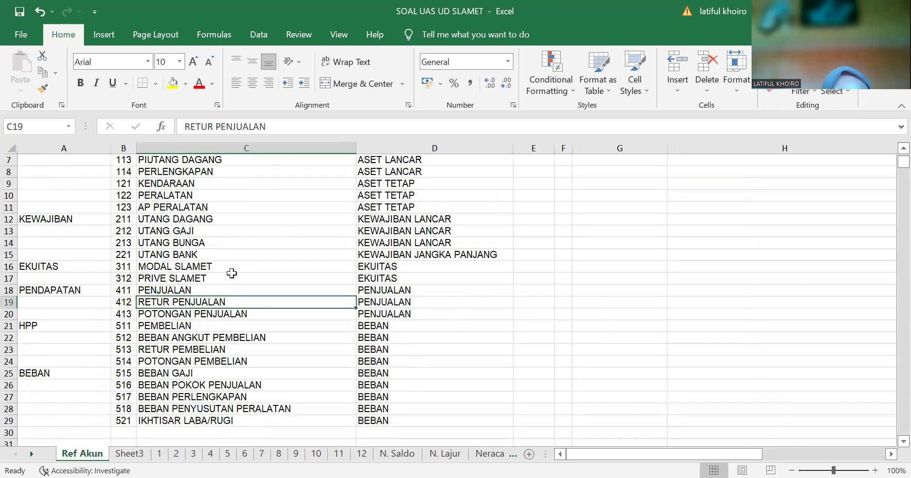
left_click(166, 456)
type("113")
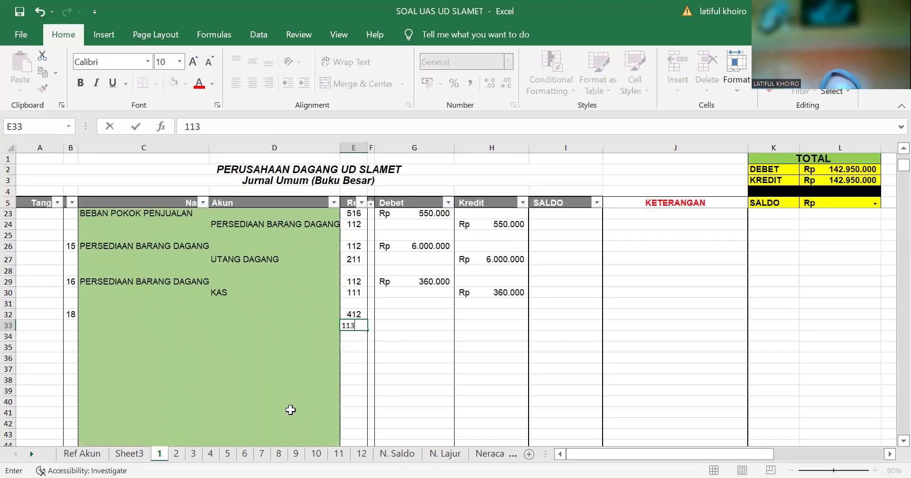
key("Return")
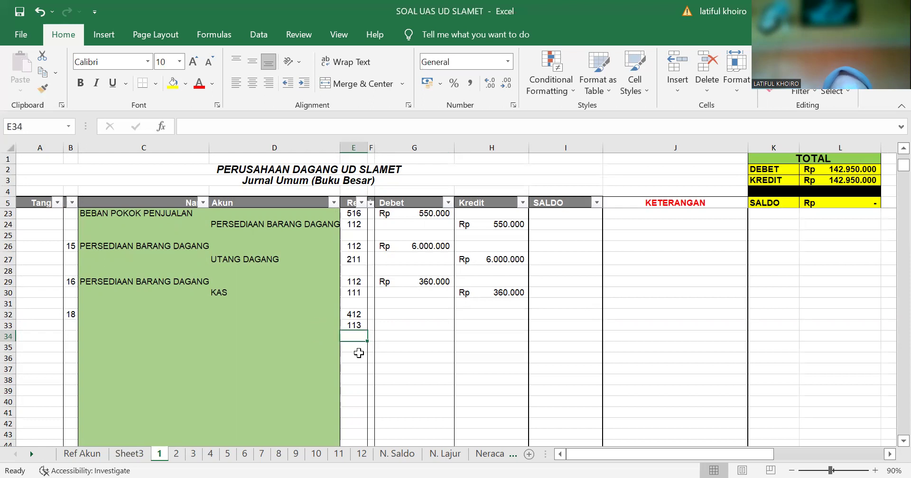
Enter the account reference codes 112 in E34 and 516 in E35 for the day 18 entry.
type("112")
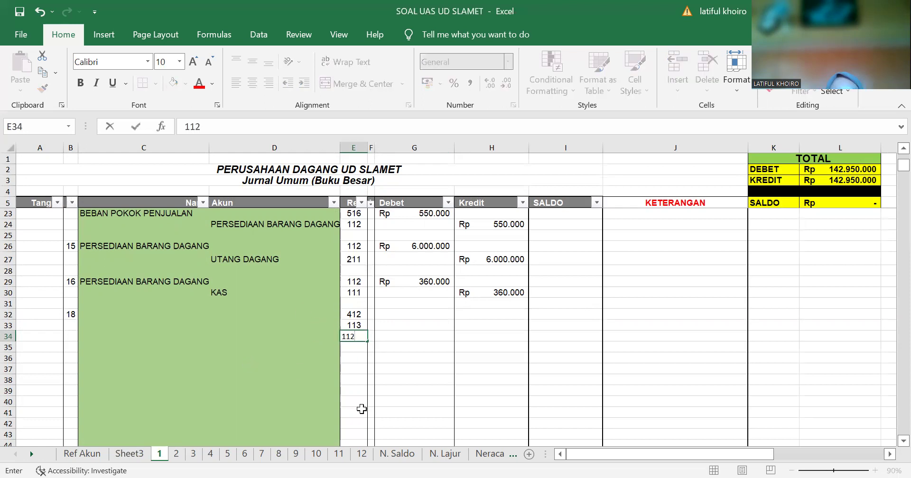
key("Return")
left_click(355, 282)
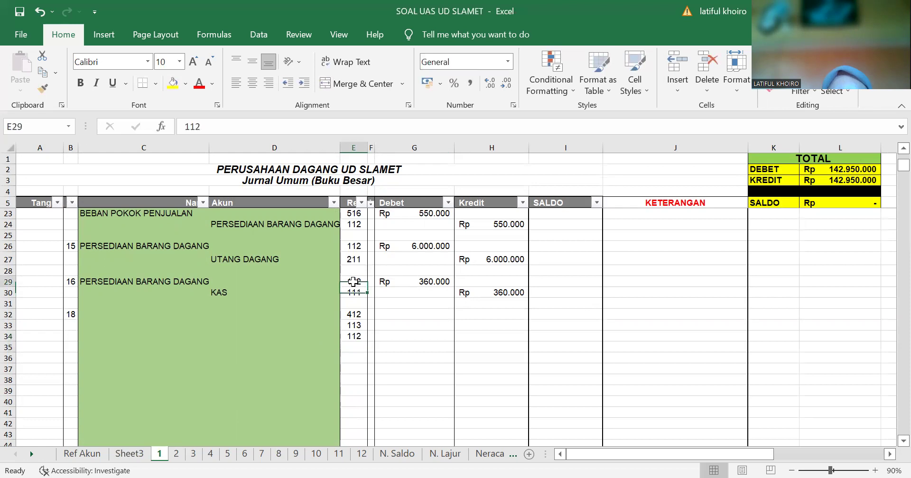
left_click(366, 347)
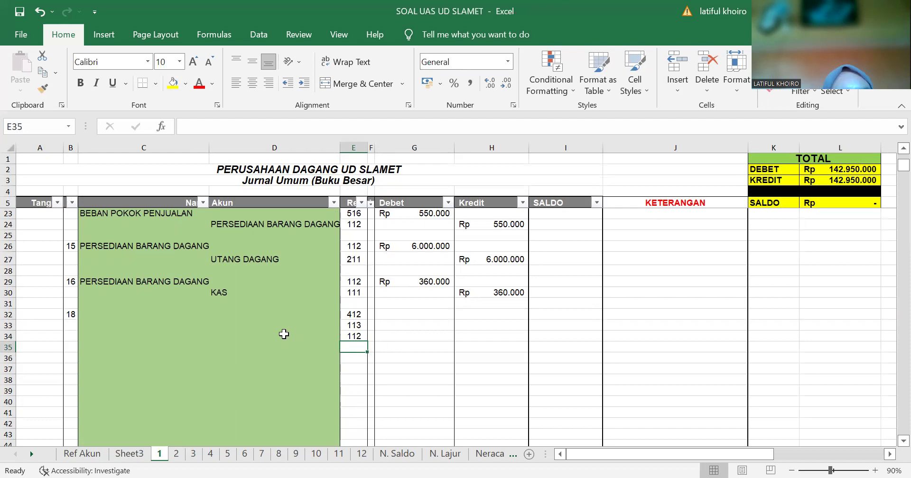
left_click(170, 213)
left_click(359, 348)
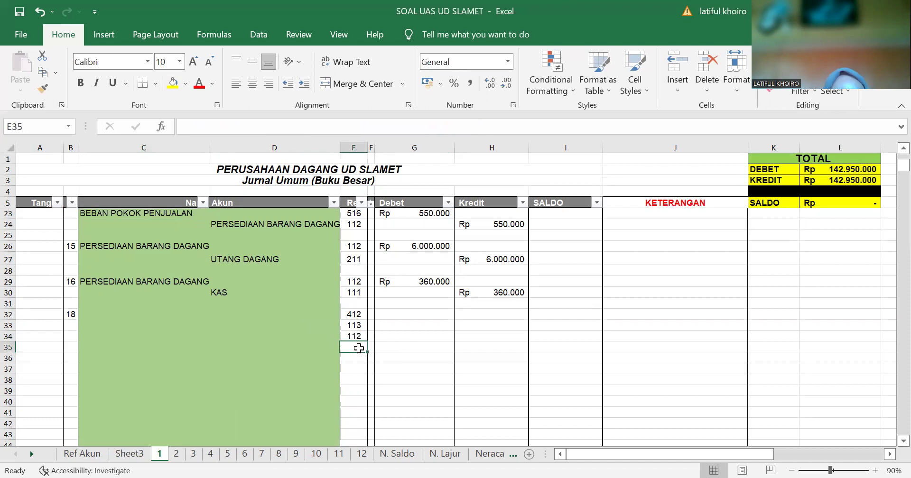
type("516")
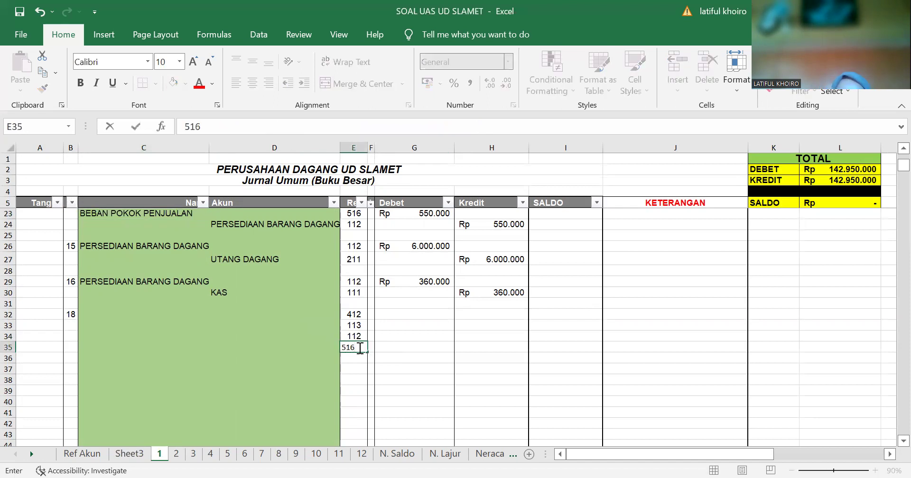
key("Return")
Fill the debit cell G29 down to G32 for its rupiah format and set G32 to 800.000.
left_click(431, 314)
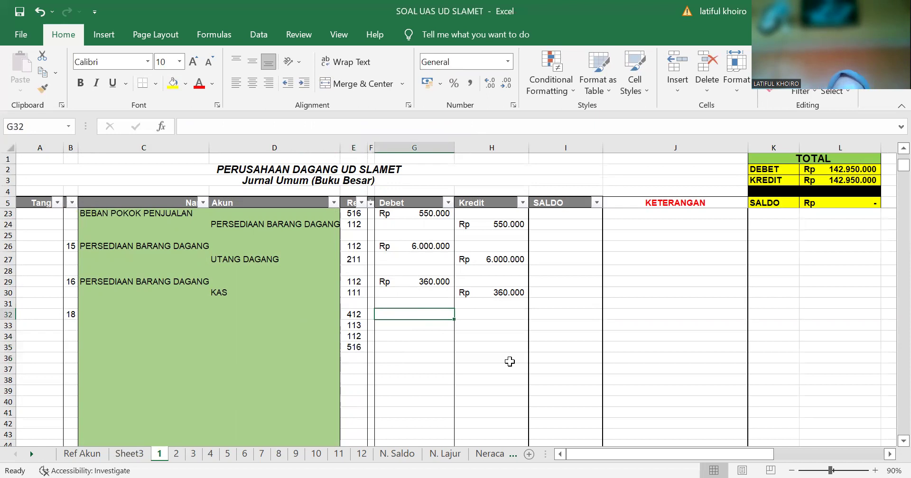
left_click(421, 281)
left_click_drag(454, 286, 451, 317)
left_click(434, 312)
key("BackSpace")
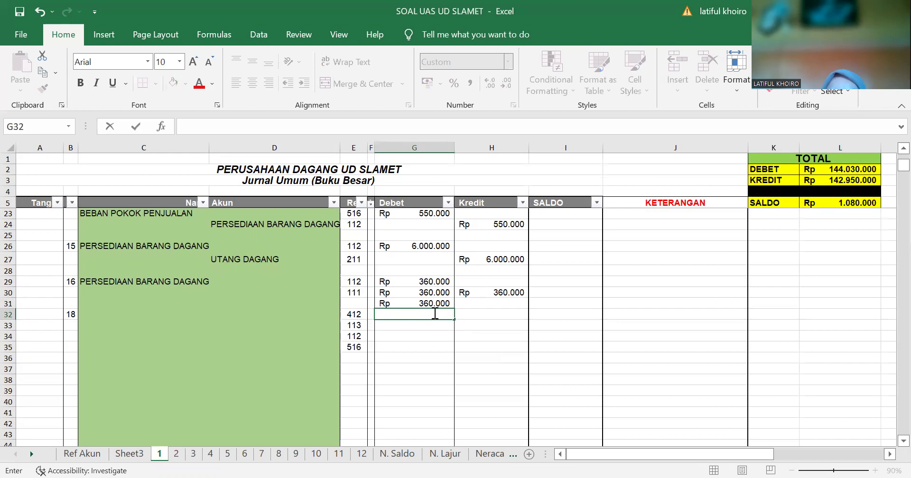
type("80")
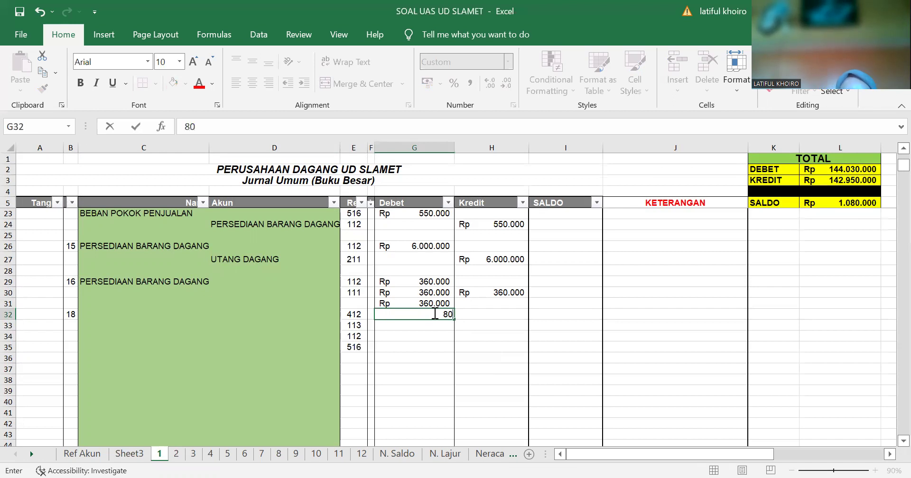
type("0.000")
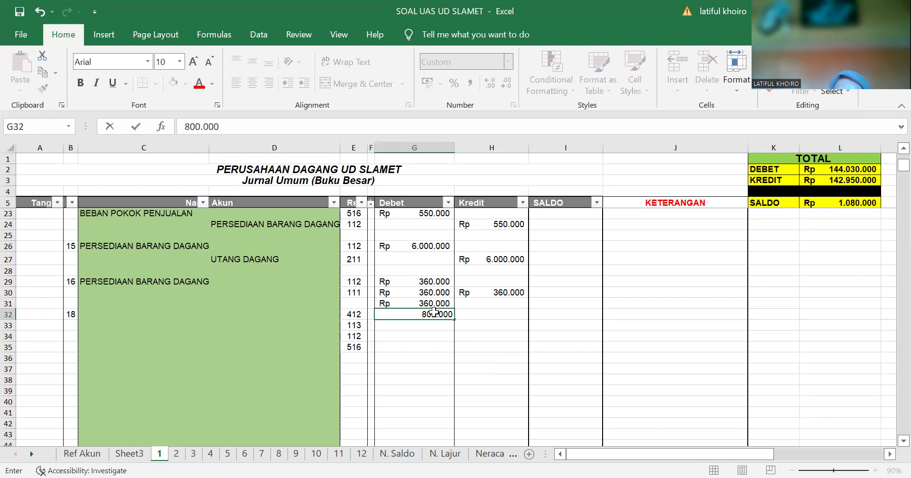
key("Return")
Clear the surplus filled debit amounts from cells G31 and G30.
left_click(434, 304)
key("BackSpace")
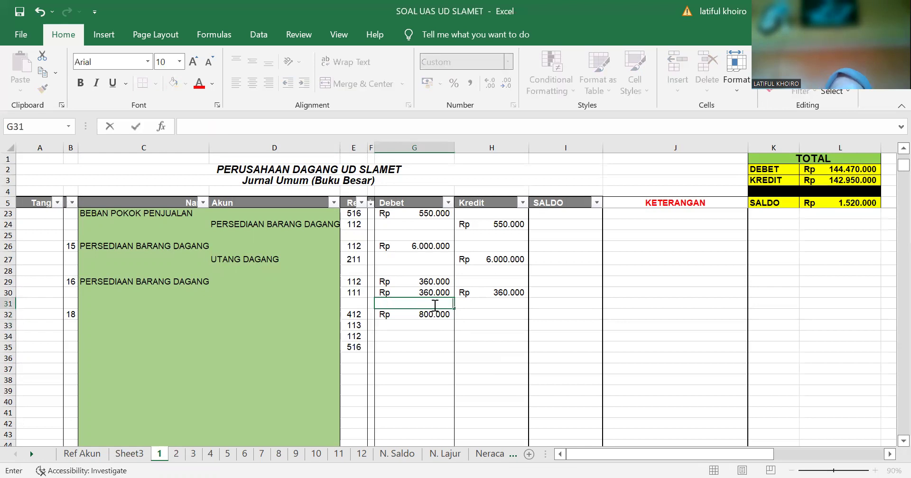
left_click(426, 292)
key("Delete")
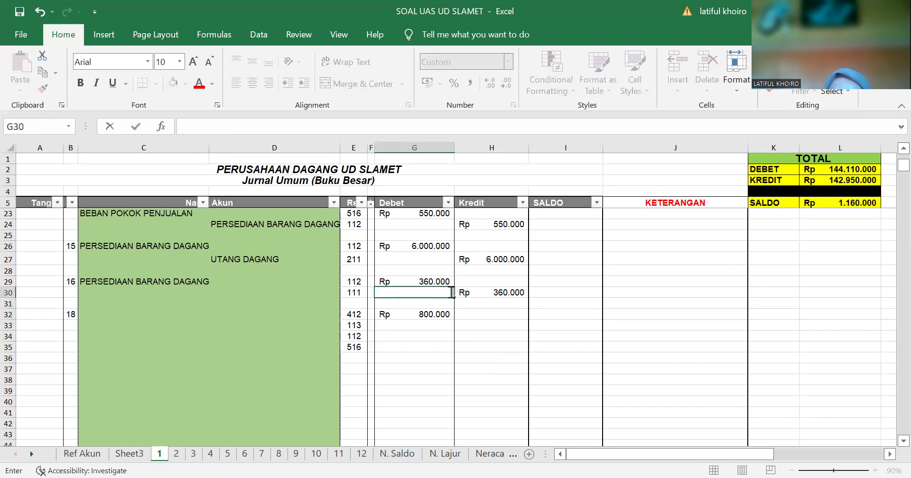
Fill the credit cell H30 down to H33 for its rupiah format and set H33 to 800.000.
left_click(472, 293)
left_click_drag(528, 298, 528, 328)
left_click(513, 322)
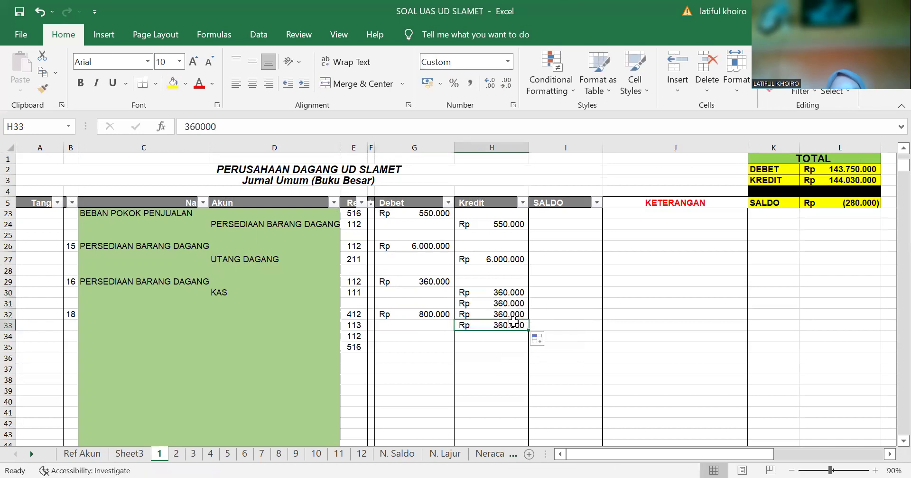
type("800.000")
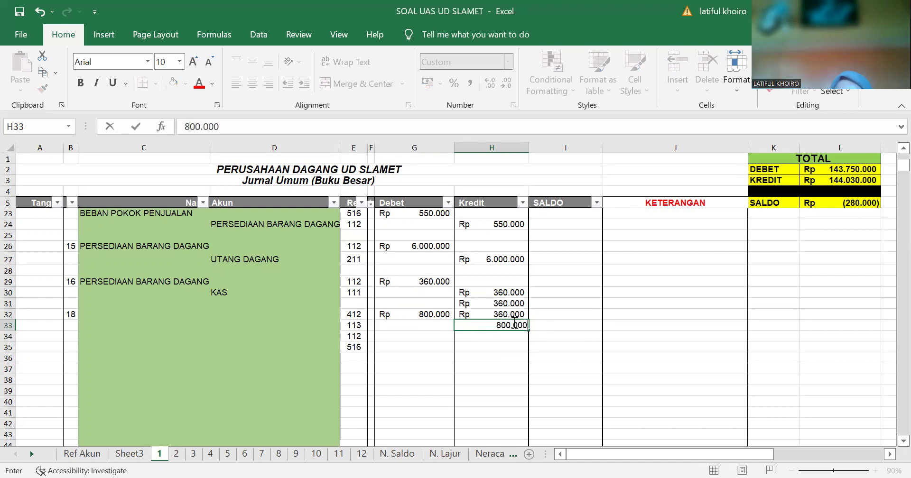
key("Return")
Clear the surplus filled credit amounts from cells H31 and H32.
left_click(498, 311)
mouse_move(498, 312)
left_mouse_down()
mouse_move(491, 293)
mouse_move(496, 301)
left_mouse_up()
key("Delete")
Try to fill the debit account-name column down from C31 to C36.
left_click_drag(319, 336, 223, 312)
left_click(169, 313)
left_click(166, 303)
left_click_drag(207, 307, 211, 349)
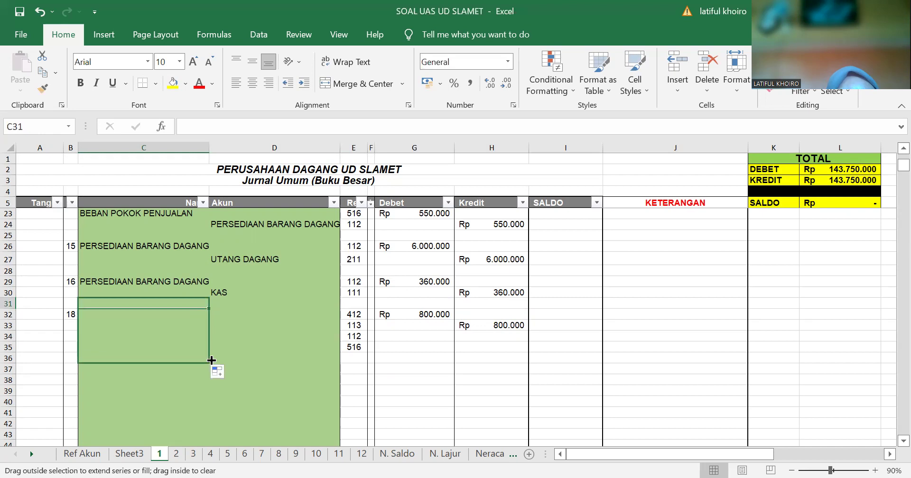
left_click(257, 347)
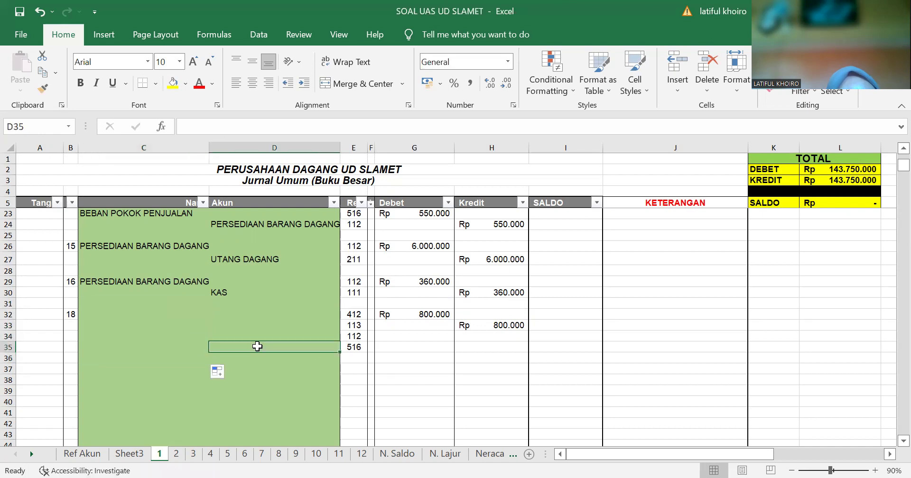
Fill the account-name formulas in C29 and D30 down through row 37.
left_click(186, 281)
left_click_drag(207, 287, 211, 370)
left_click(269, 334)
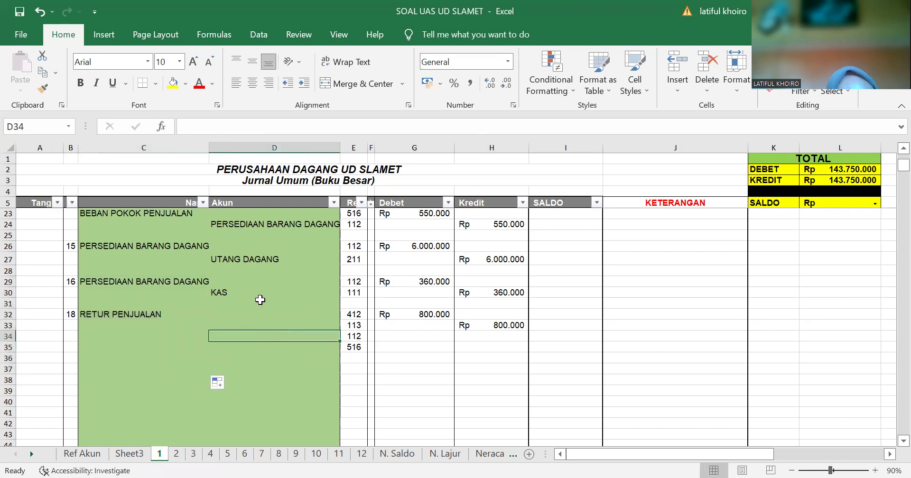
left_click(278, 291)
left_click_drag(337, 297, 332, 381)
left_click(316, 394)
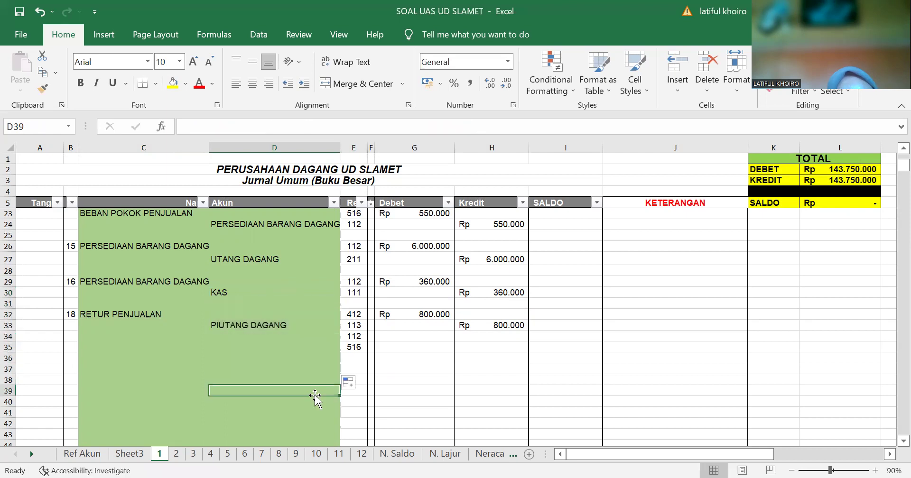
Fill the debit cell G32 down to G34 for its rupiah format and set G34 to 480.000.
left_click(394, 337)
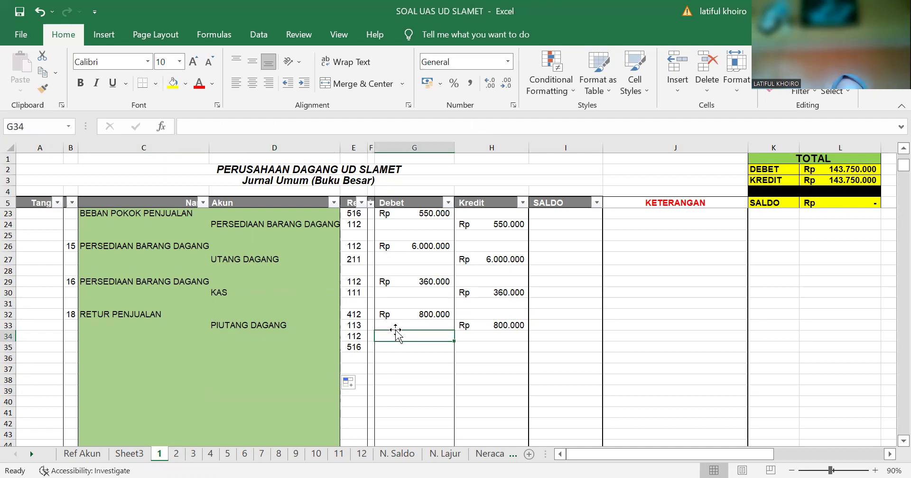
left_click(436, 316)
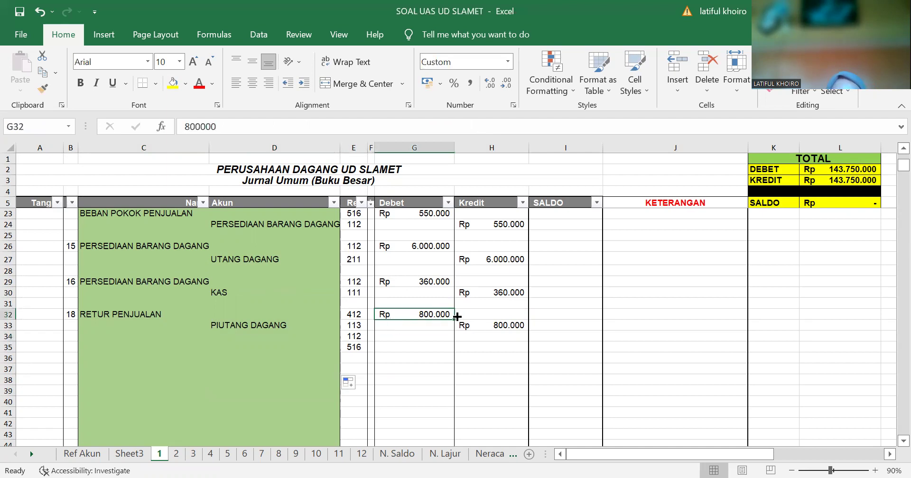
left_click_drag(453, 319, 449, 343)
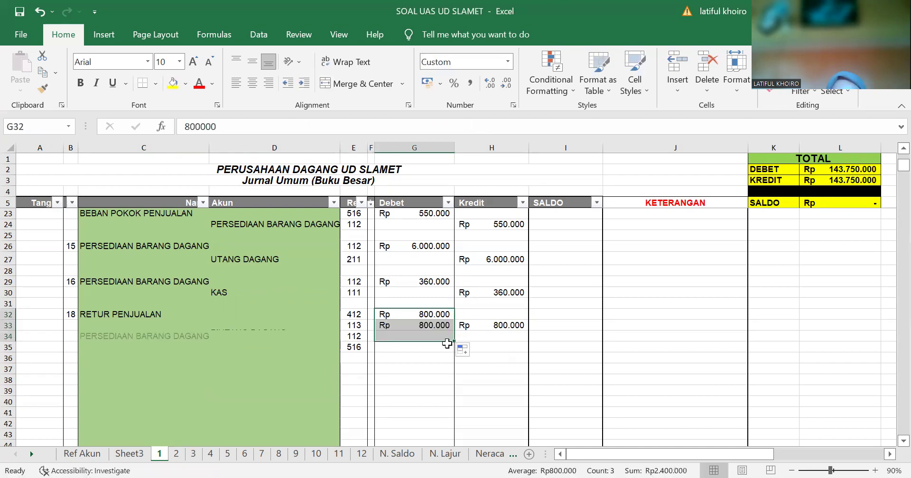
left_click(434, 334)
key("BackSpace")
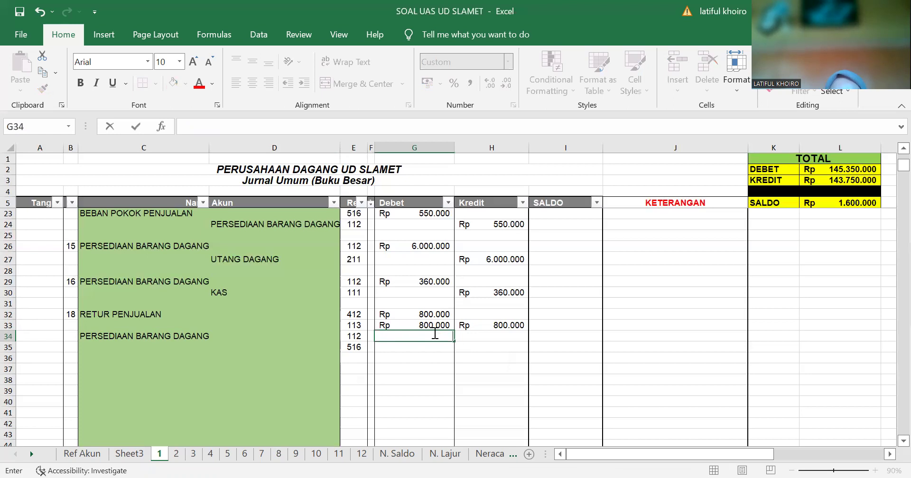
type("480.000")
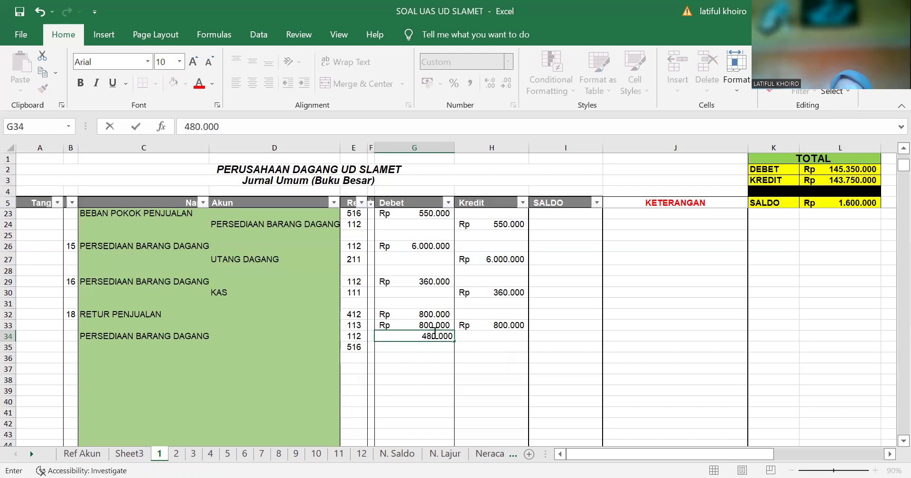
key("Return")
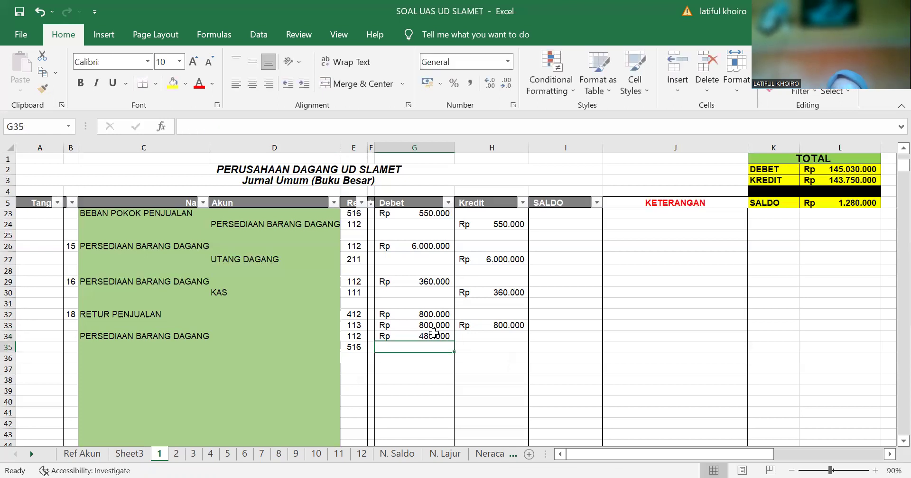
Clear the surplus filled debit amount from G33, in the trade receivables row.
left_click(437, 326)
key("BackSpace")
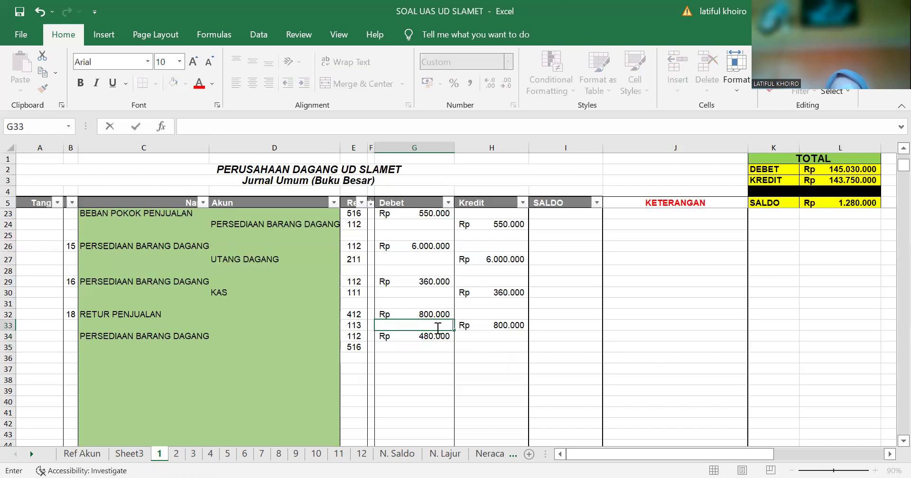
left_click(489, 330)
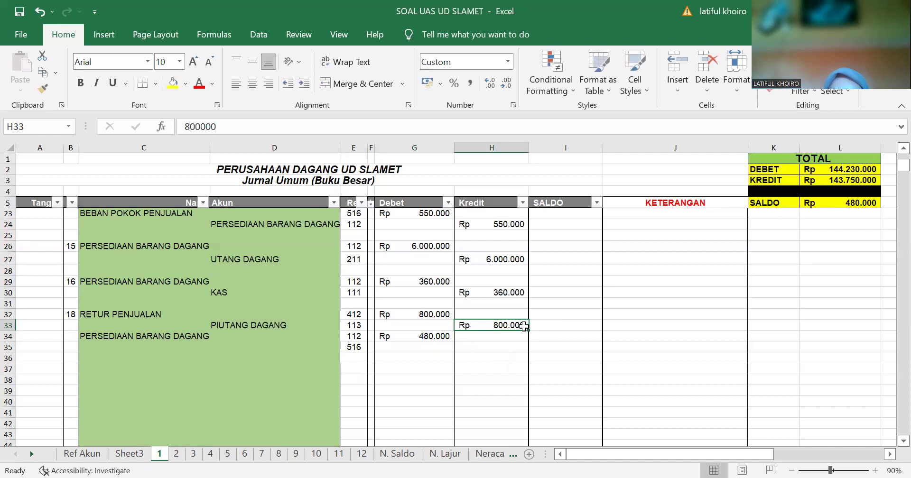
Fill the credit cell H33 down to H35 for its rupiah format and set H35 to 480.000.
left_click_drag(523, 327, 527, 350)
left_click(516, 346)
key("BackSpace")
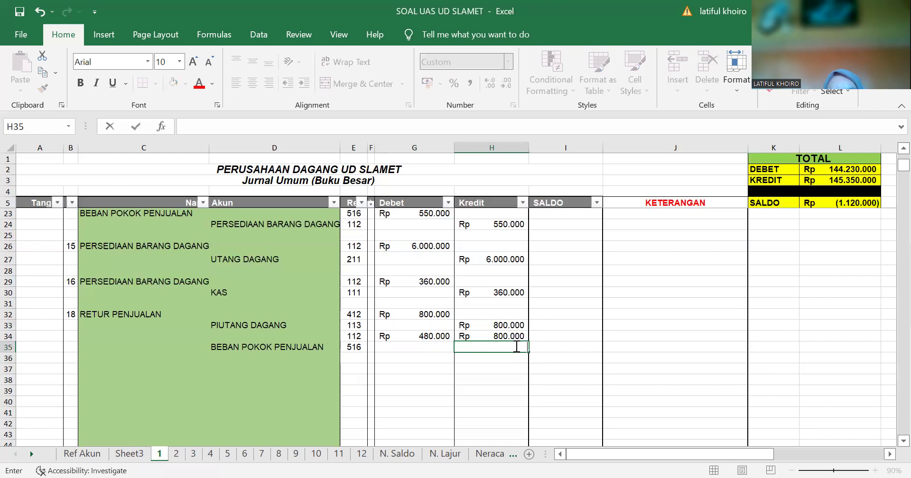
type("48")
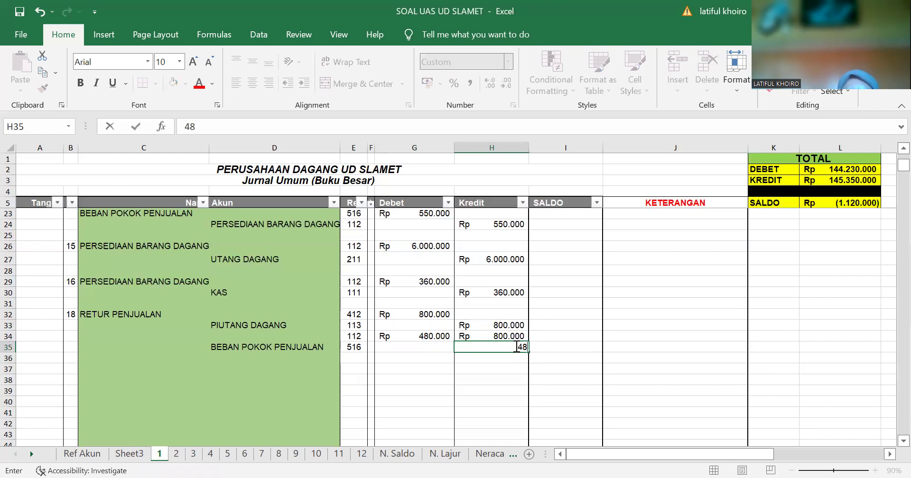
type("0.000")
key("Return")
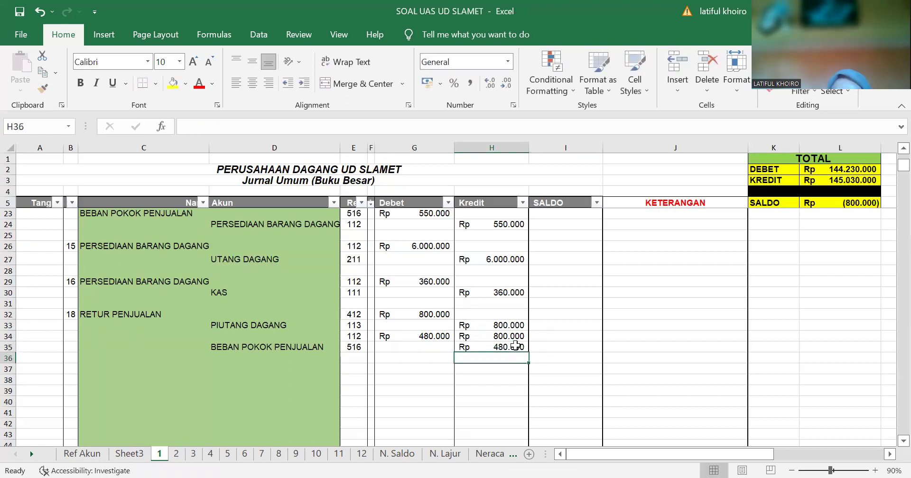
Clear the surplus filled credit amount from H34, in the merchandise inventory row.
left_click(507, 337)
key("Delete")
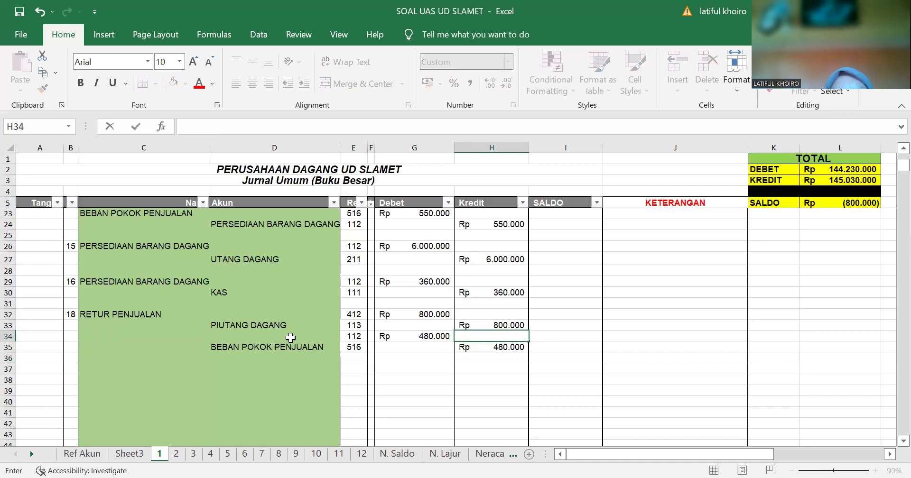
left_click(276, 337)
left_click(169, 378)
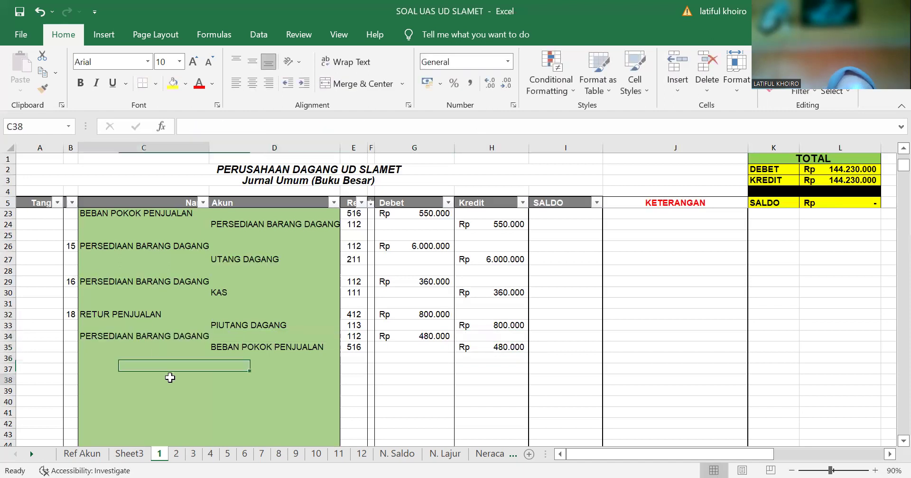
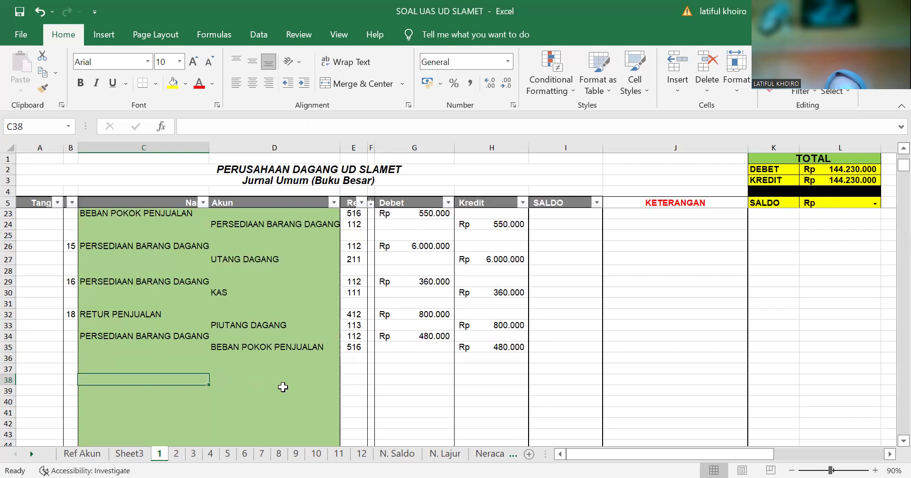
Check the next transaction in the Sheet3 list and enter its date, 24, in B37 of journal sheet 1.
left_click(314, 369)
left_click(74, 369)
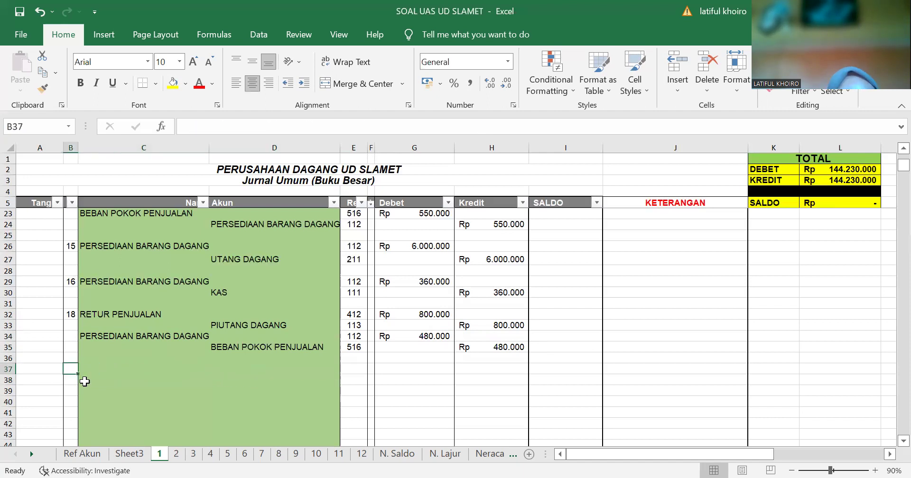
left_click(130, 454)
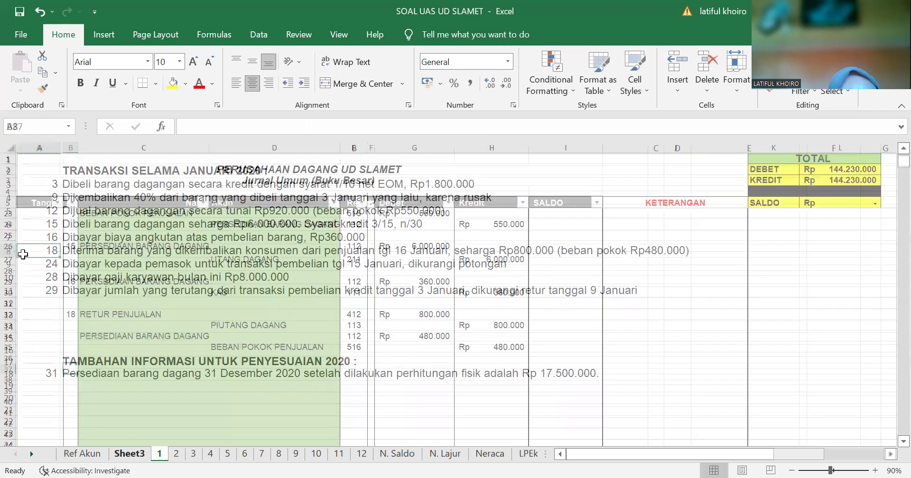
left_click(42, 264)
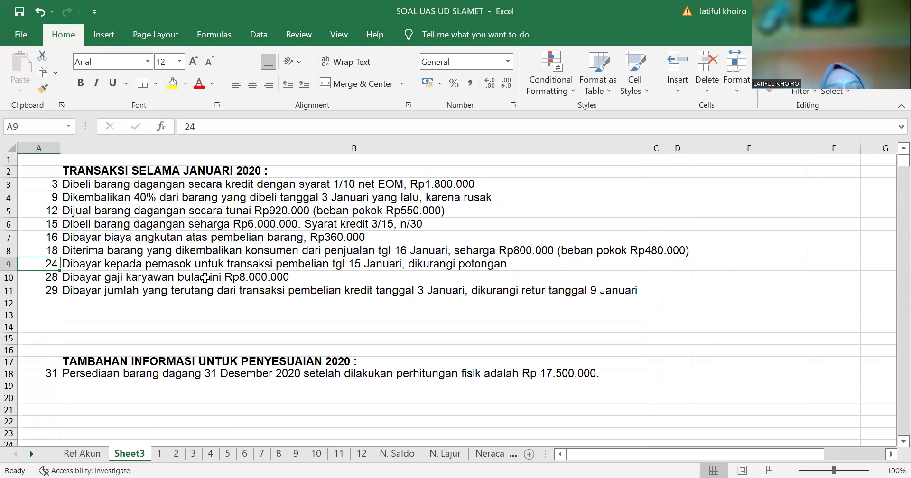
left_click(160, 454)
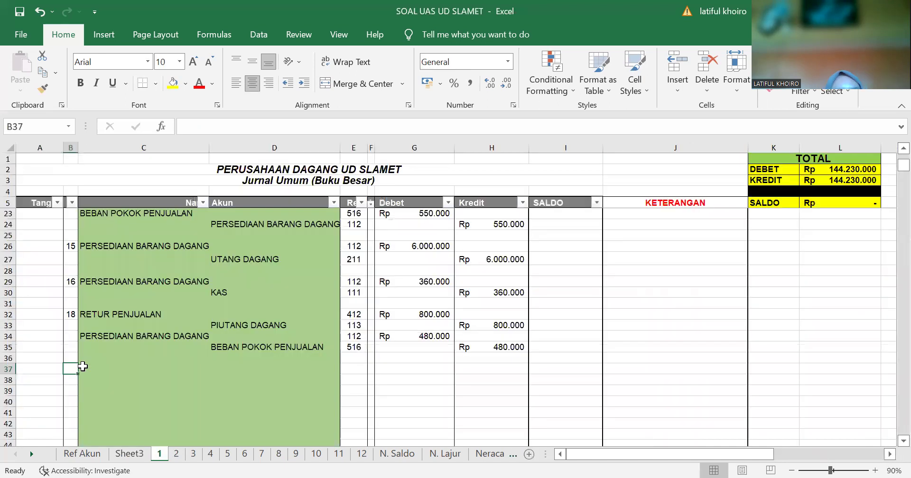
type("2")
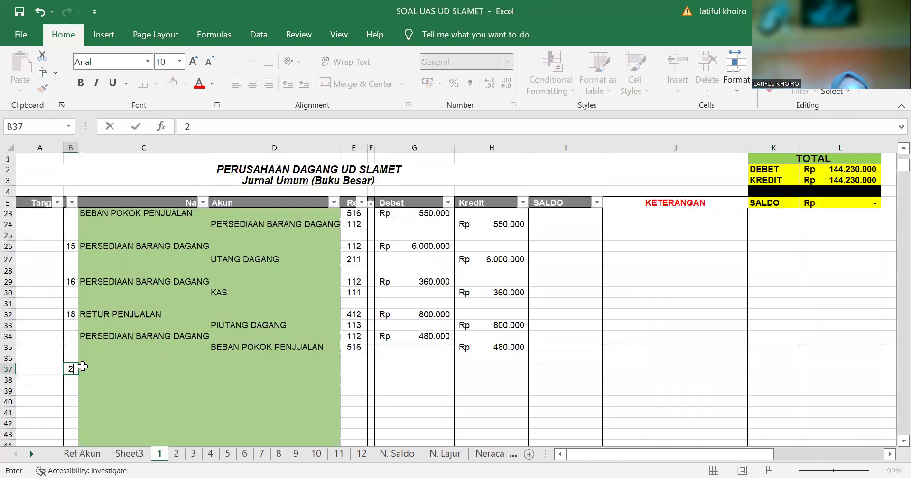
type("4")
Look up the UTANG DAGANG code in Ref Akun and enter 211 as the account reference in E37 of sheet 1.
left_click(363, 370)
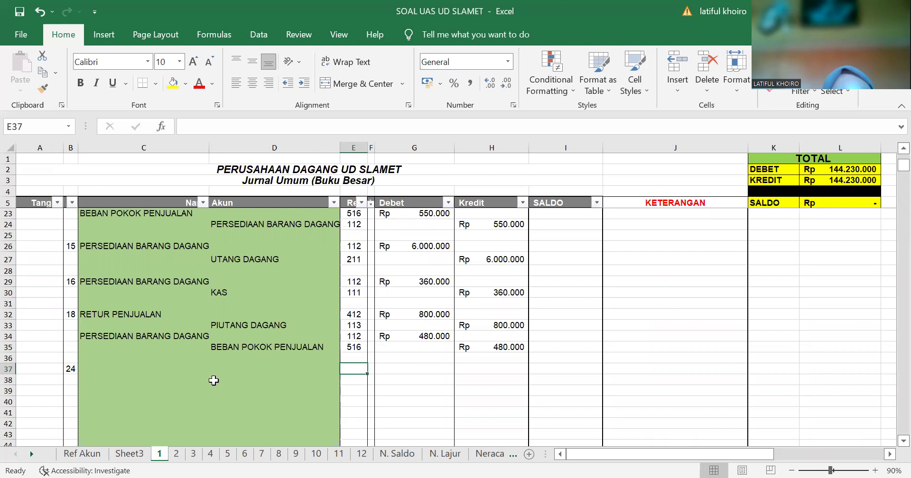
left_click(82, 455)
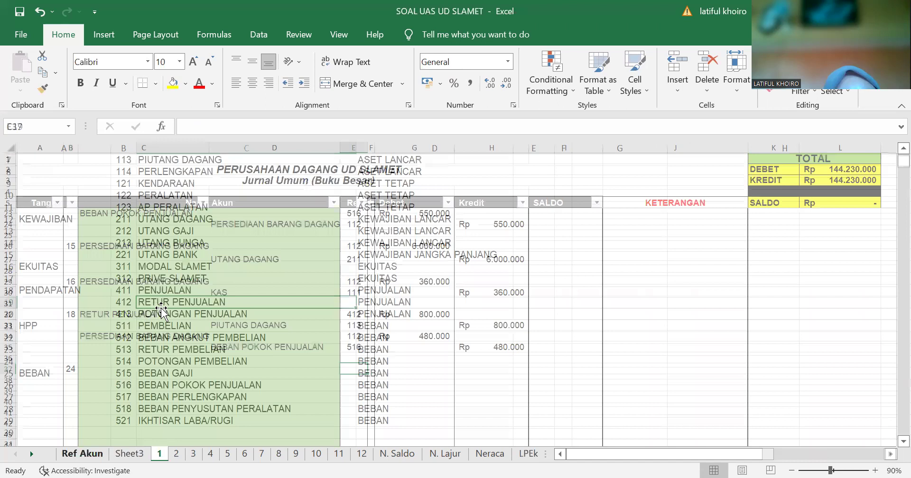
scroll(189, 328, "up", 2)
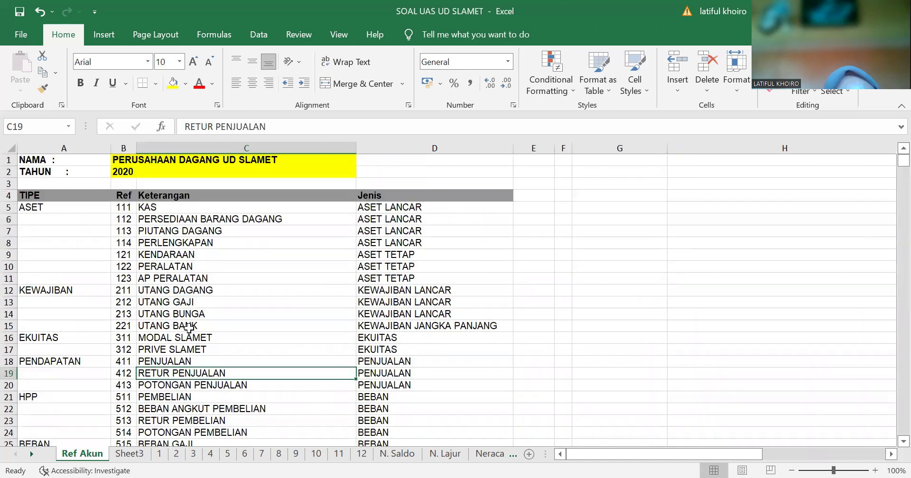
left_click(179, 292)
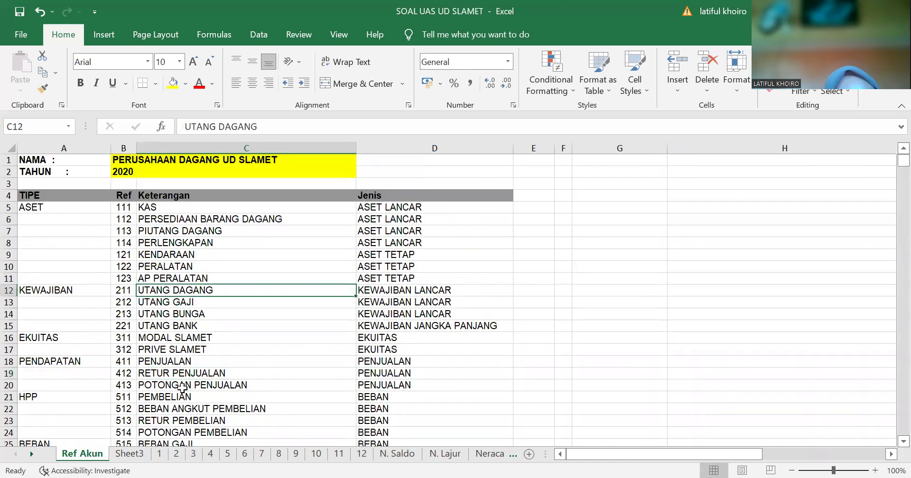
left_click(160, 455)
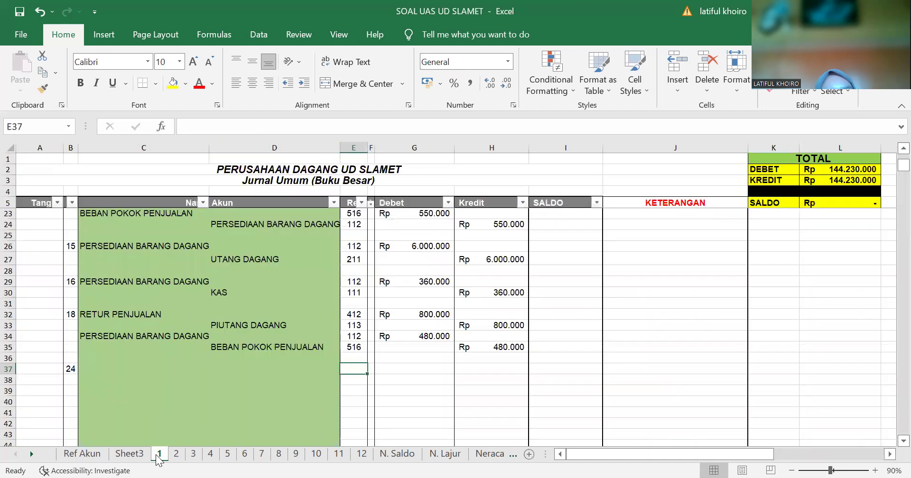
type("211")
key("Return")
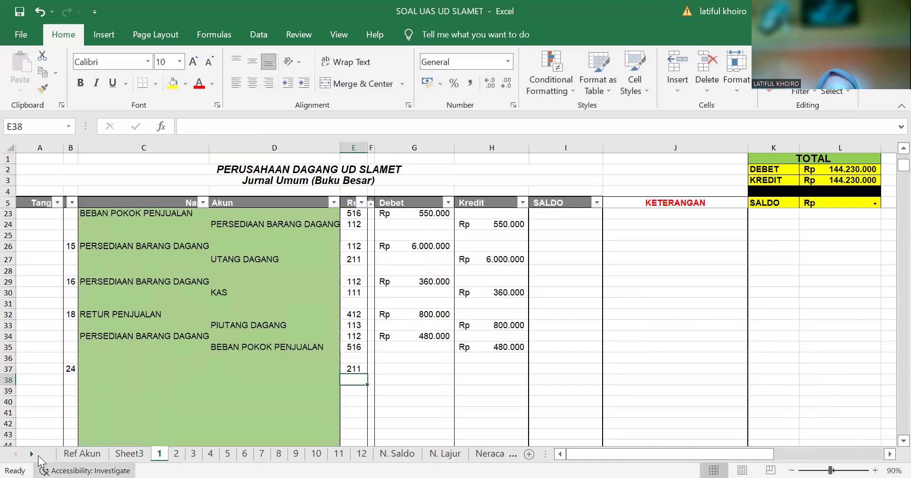
Look up the purchase discount code in Ref Akun, and enter account references 514 in E38 and 111 in E39 of sheet 1.
left_click(88, 455)
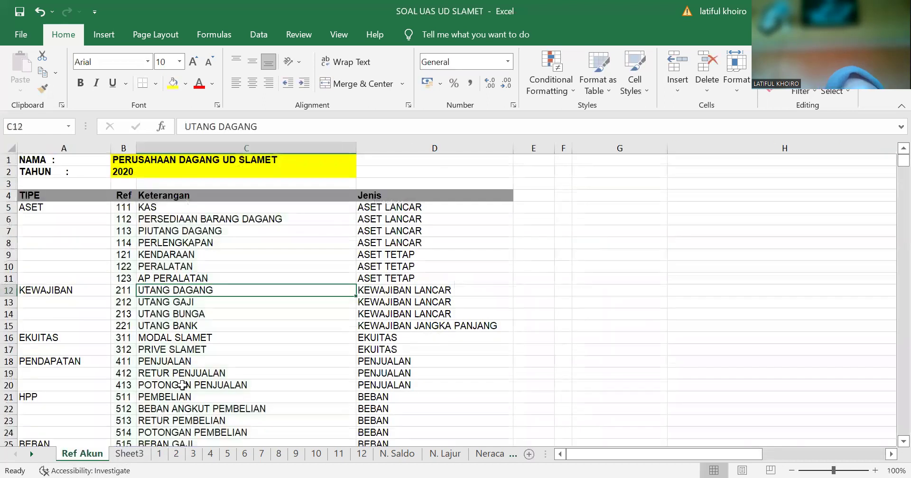
left_click(160, 454)
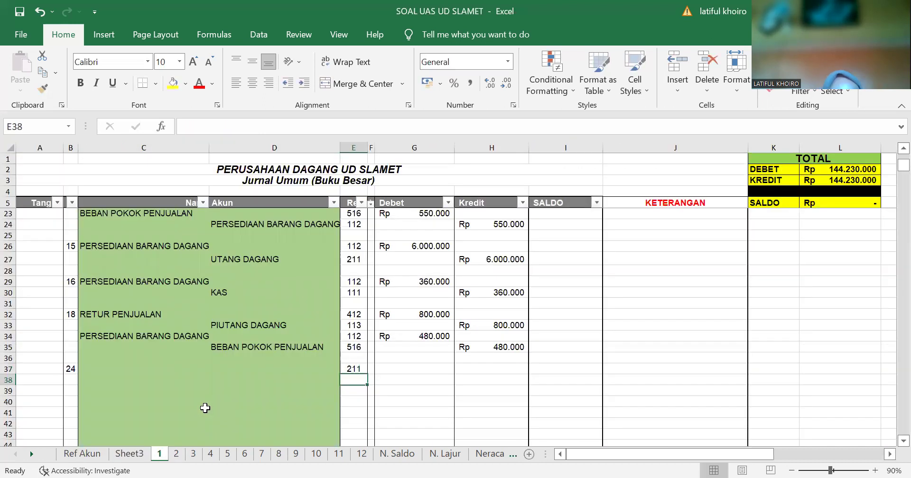
type("514")
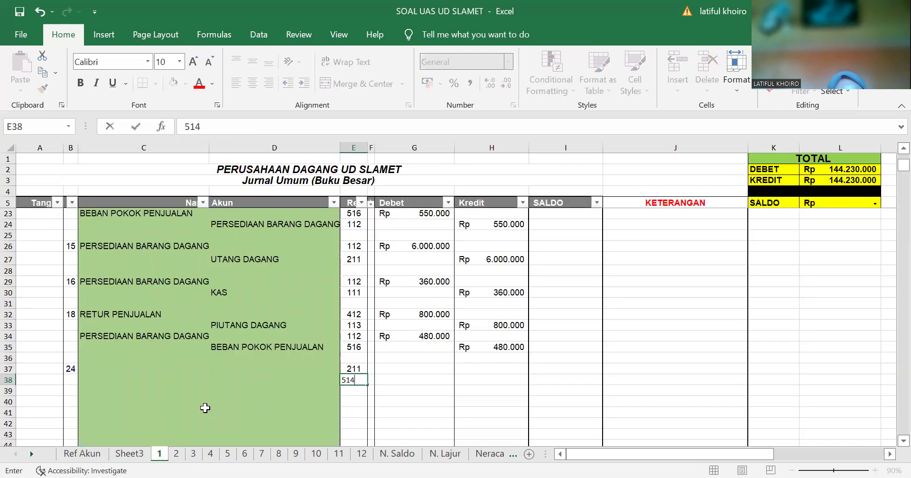
key("Return")
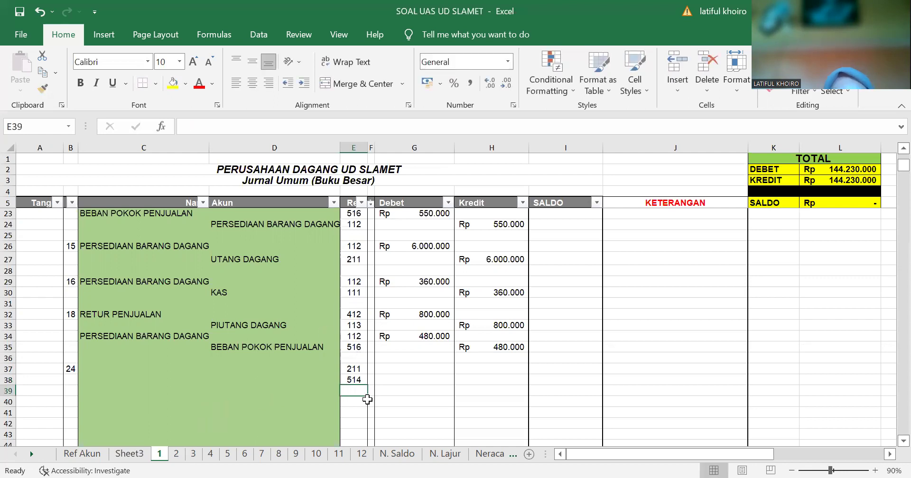
type("111")
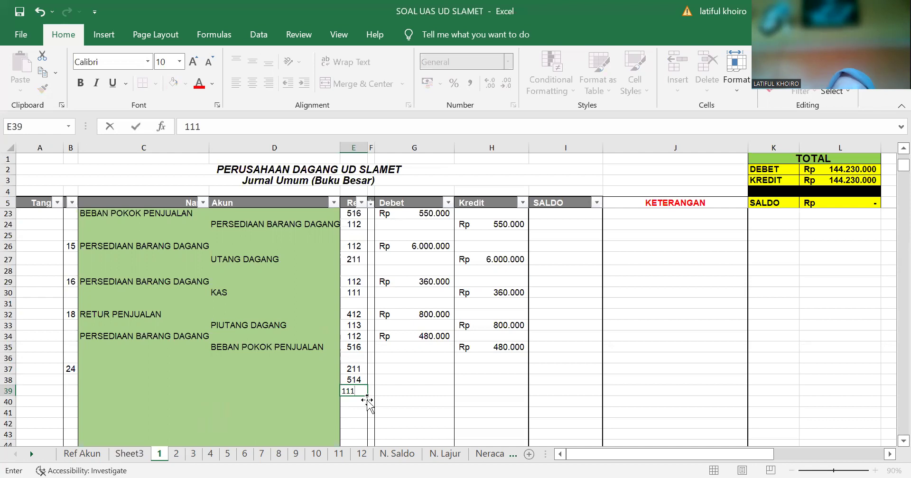
key("Return")
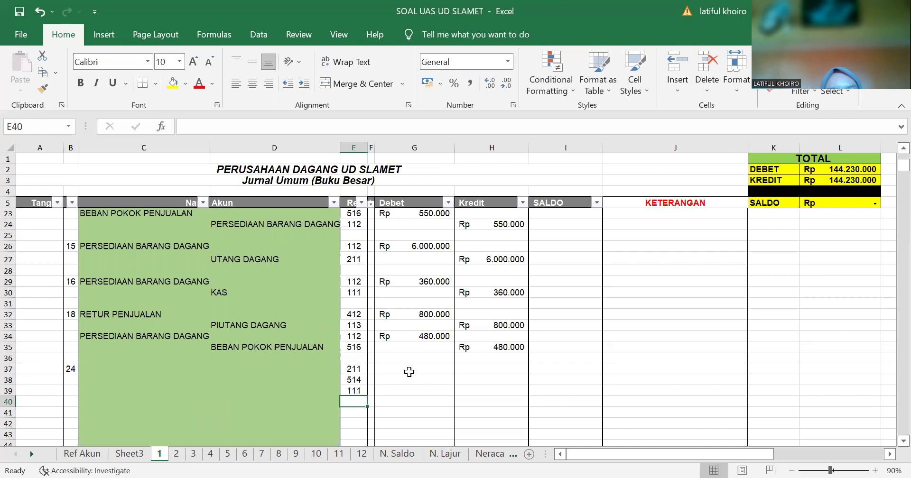
Fill the debit cell G34 down to G37 for its rupiah format and set G37 to 6.000.000.
left_click(409, 370)
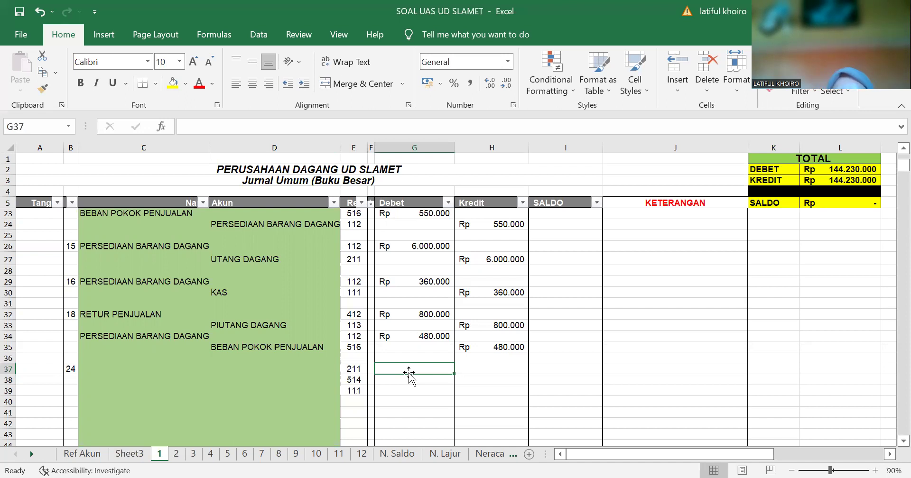
left_click(433, 338)
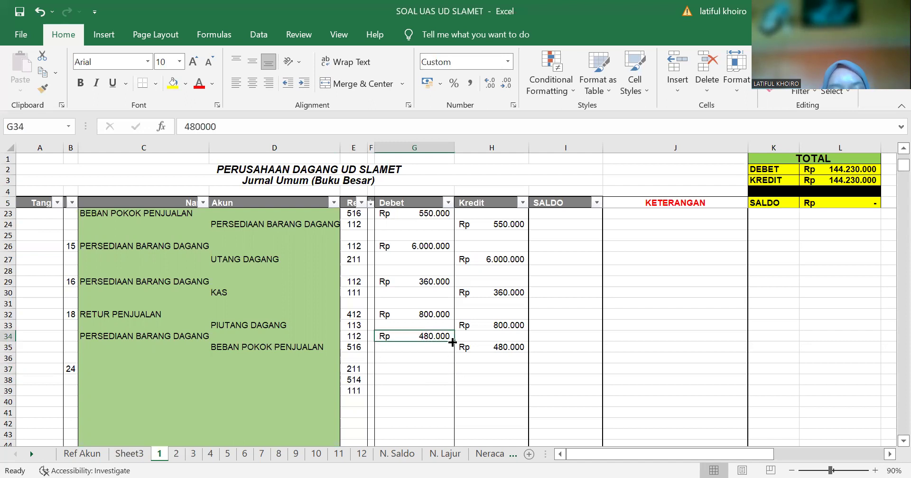
left_click_drag(452, 342, 437, 367)
left_click(437, 367)
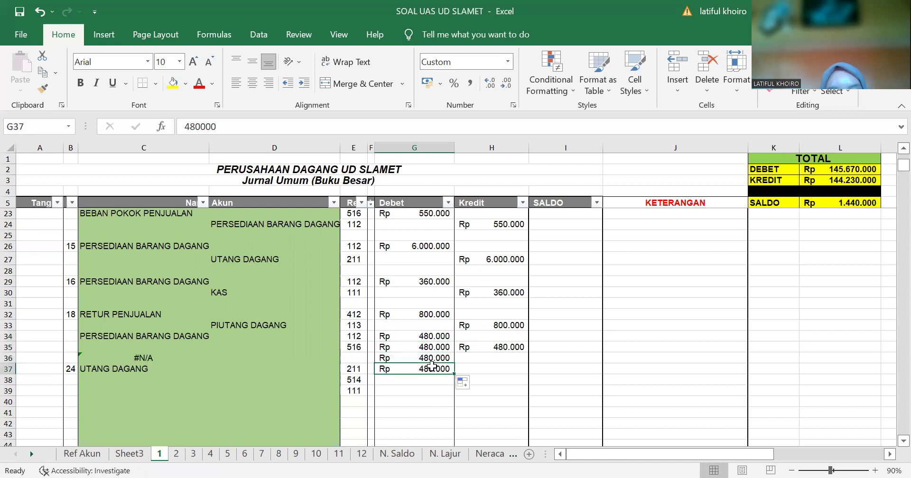
key("BackSpace")
type("6.000.000")
key("Return")
Clear the surplus filled debit amounts from G36 and G35.
left_click(436, 358)
key("BackSpace")
left_click(437, 346)
key("BackSpace")
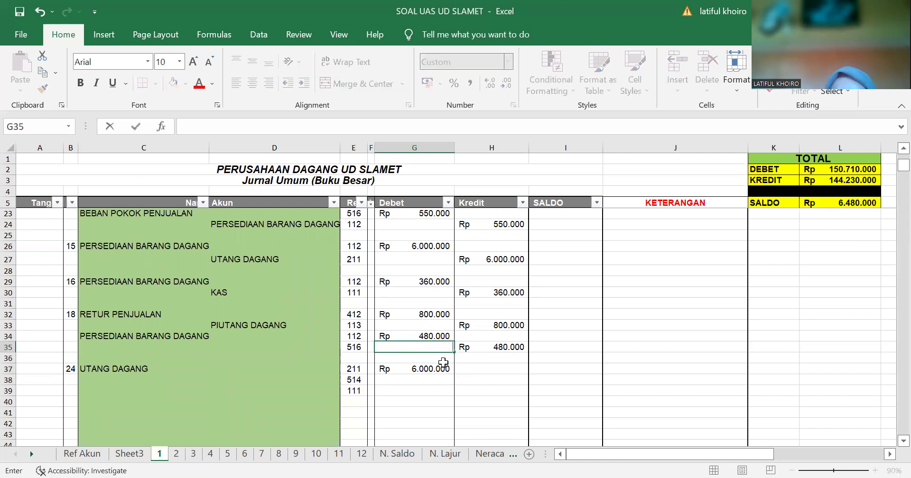
left_click(479, 379)
Fill the credit cell H35 down to H38 for its rupiah format and set H38 to 180.000.
left_click(507, 347)
left_click_drag(528, 352, 525, 382)
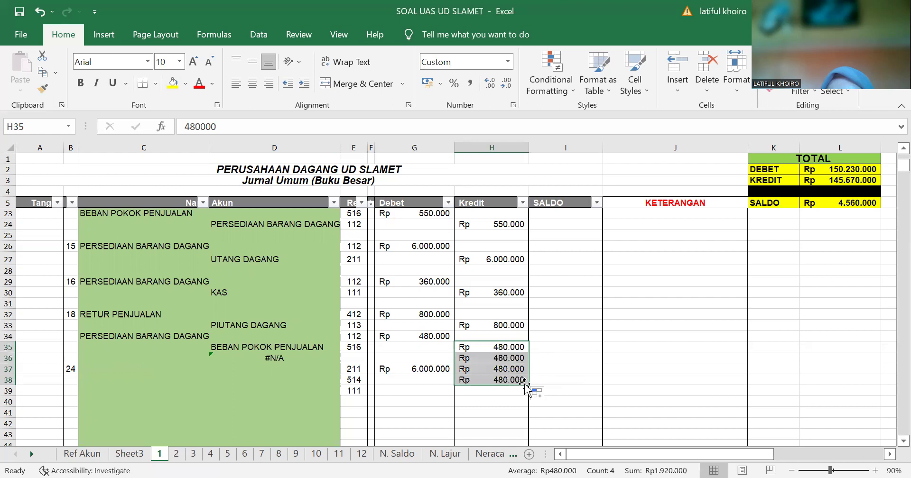
left_click(510, 379)
key("BackSpace")
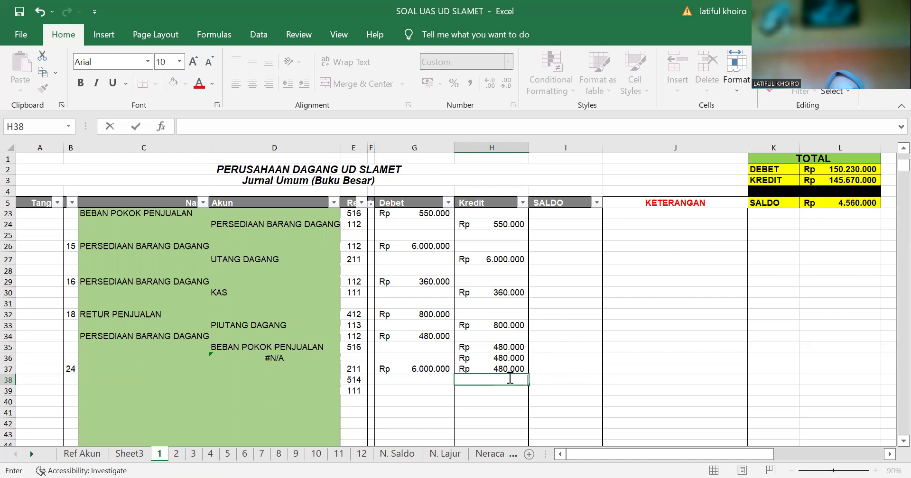
type("80.000")
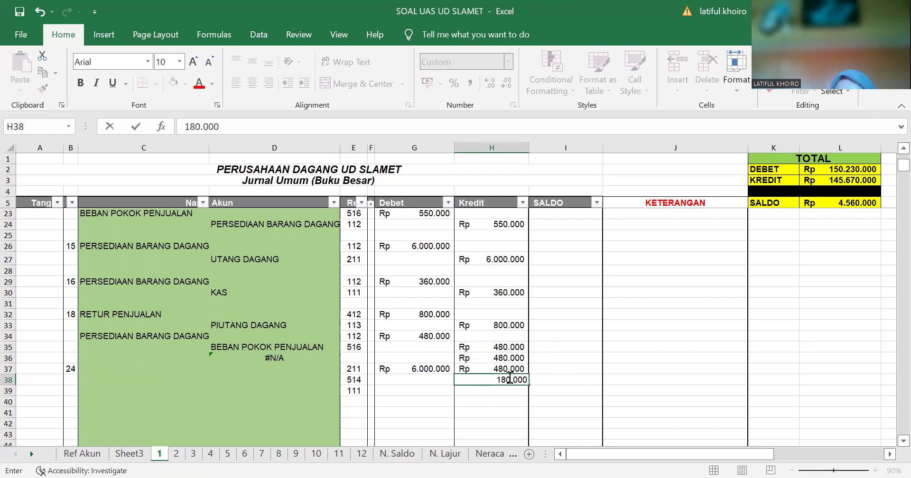
key("Return")
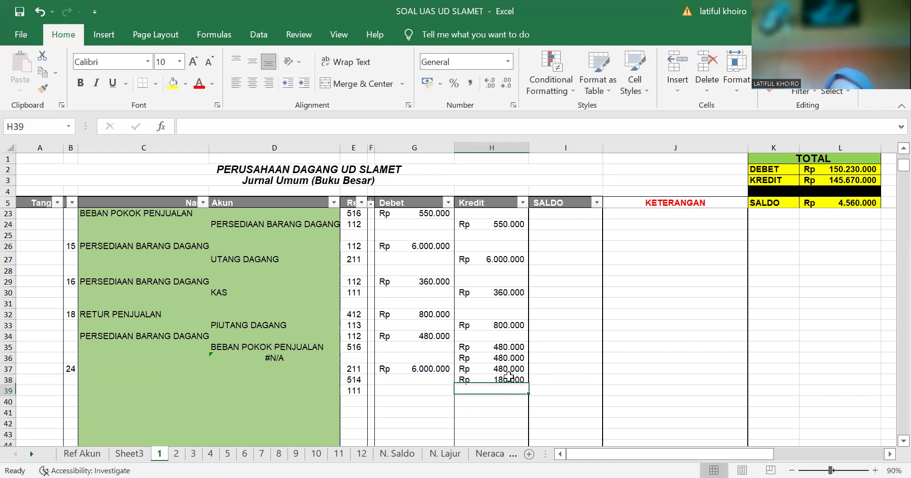
Re-enter 180.000 as the credit amount in H38.
left_click(512, 381)
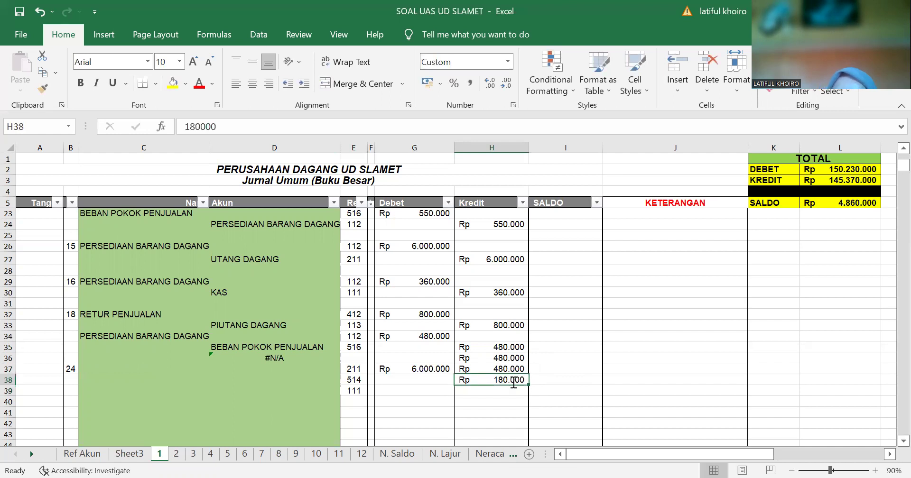
key("BackSpace")
type("180")
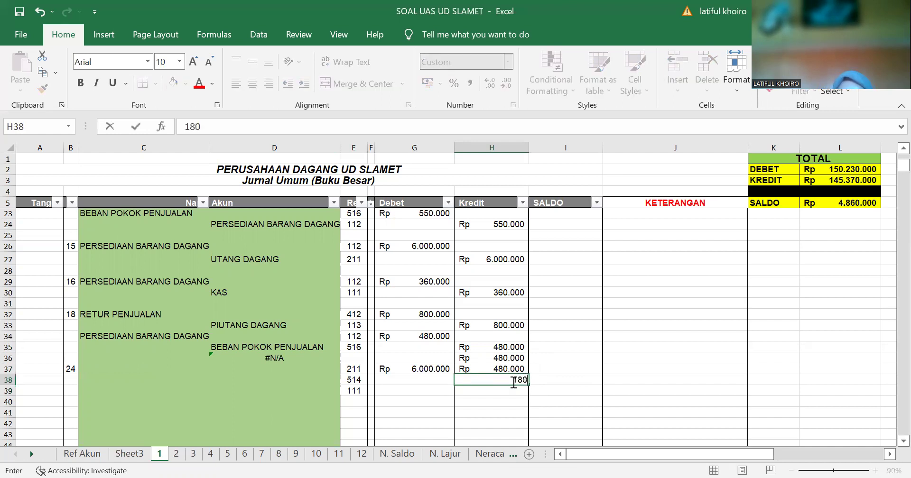
type(".0000")
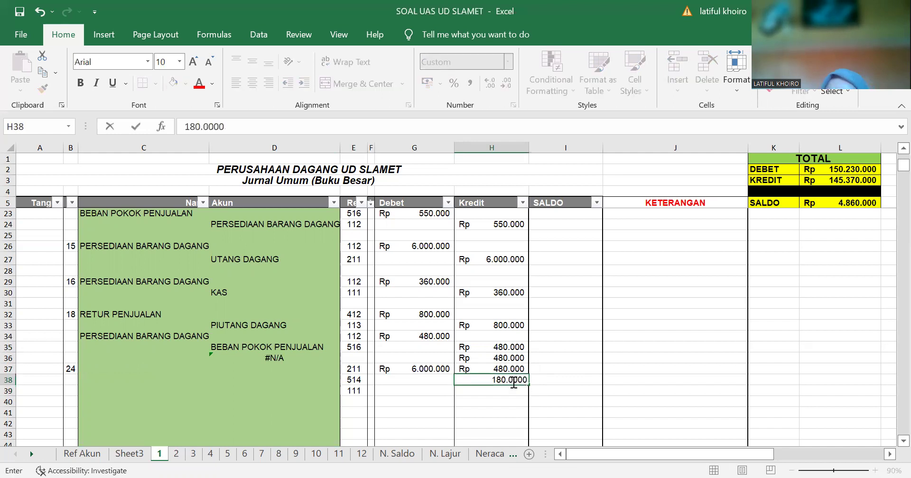
key("BackSpace")
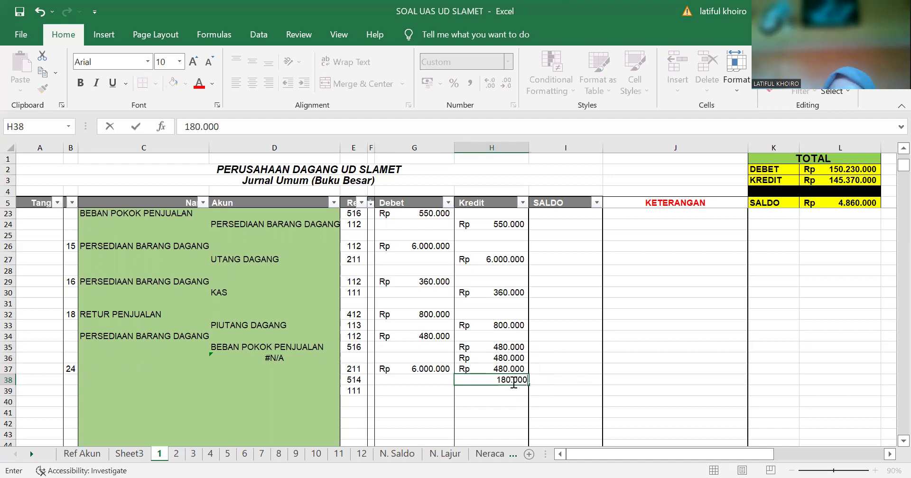
key("Return")
Clear the surplus filled credit amounts from H37 and H36.
left_click(501, 371)
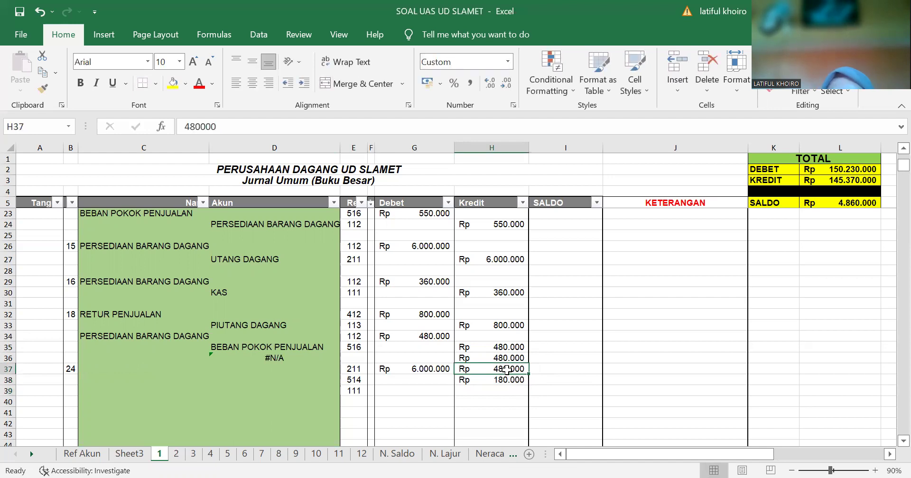
key("BackSpace")
left_click(506, 360)
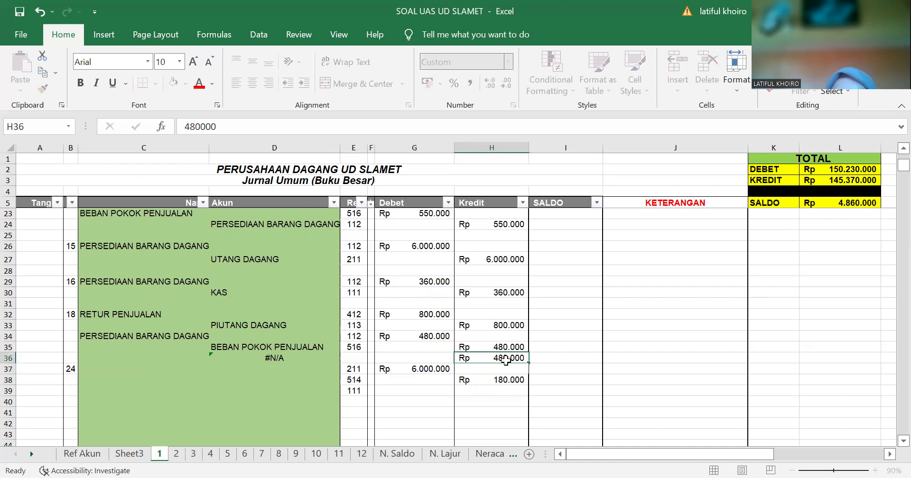
key("Delete")
Fill the credit cell H38 down to H39 for its rupiah format and set H39 to 5.820.000.
left_click(506, 394)
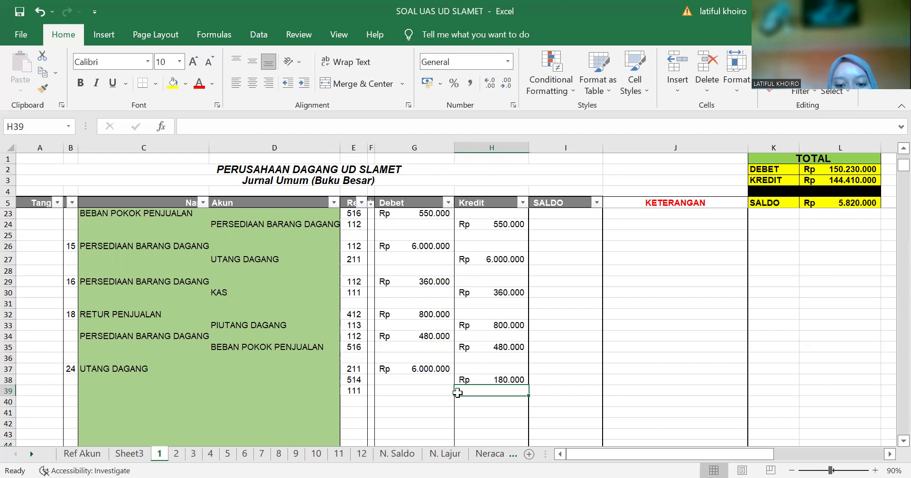
left_click(490, 375)
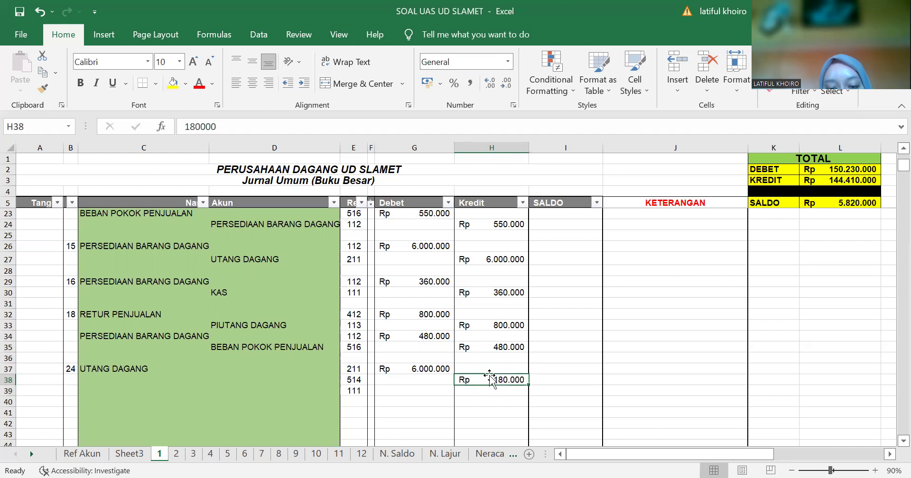
left_click_drag(529, 385, 530, 398)
left_click(516, 392)
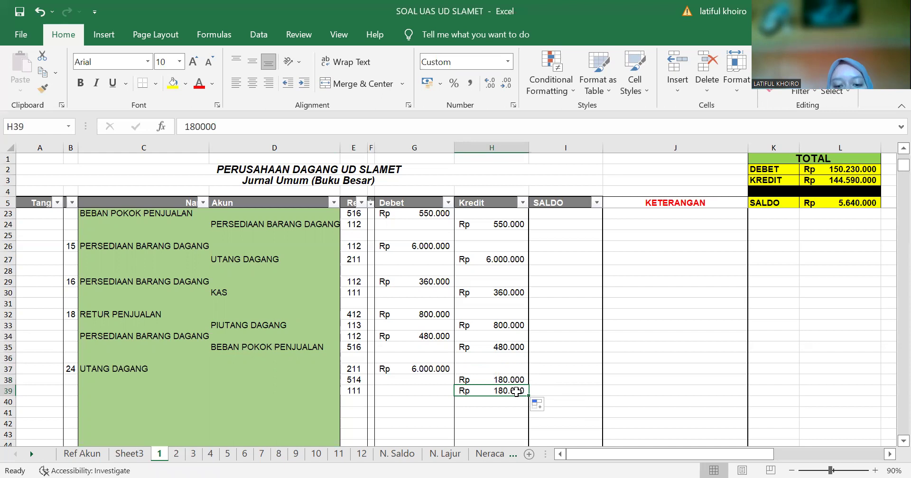
key("BackSpace")
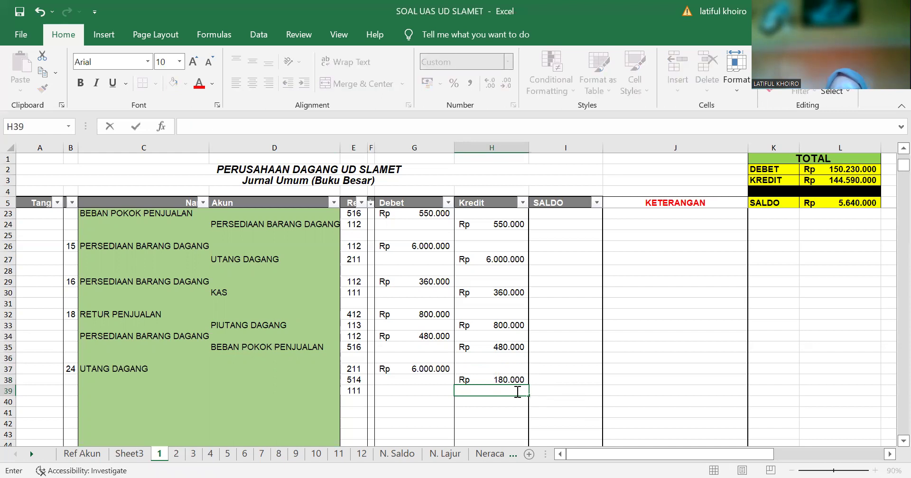
type("5.")
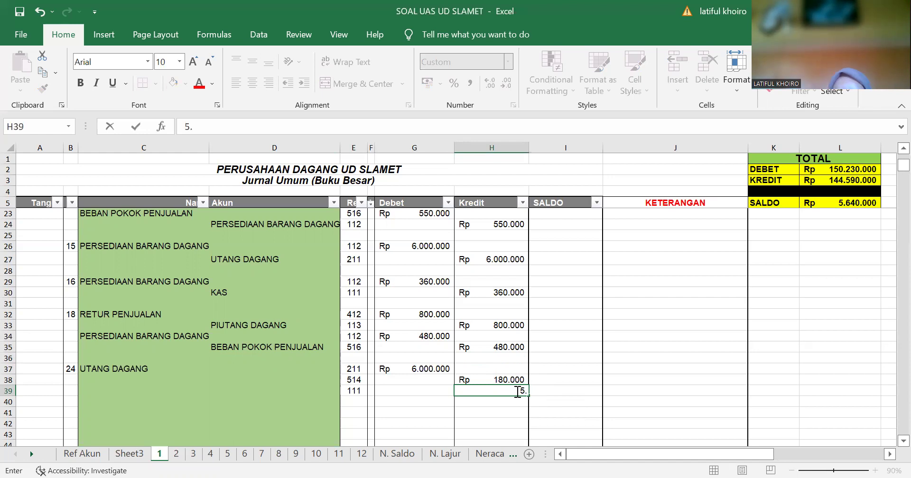
type("820.000")
key("Return")
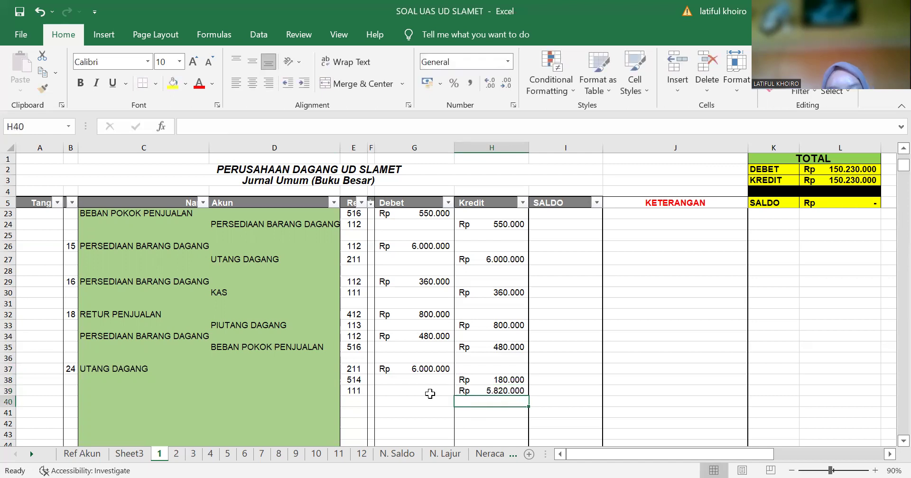
Fill the credit account name formula from D35 down to D40.
left_click(297, 369)
left_click(287, 343)
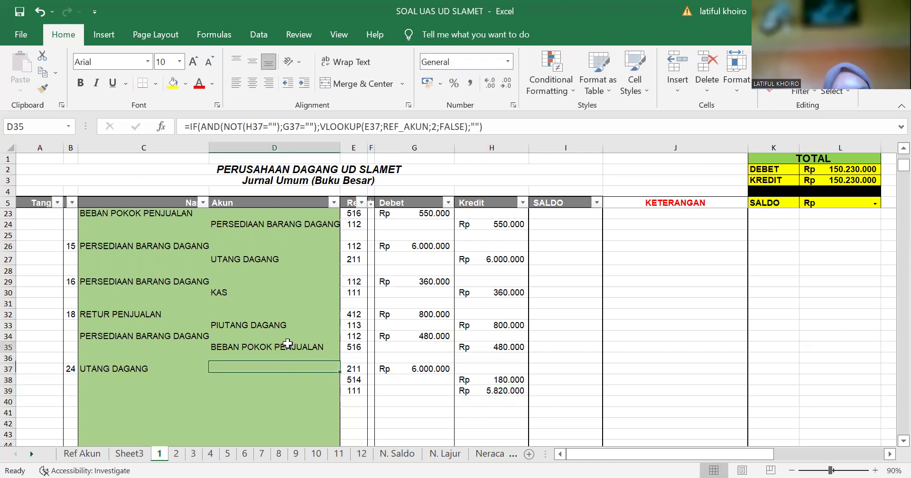
left_click_drag(340, 352, 341, 407)
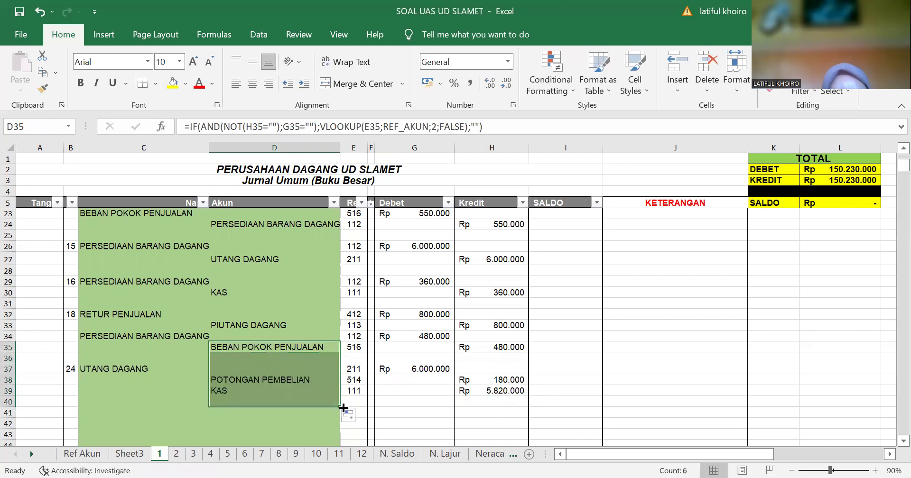
left_click(368, 415)
Check the next January transaction in Sheet3 and enter its day, 28, in B41 of sheet 1.
scroll(194, 405, "down", 1)
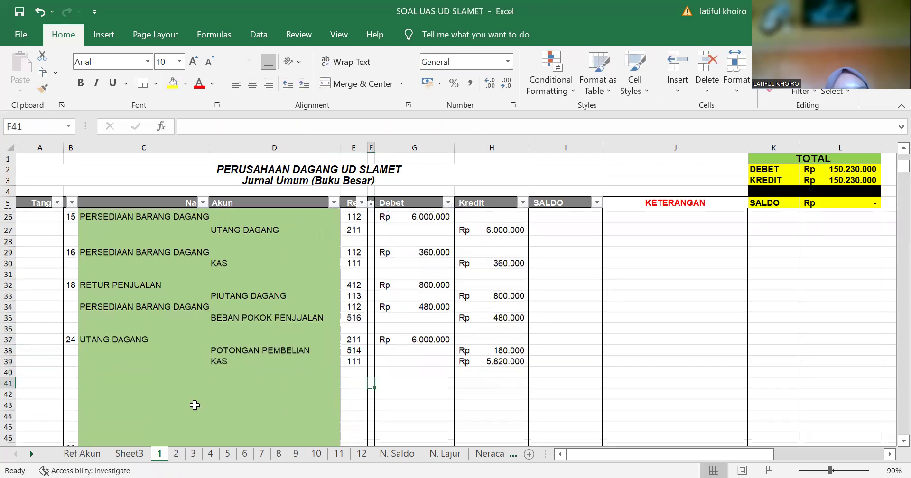
left_click_drag(303, 382, 83, 380)
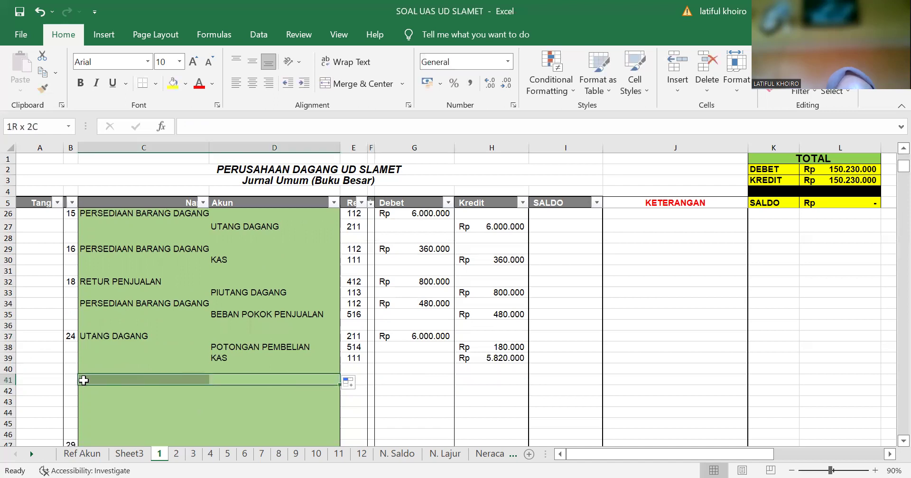
left_click(71, 380)
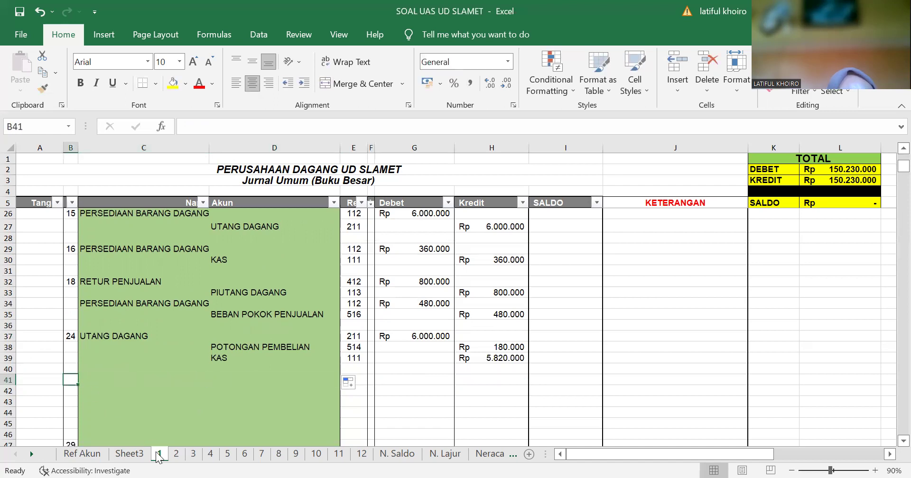
left_click(129, 454)
left_click(48, 275)
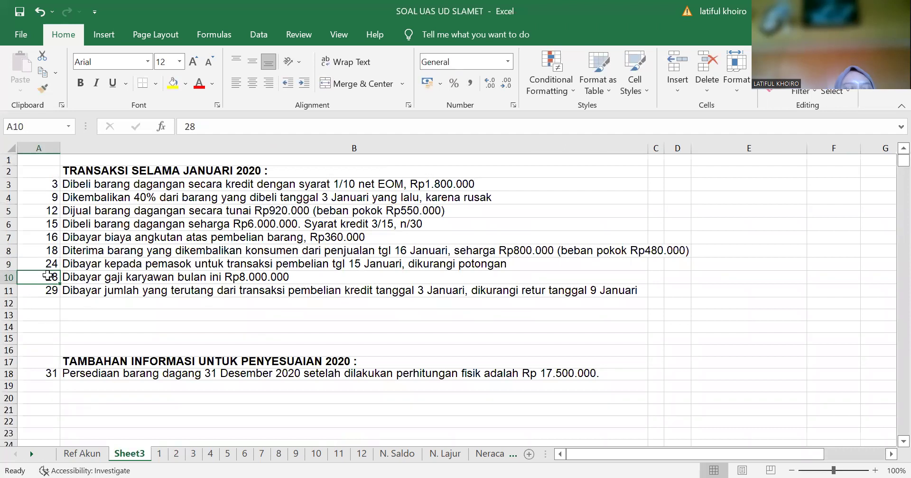
left_click(160, 454)
left_click(97, 457)
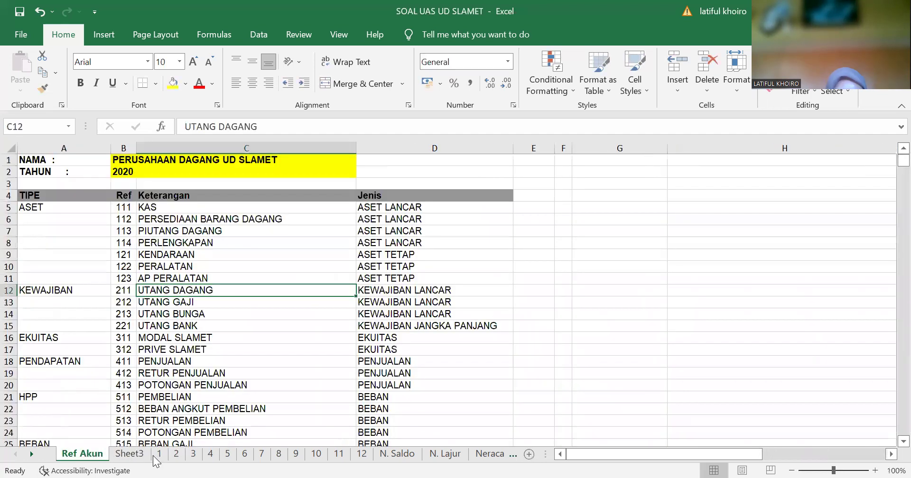
left_click(159, 454)
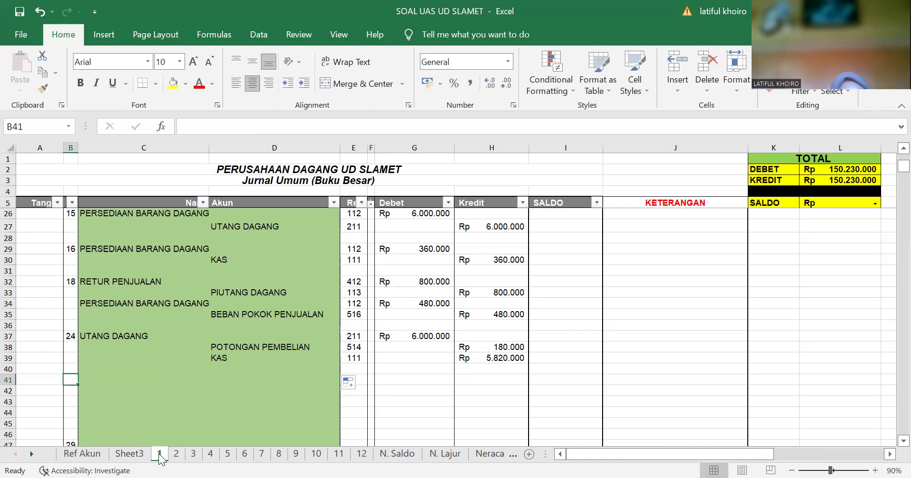
type("28")
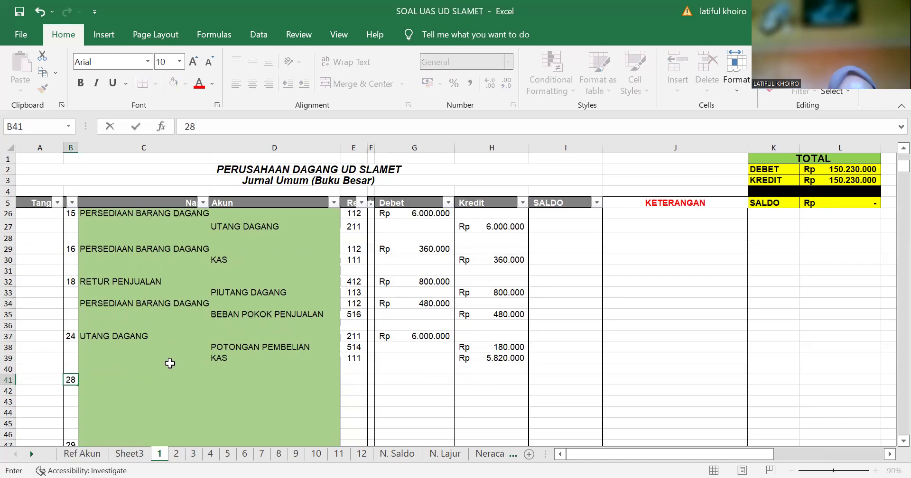
key("Tab")
Look up the salary expense code in Ref Akun, and enter account references 515 in E41 and 111 in E42 of sheet 1.
left_click(362, 377)
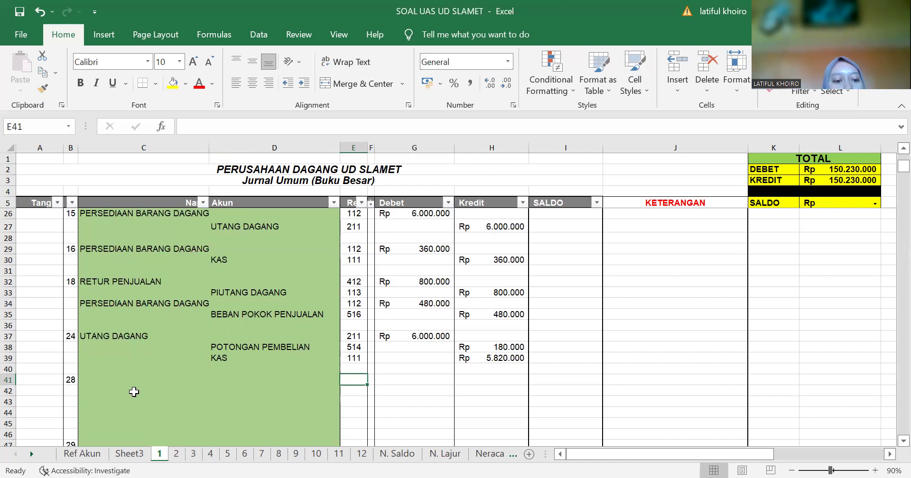
left_click(98, 458)
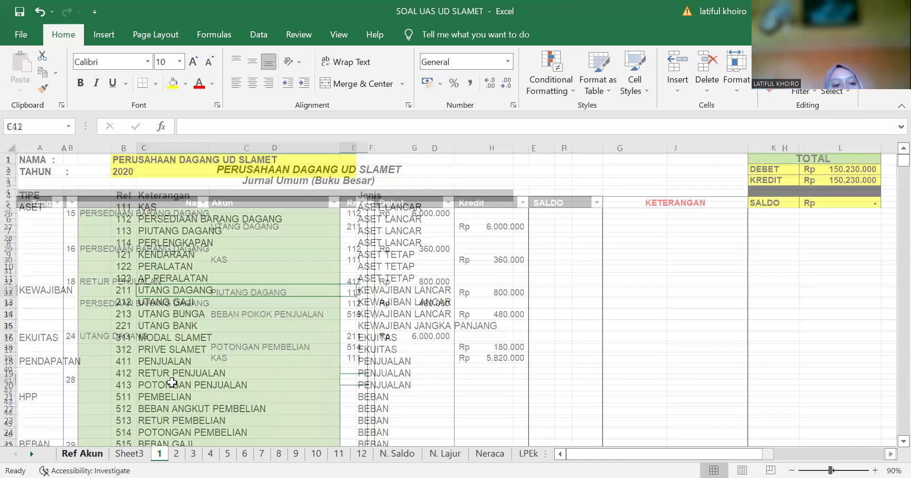
scroll(196, 366, "down", 2)
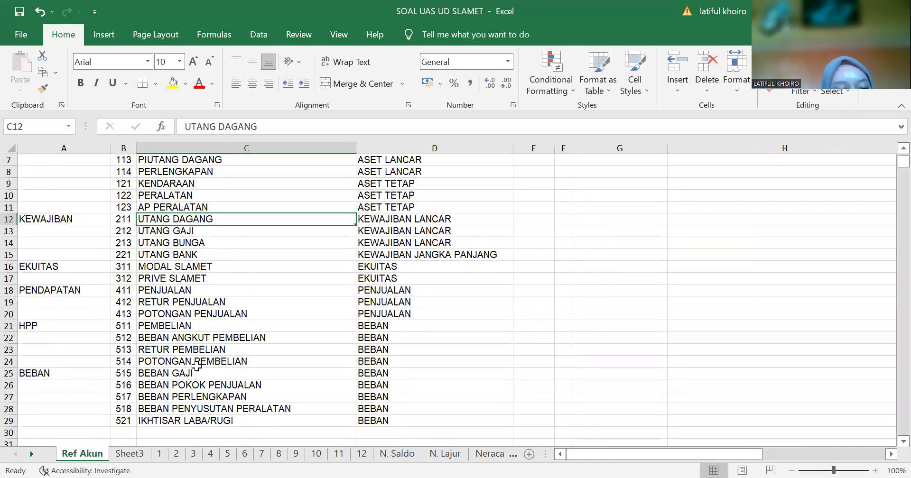
left_click(192, 374)
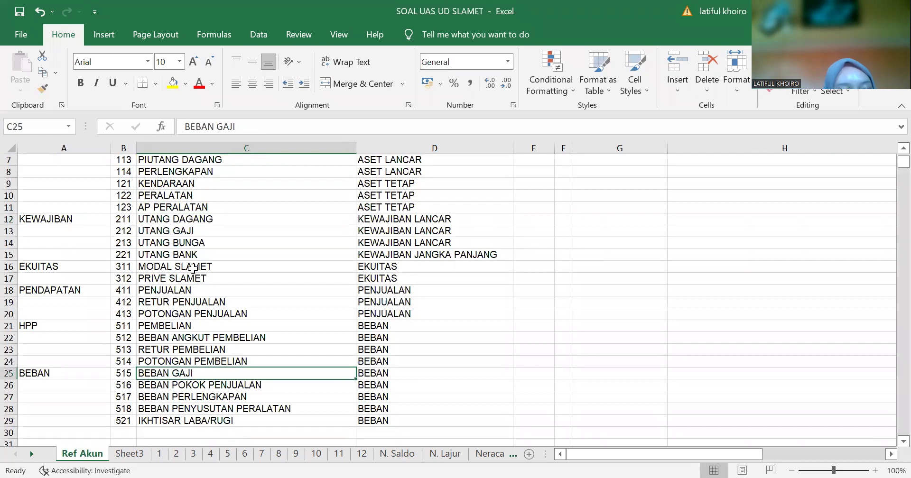
scroll(199, 248, "up", 2)
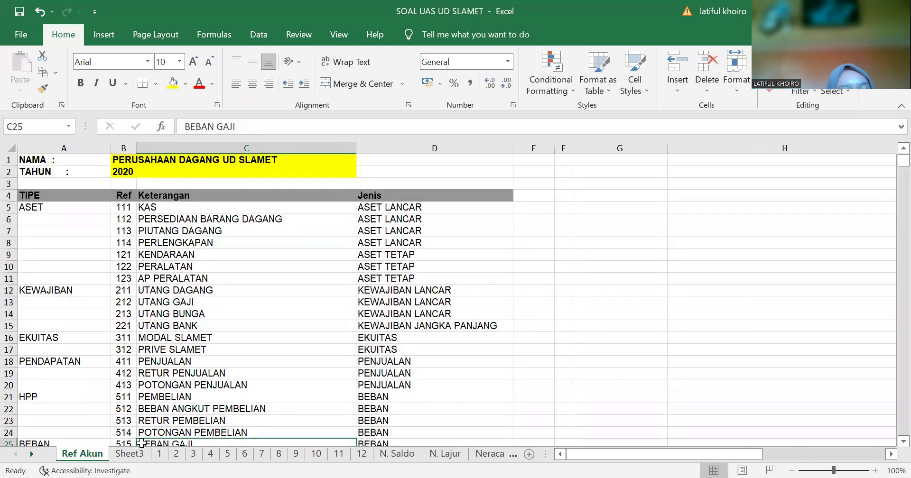
left_click(158, 454)
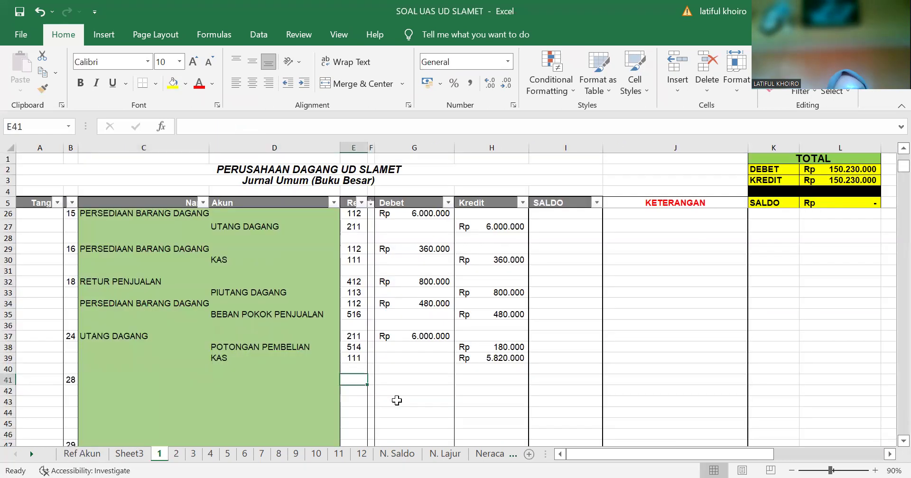
type("5")
key("Return")
type("1")
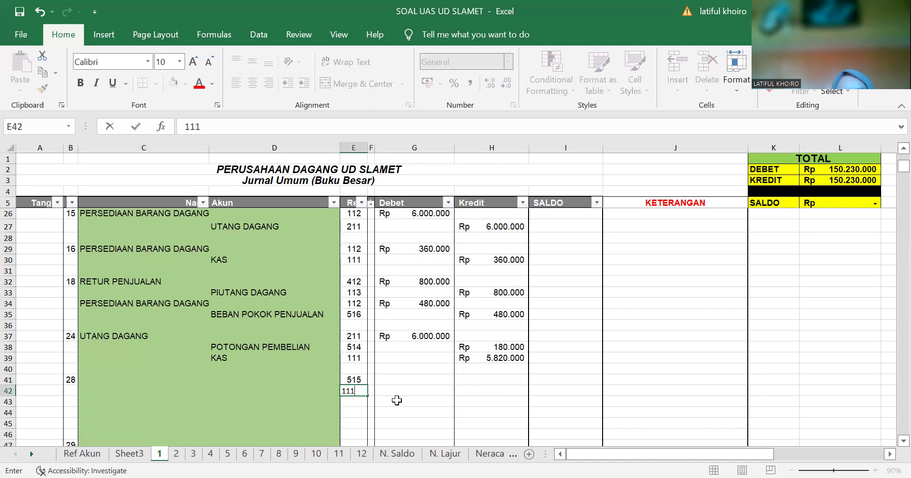
type("11")
key("Return")
Fill the debit cell G37 down to G41 for its rupiah format and set G41 to 8.000.000.
left_click(394, 380)
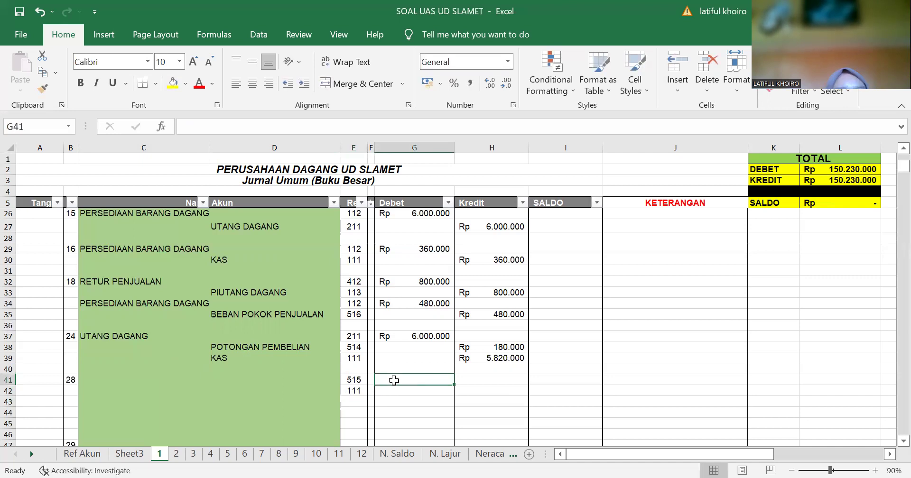
type("8")
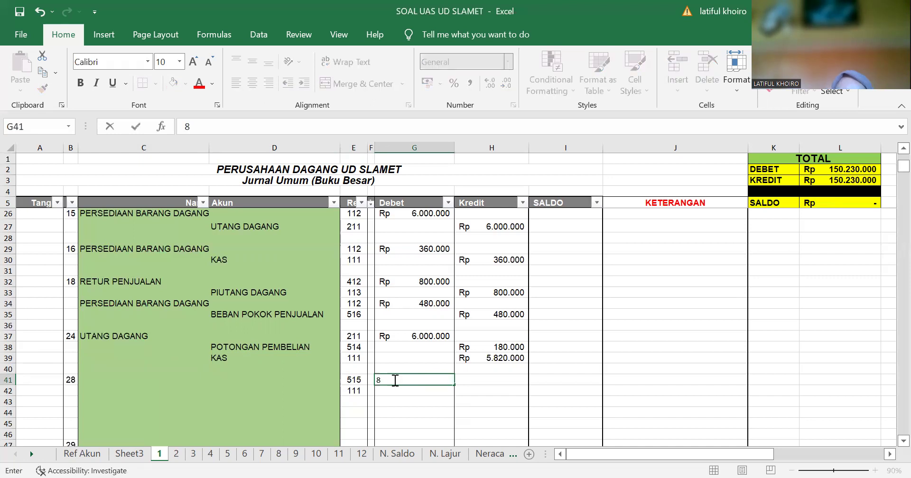
left_click_drag(425, 338, 454, 340)
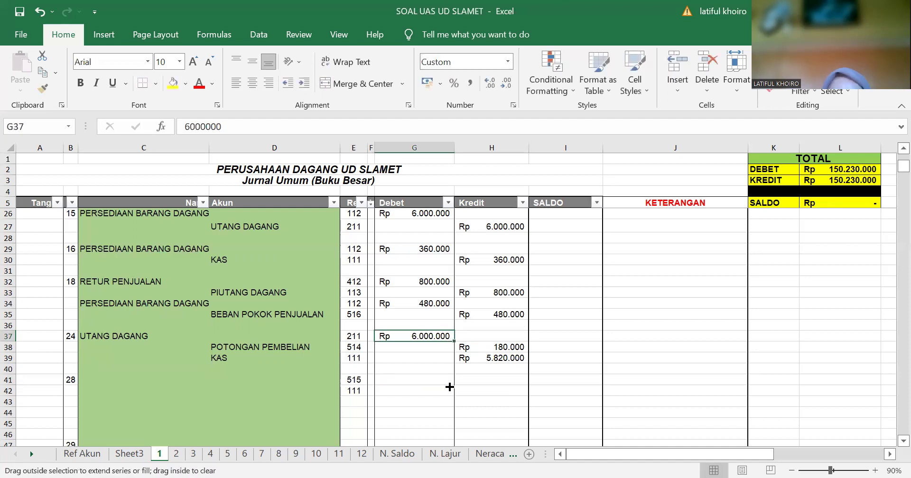
left_click_drag(450, 388, 427, 385)
left_click(423, 381)
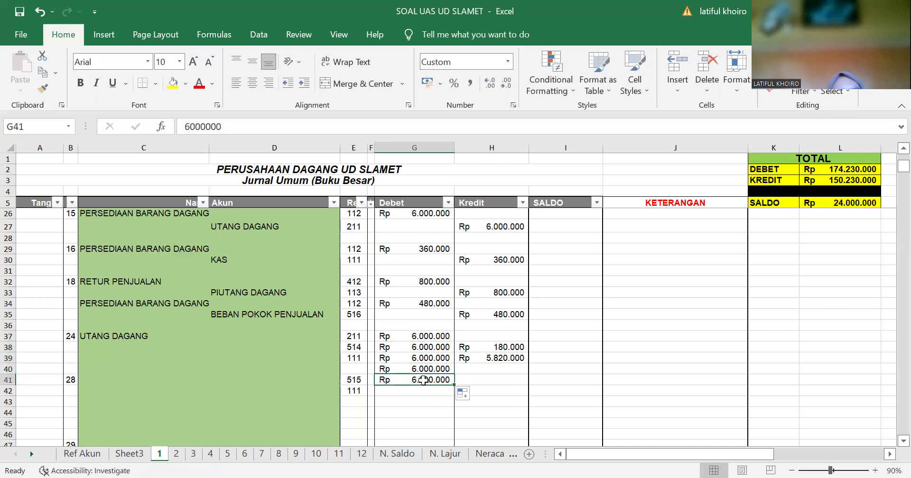
key("BackSpace")
type("8.000.000")
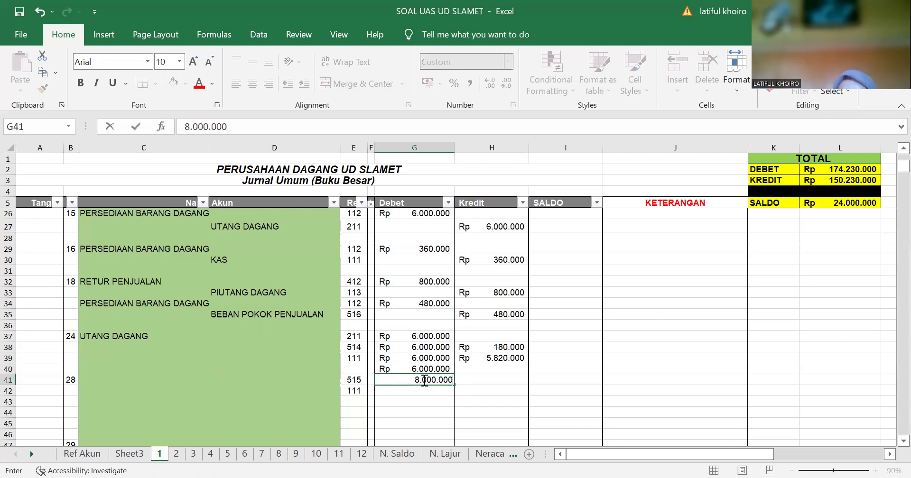
key("Return")
Clear the duplicated debit amounts from G40, G39 and G38 of the journal.
left_click(433, 371)
key("BackSpace")
left_click(422, 357)
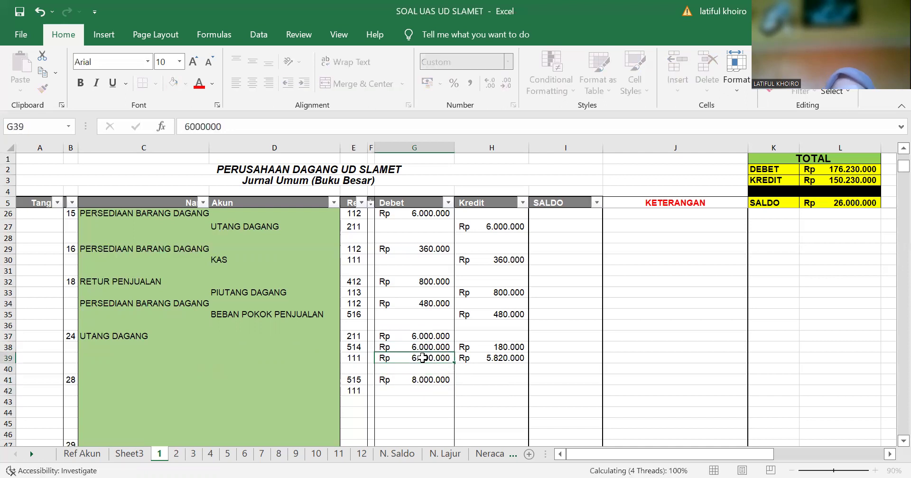
key("BackSpace")
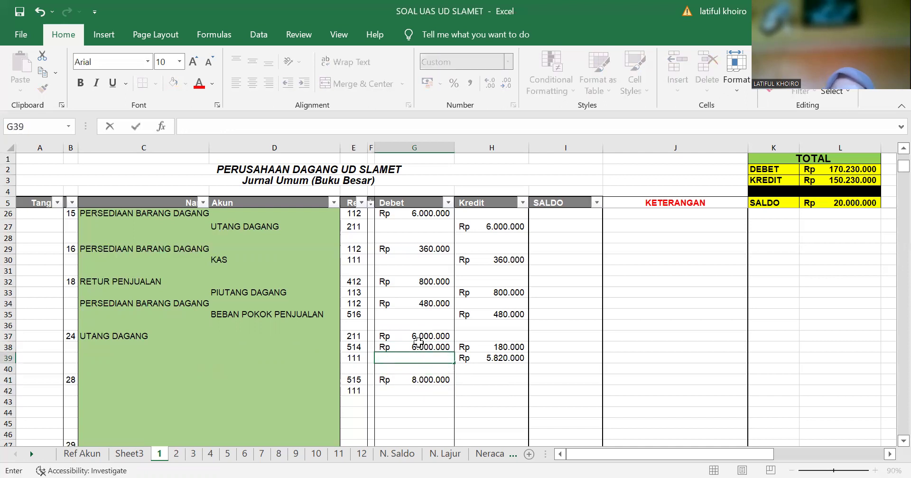
left_click(418, 342)
key("BackSpace")
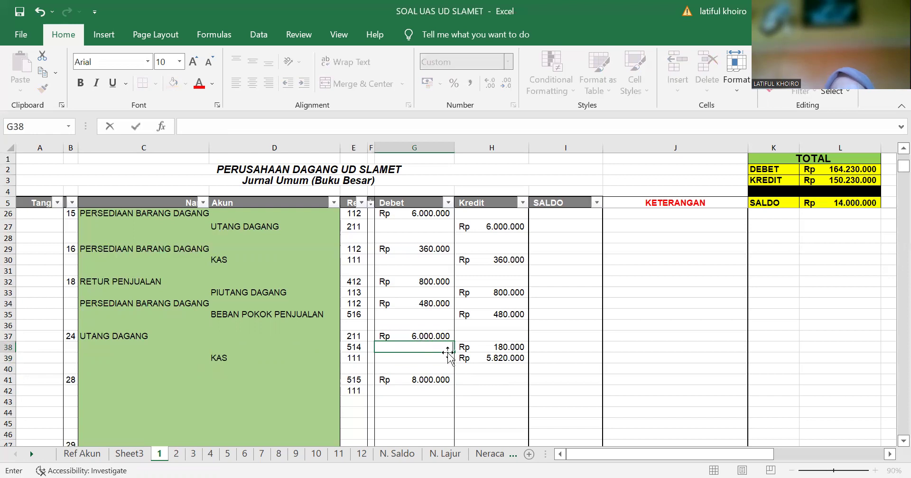
Fill the credit cell H39 down to H42 for its rupiah format and set H42 to 8.000.000.
left_click(482, 382)
left_click(524, 362)
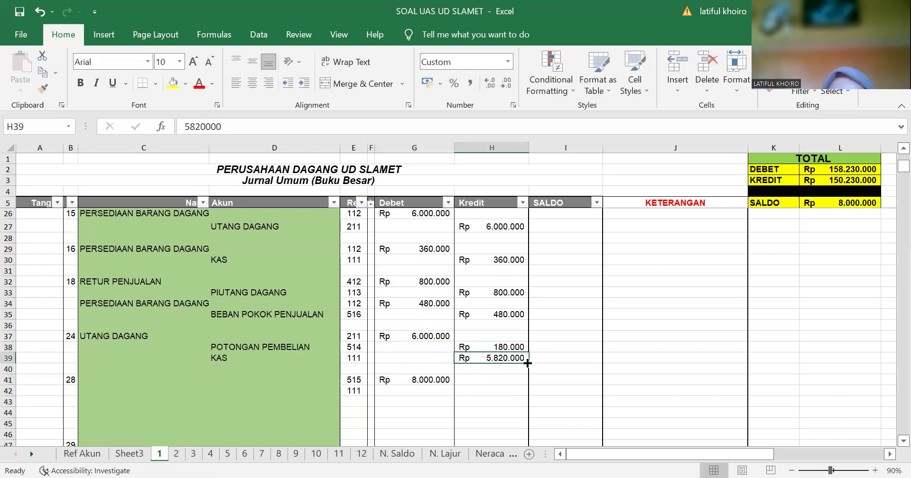
left_click_drag(526, 363, 526, 396)
left_click(508, 388)
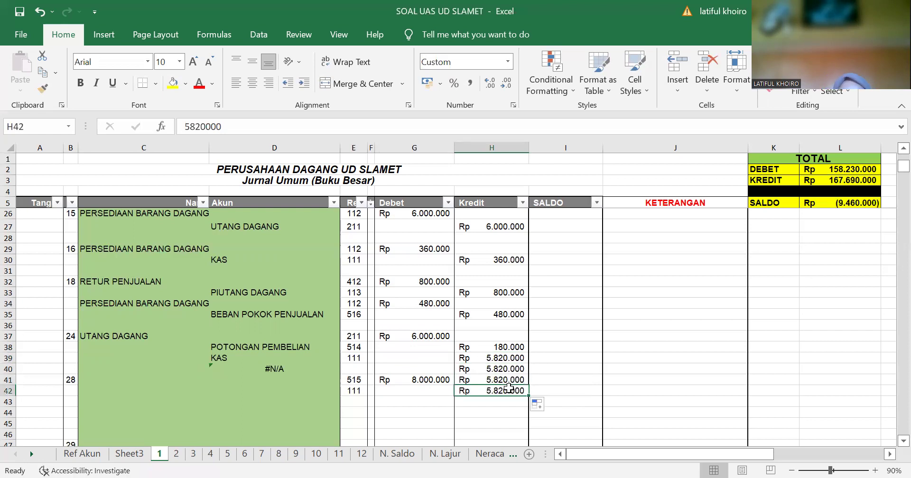
key("BackSpace")
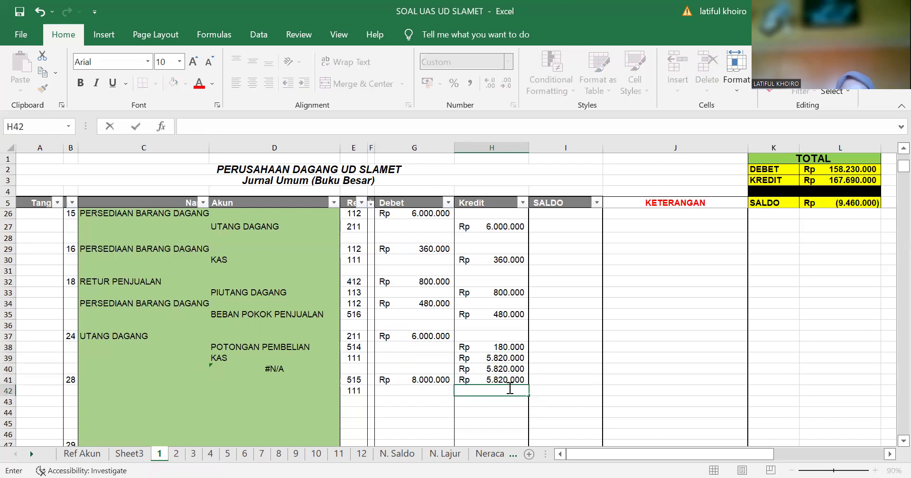
type("8.000/")
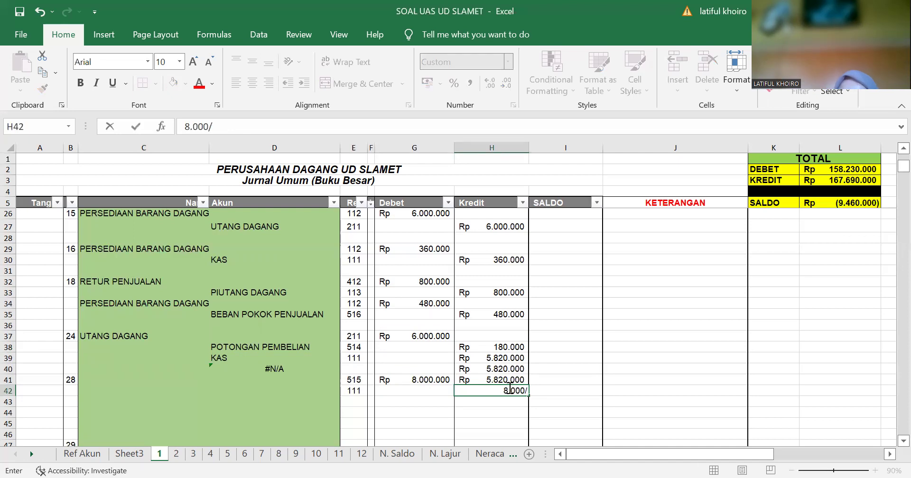
key("BackSpace")
type(".000")
key("Return")
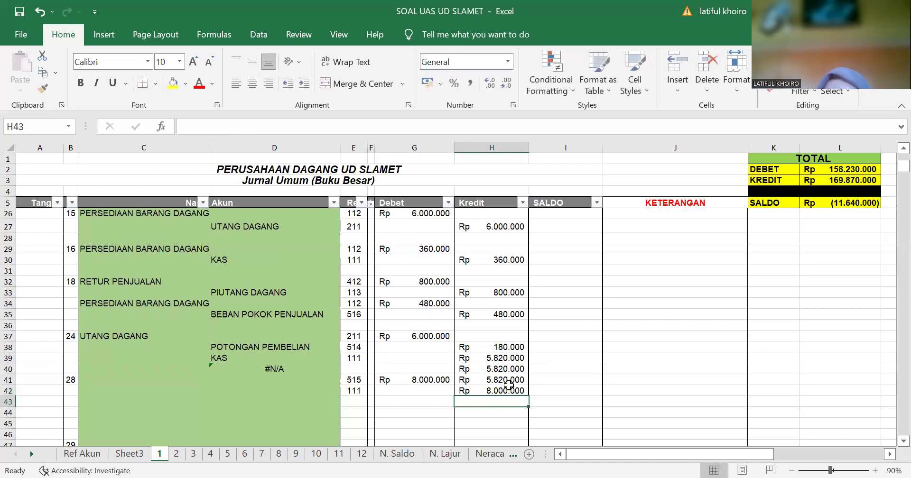
Clear the credit amounts in H41, H40 and H39.
left_click(506, 380)
key("BackSpace")
left_click(502, 371)
key("Delete")
left_click(493, 356)
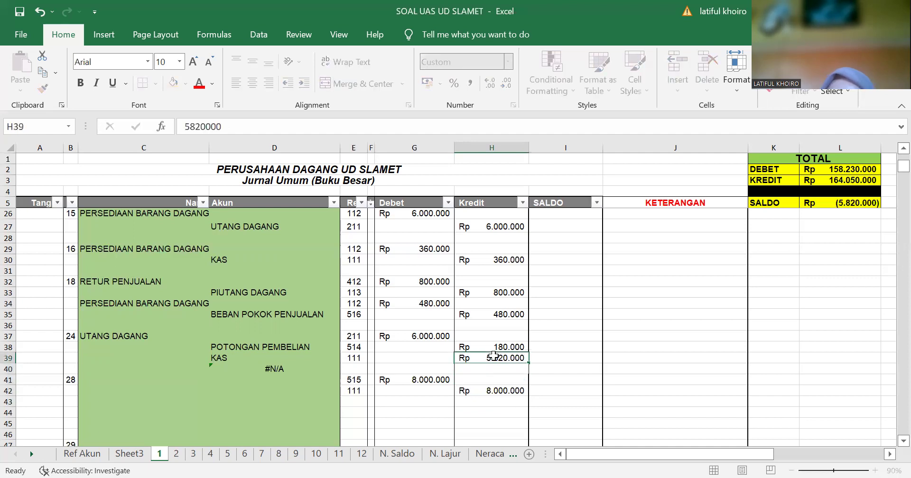
key("BackSpace")
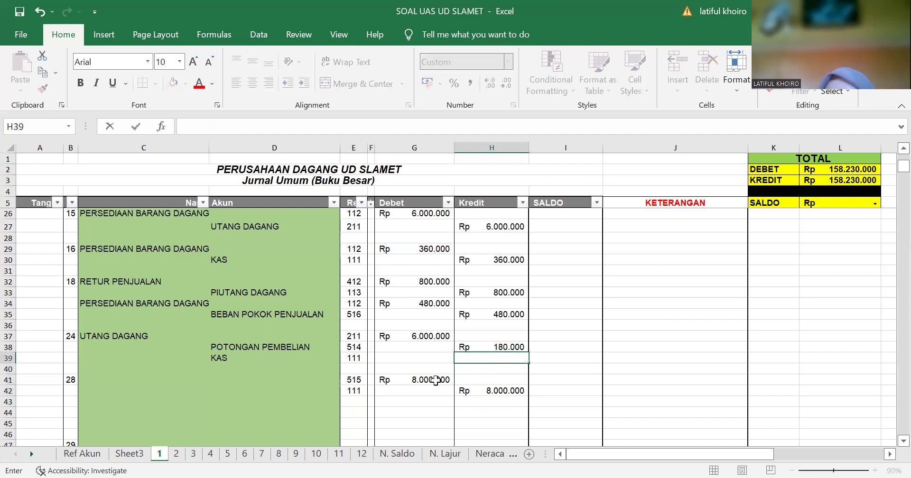
Fill the debit account name formula from C37 down to C42.
left_click(330, 389)
left_click(169, 378)
left_click(169, 368)
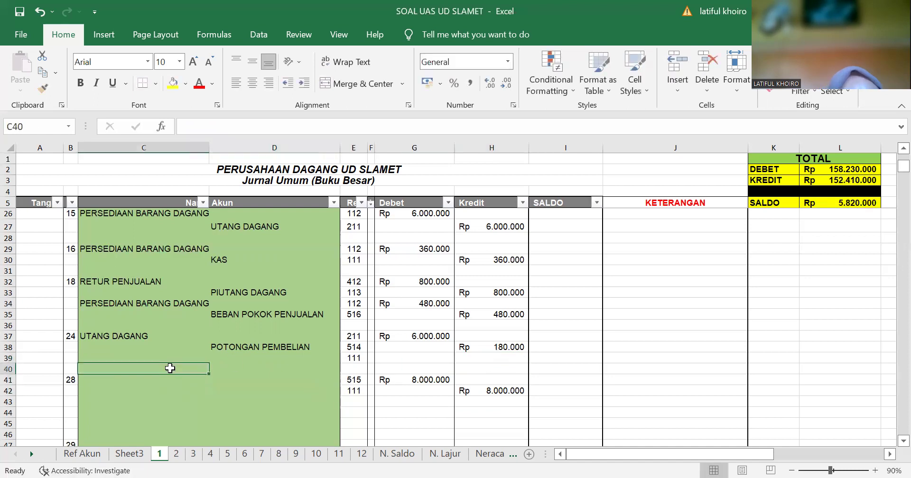
left_click(165, 337)
left_click_drag(206, 340, 209, 343)
left_click(210, 343)
left_click(201, 336)
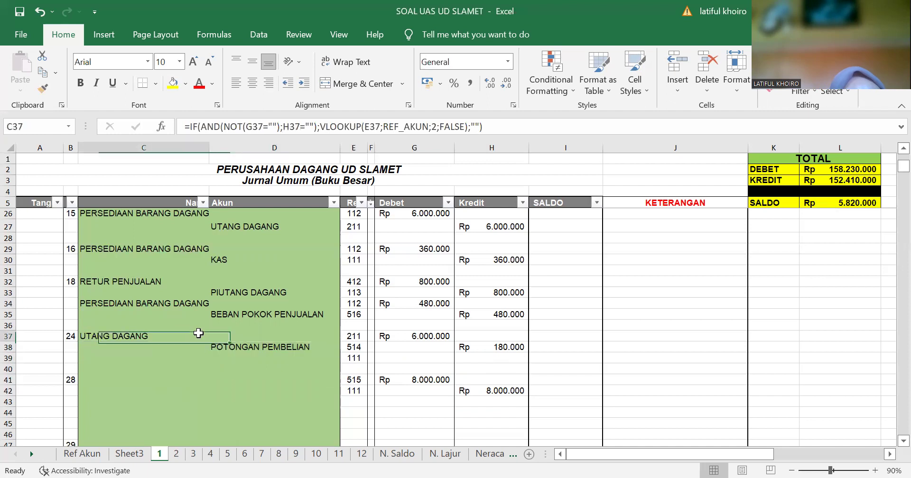
left_click_drag(207, 340, 221, 400)
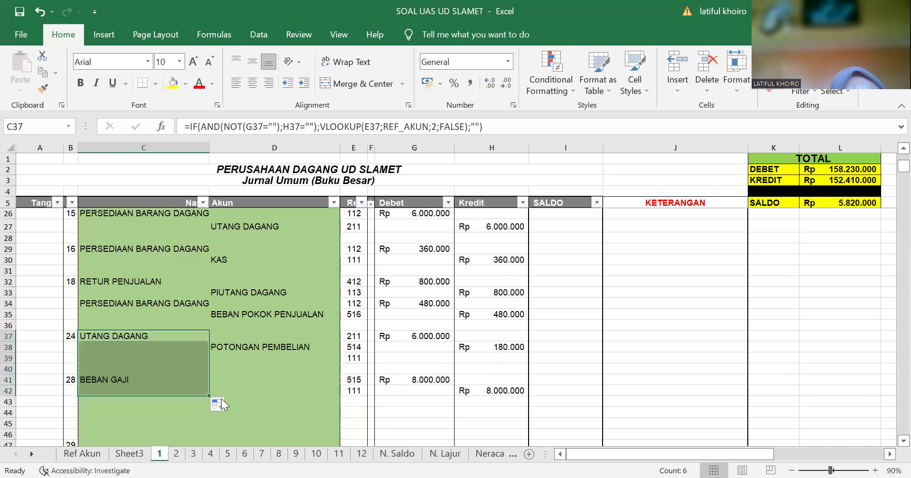
Fill the credit account name formula from D38 down to D45.
left_click(282, 349)
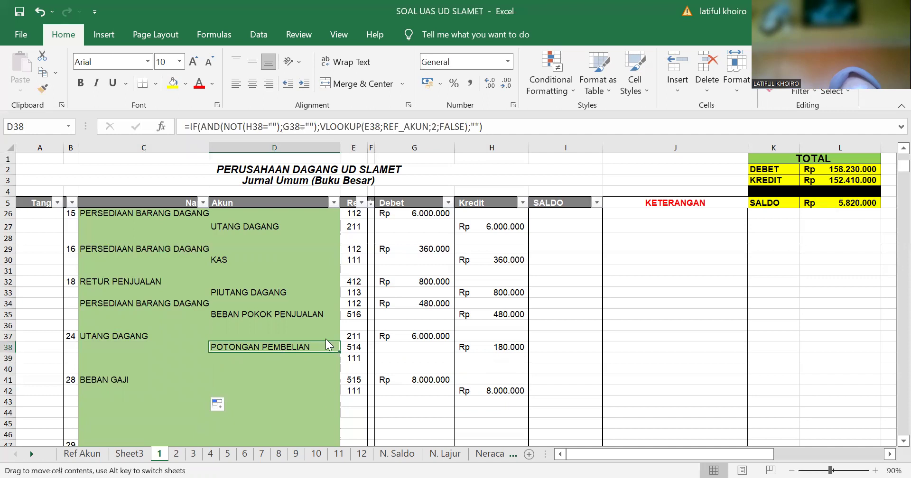
left_click_drag(340, 352, 328, 426)
left_click(353, 437)
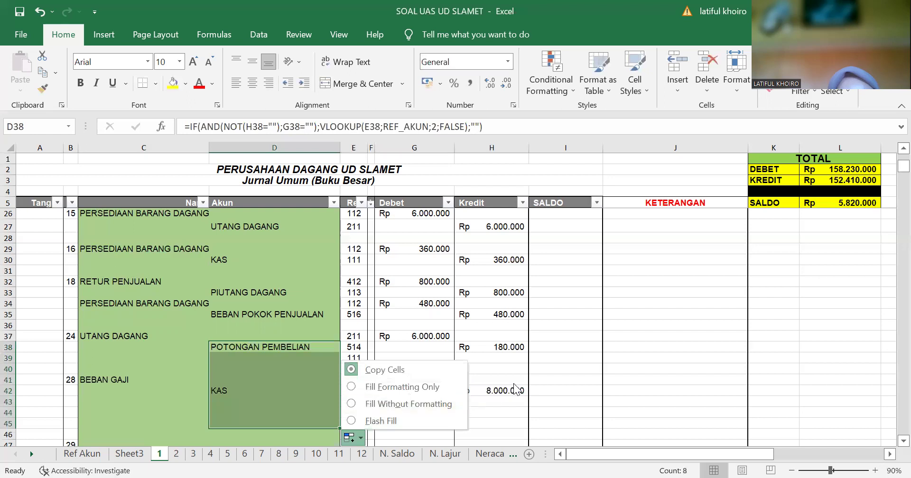
left_click(546, 358)
Remove the day 29 entry from B47 and enter 29 in B45 instead.
scroll(282, 366, "down", 2)
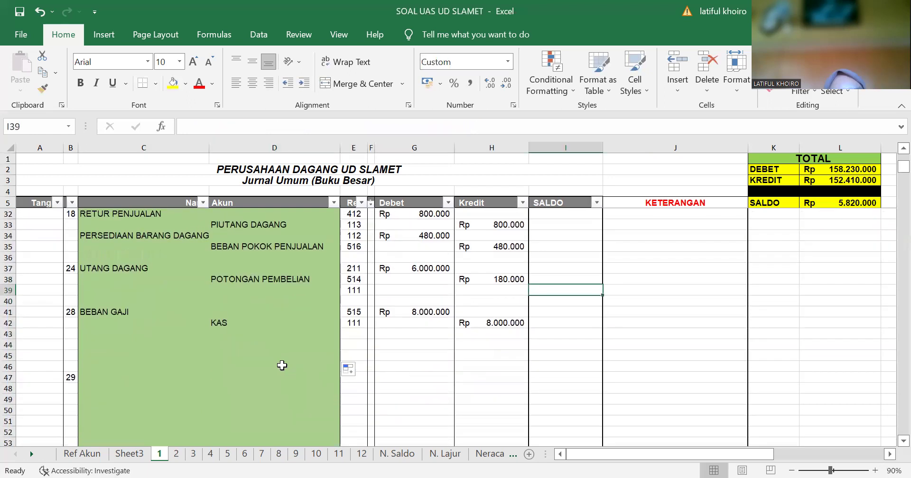
left_click(73, 377)
key("BackSpace")
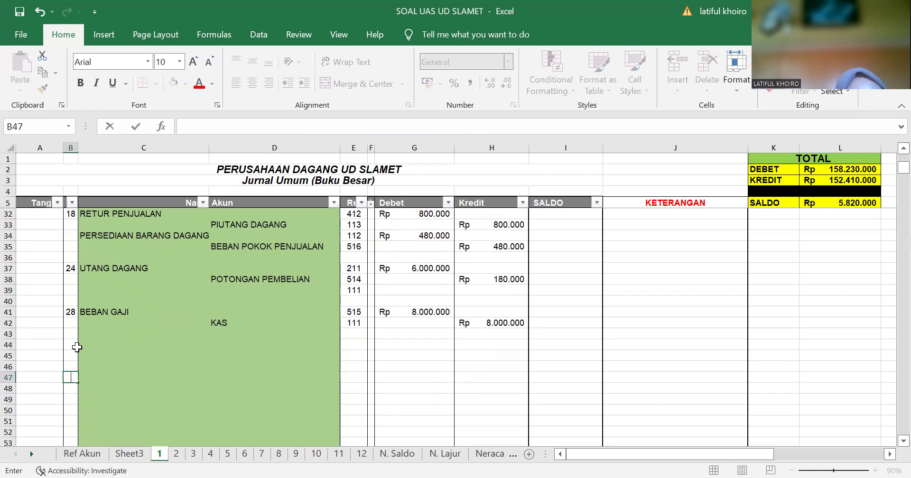
left_click(72, 346)
left_click(71, 356)
type("29")
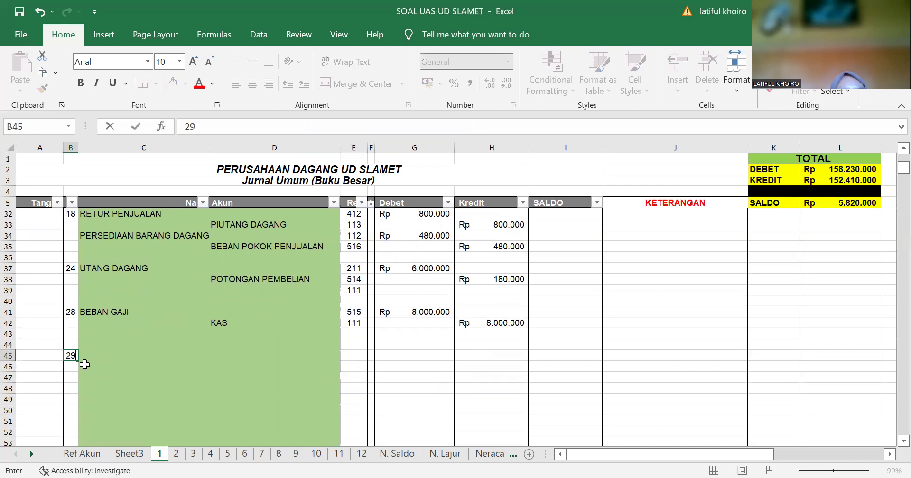
Check the day 29 transaction in Sheet3 and the codes in Ref Akun, and enter account references 211 in E44 and 111 in E45 of sheet 1.
left_click(129, 454)
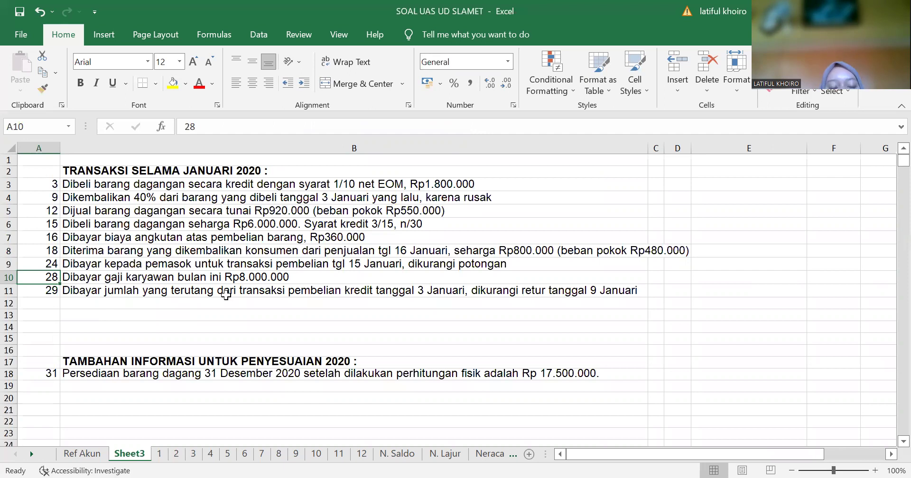
left_click(160, 455)
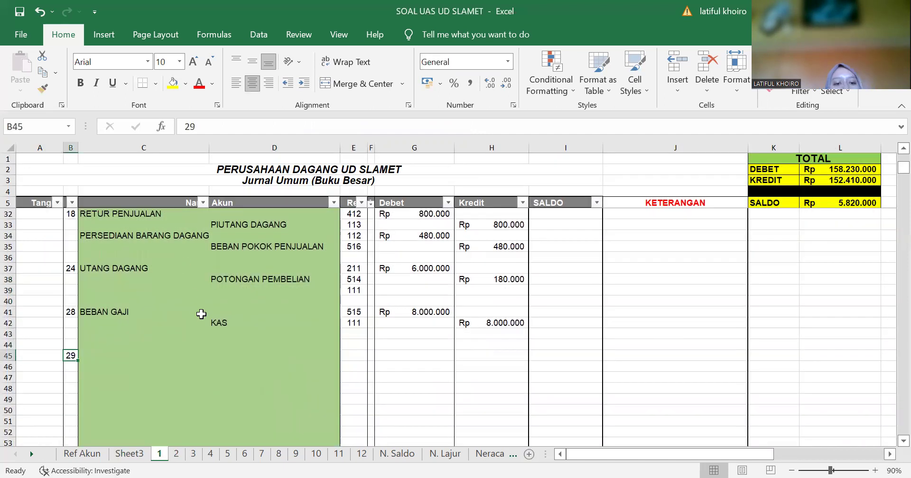
left_click(97, 456)
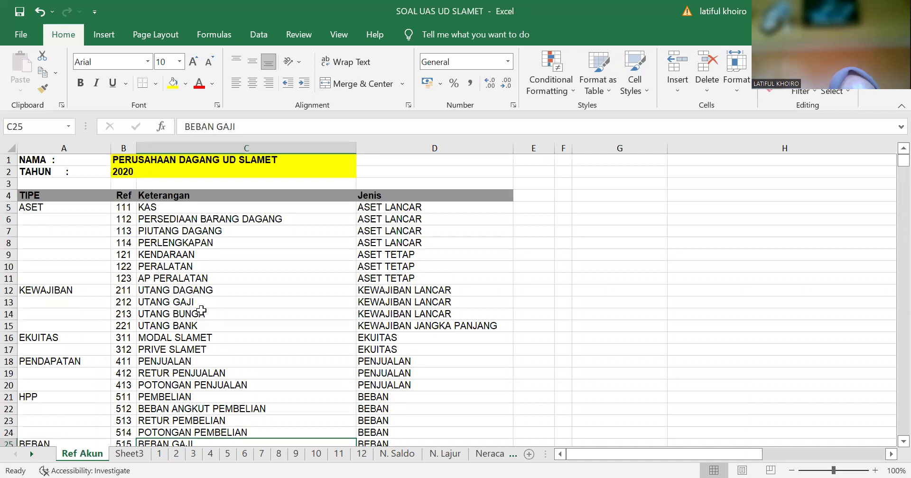
left_click(160, 454)
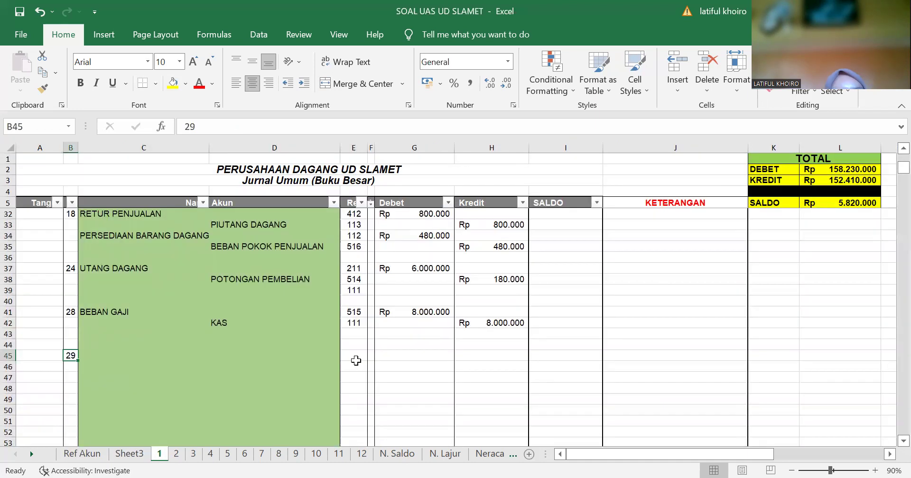
left_click(356, 345)
type("211")
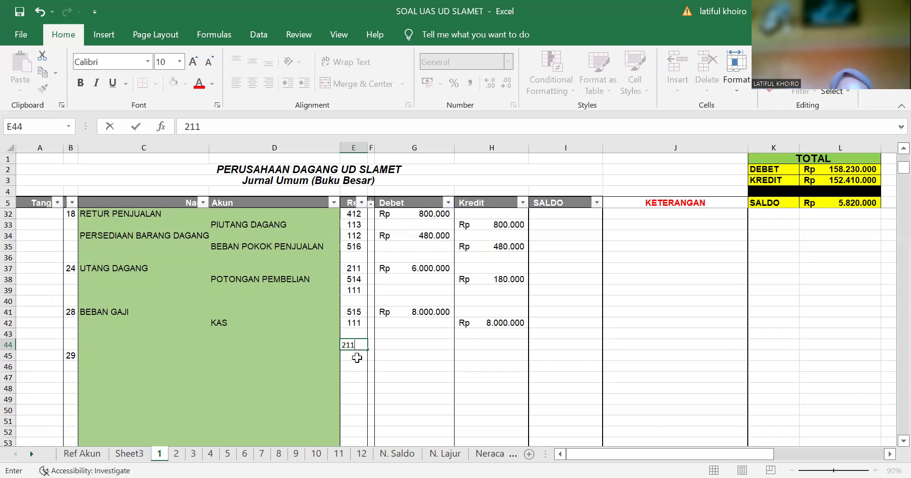
key("Return")
type("11")
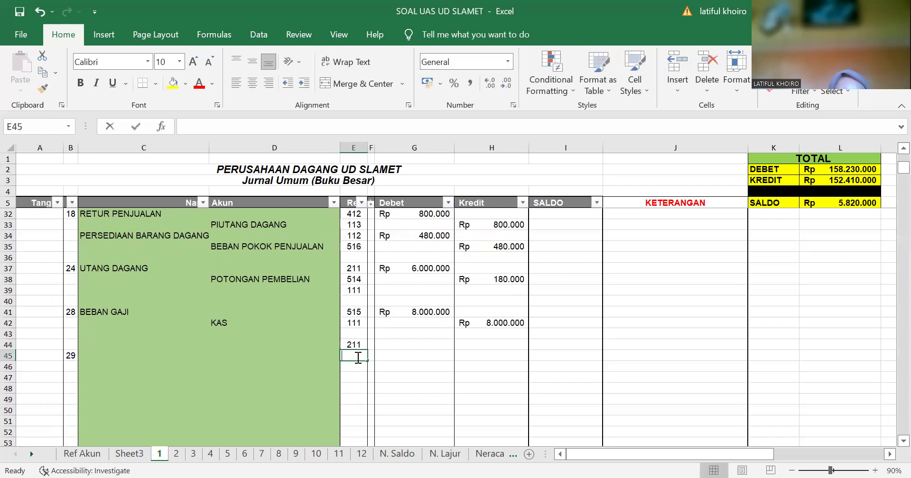
type("1")
key("Return")
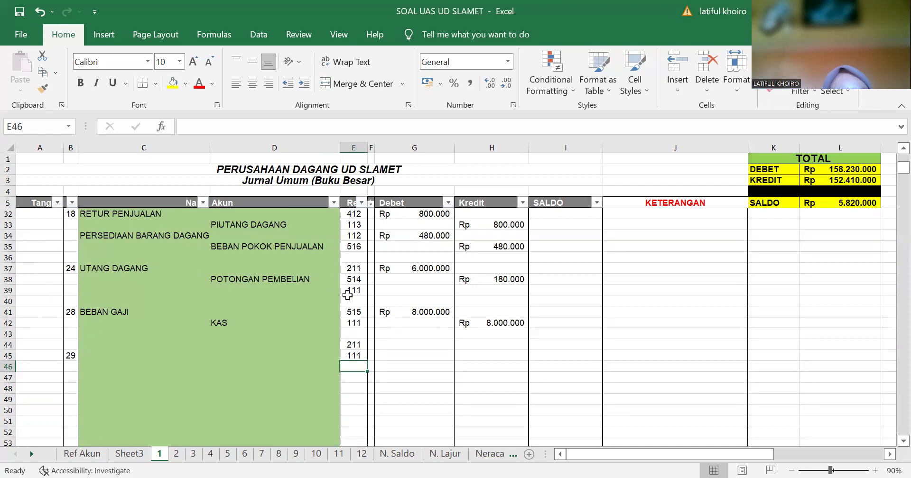
Fill the credit cell H38 down to H39 for its rupiah format and set H39 to 5.820.000.
left_click(393, 290)
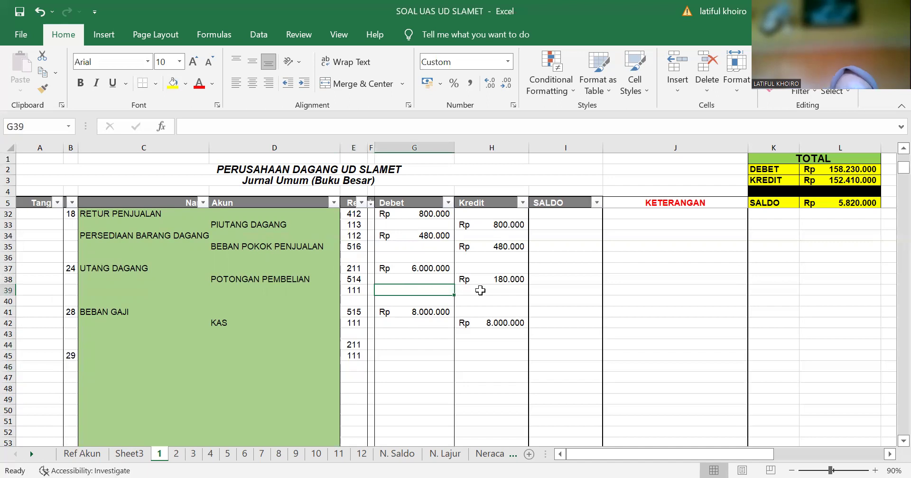
left_click(480, 290)
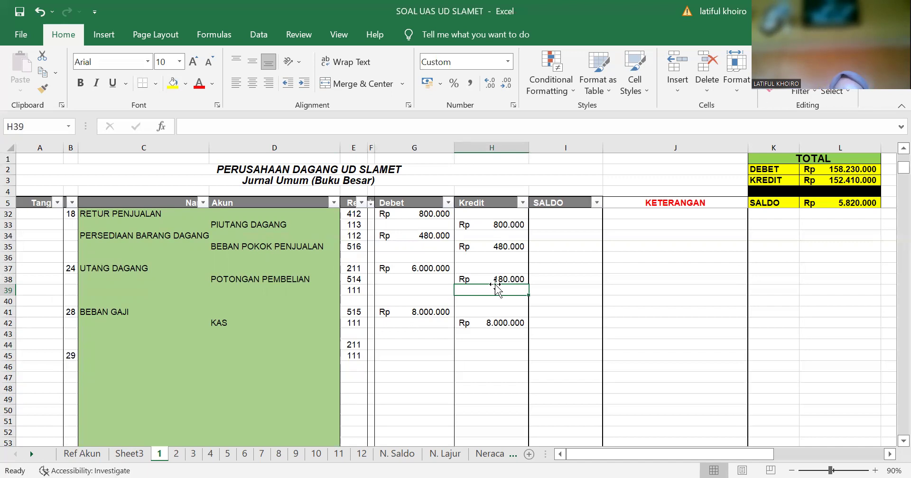
left_click_drag(496, 277, 529, 298)
left_click(529, 283)
left_click(505, 286)
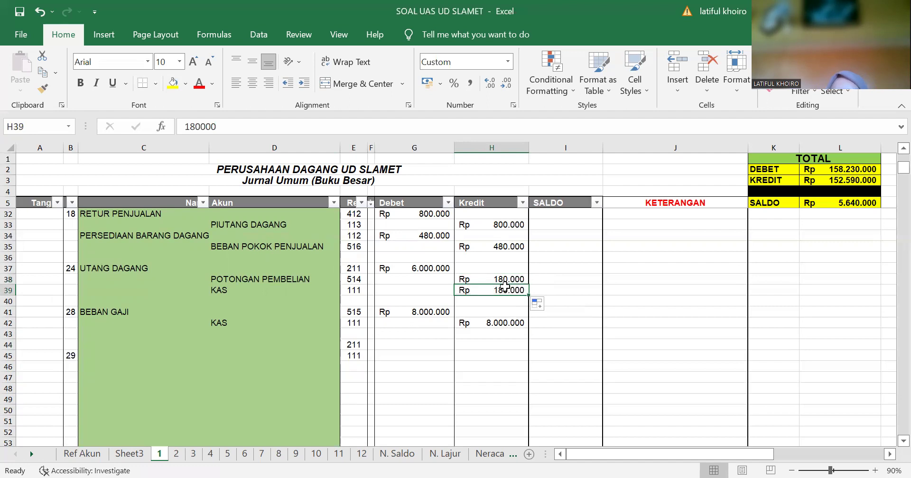
key("BackSpace")
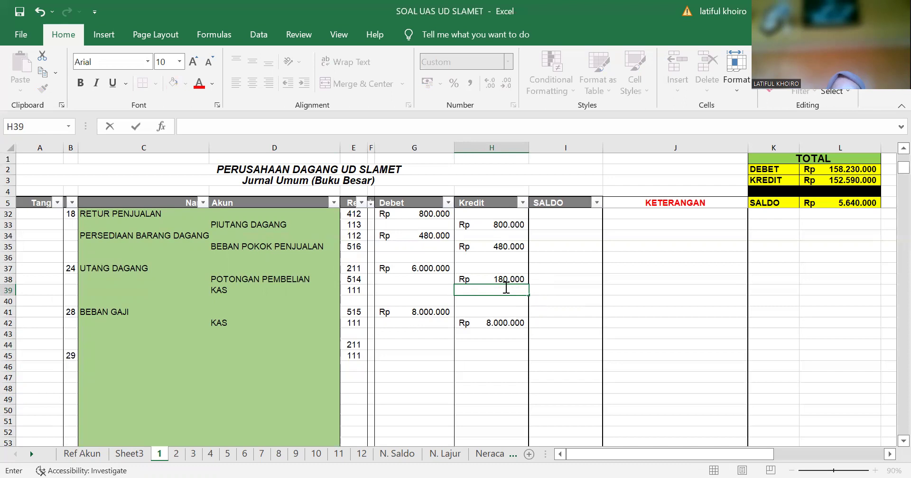
type("5.820.000")
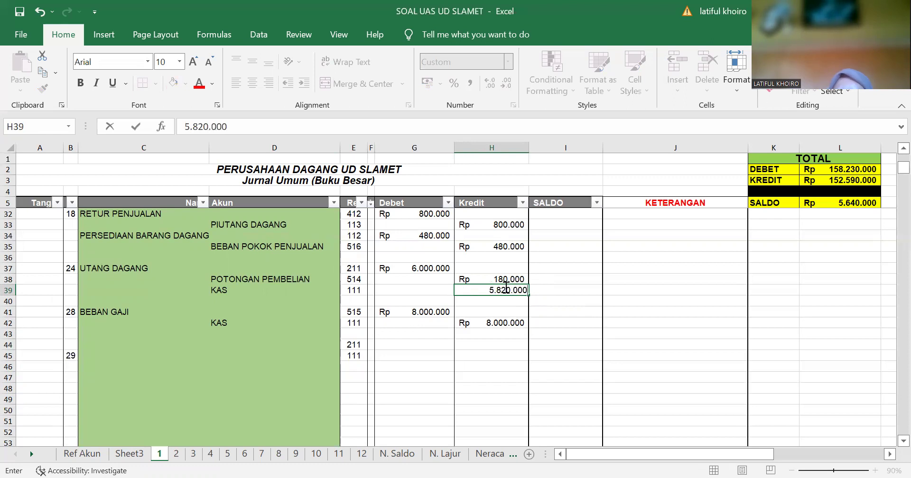
key("Return")
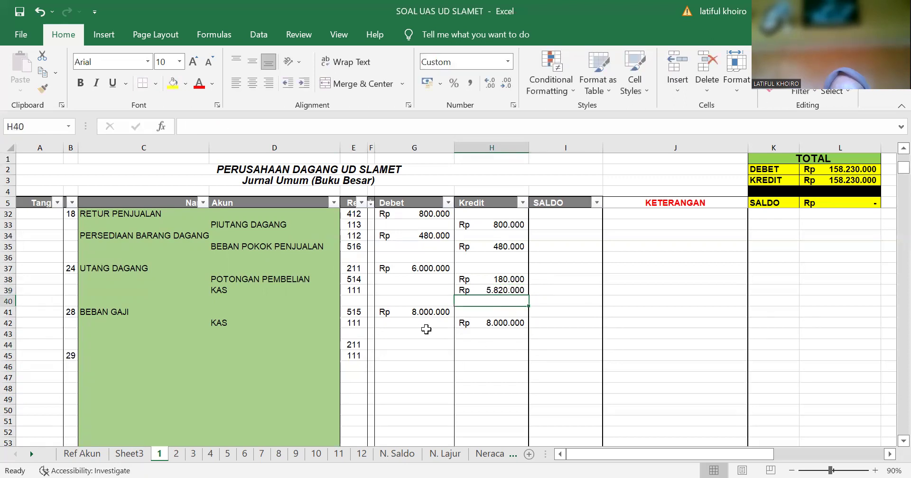
Fill the debit cell G41 down to G44 to carry over its rupiah format.
left_click(397, 347)
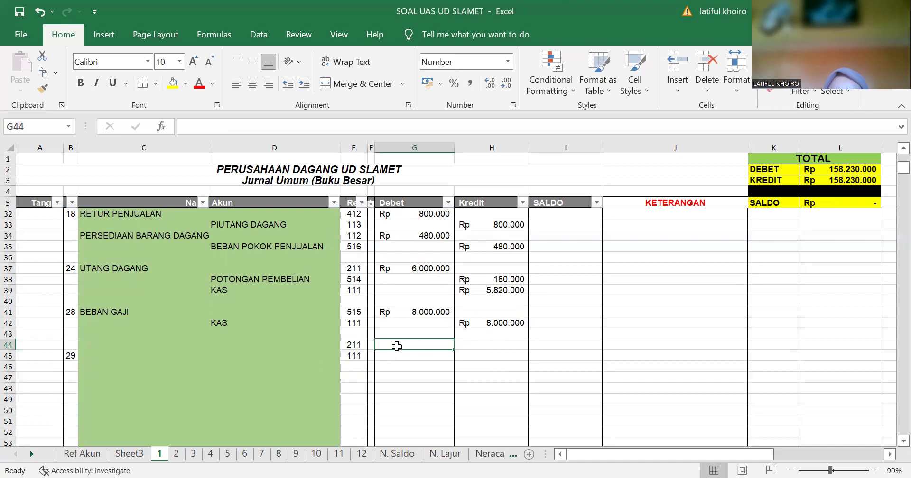
left_click(439, 322)
left_click_drag(445, 316, 456, 319)
left_click(456, 319)
left_click(451, 315)
left_click(451, 319)
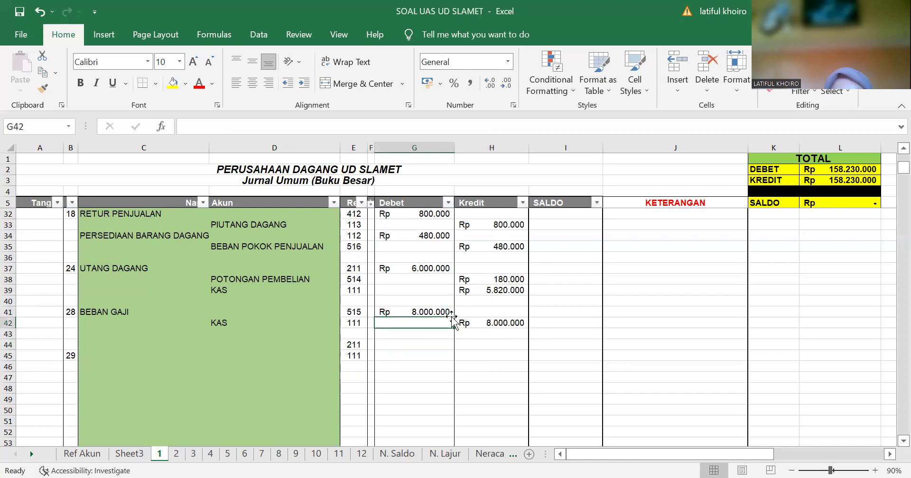
left_click(451, 312)
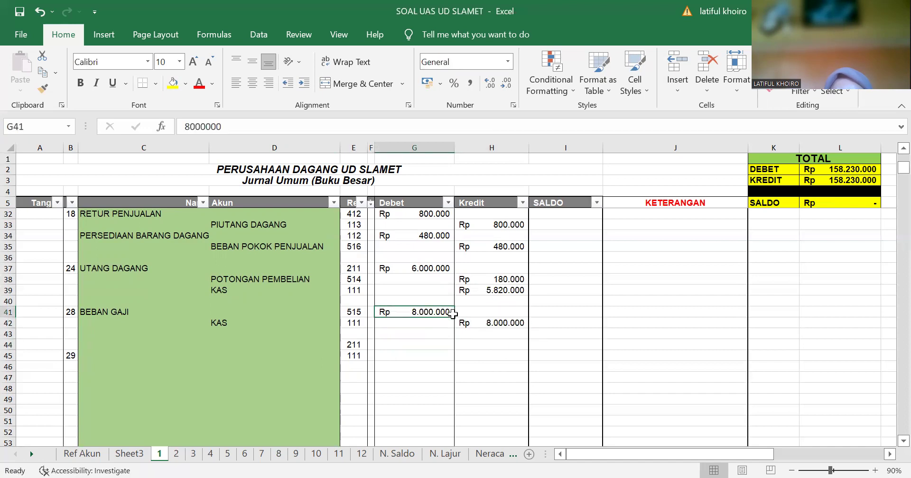
left_click_drag(454, 316, 445, 345)
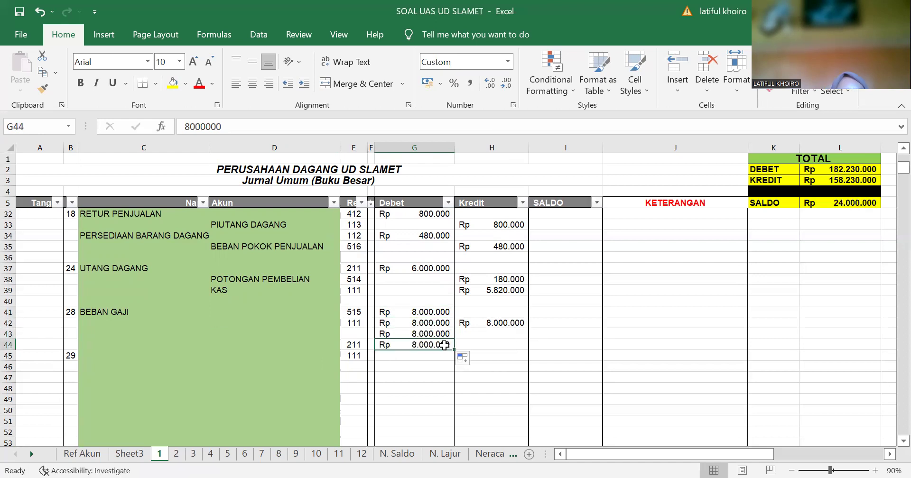
Set the day 29 debit amount in G44 to 1.080.000.
key("BackSpace")
type("1.")
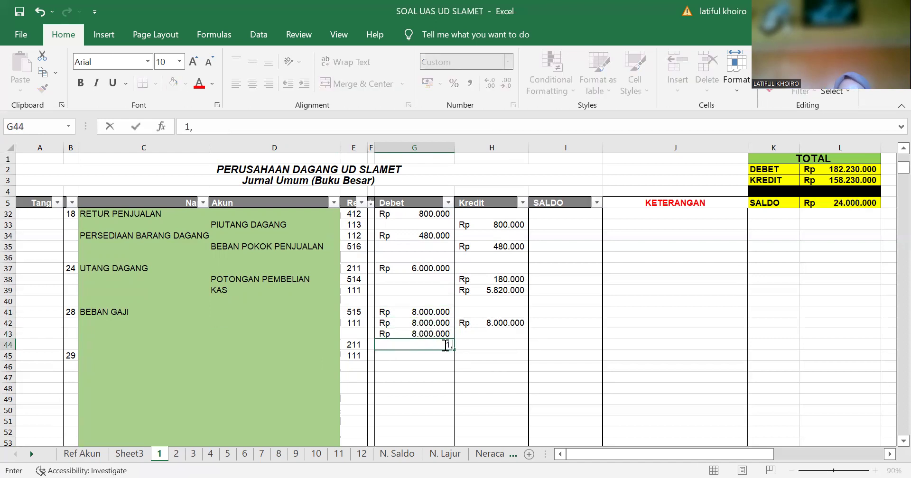
type("80")
key("BackSpace")
key("BackSpace")
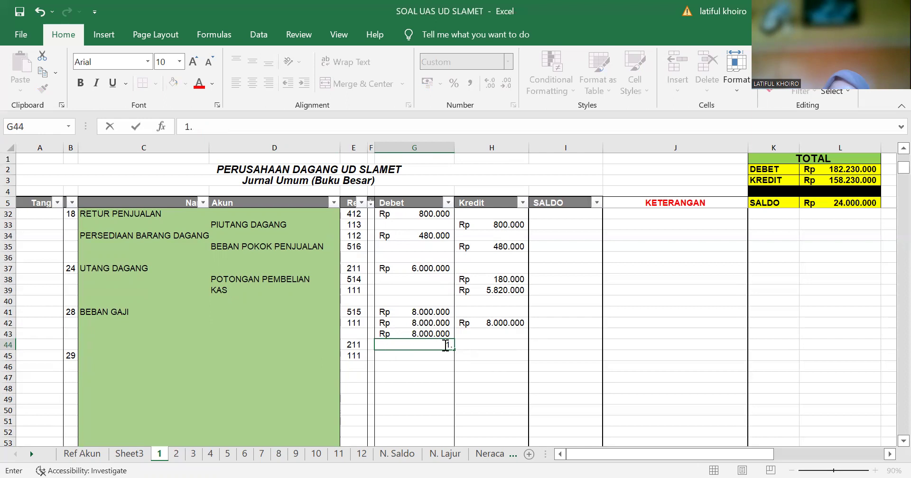
type("080.000")
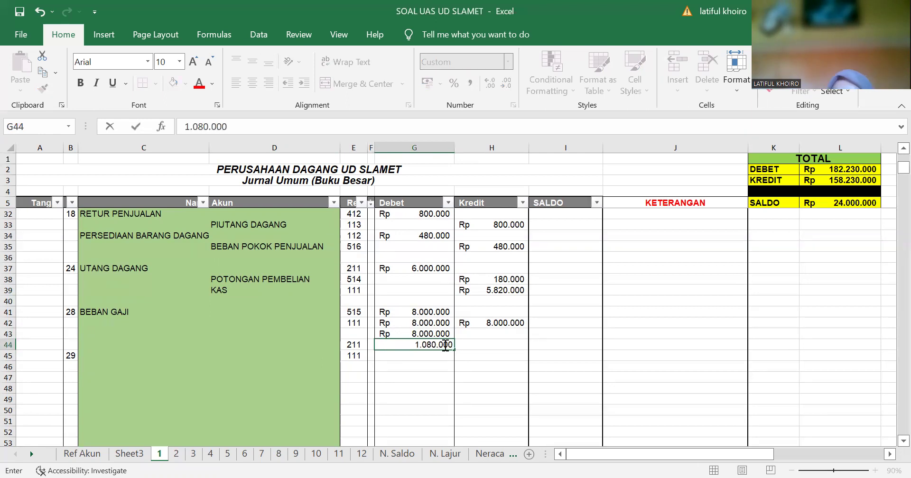
key("Return")
Clear the surplus copied debit amounts from G43 and G42.
left_click(431, 331)
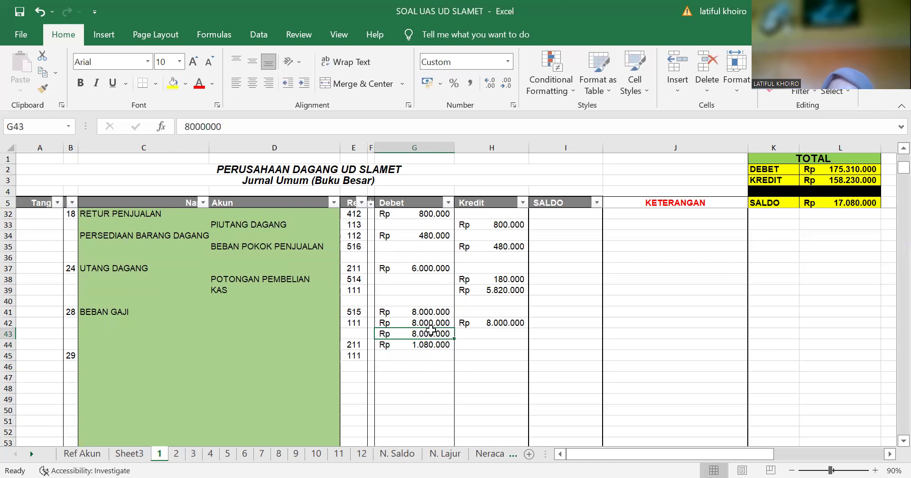
key("BackSpace")
left_click(426, 322)
key("BackSpace")
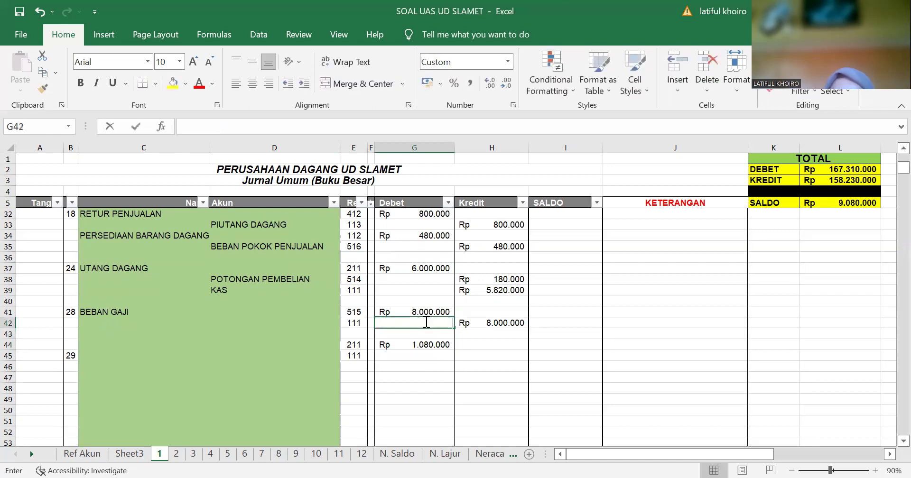
left_click(472, 342)
Fill the credit cell H42 down to H45 for its rupiah format and set H45 to 1.080.000.
left_click(512, 321)
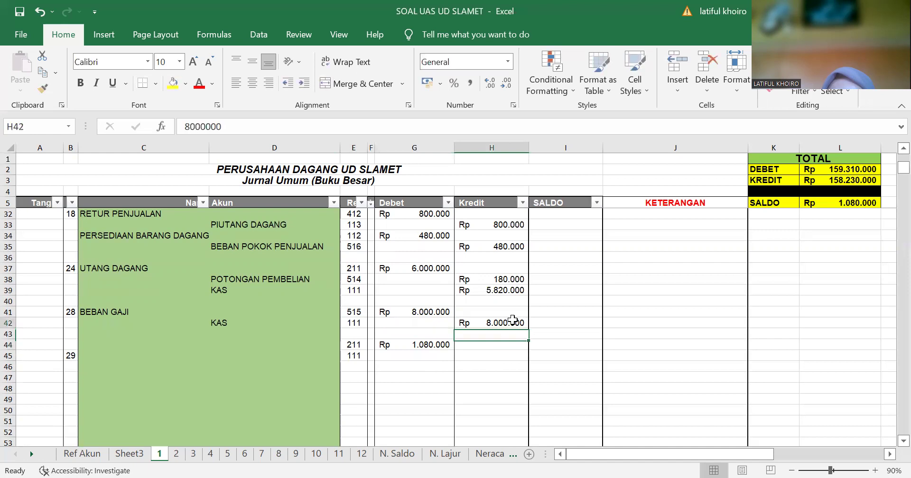
left_click_drag(520, 324, 524, 360)
left_click(510, 354)
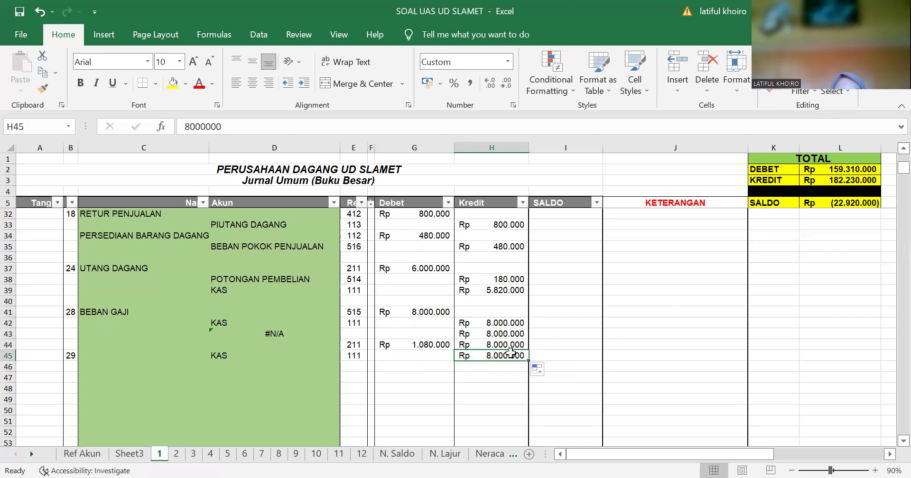
key("BackSpace")
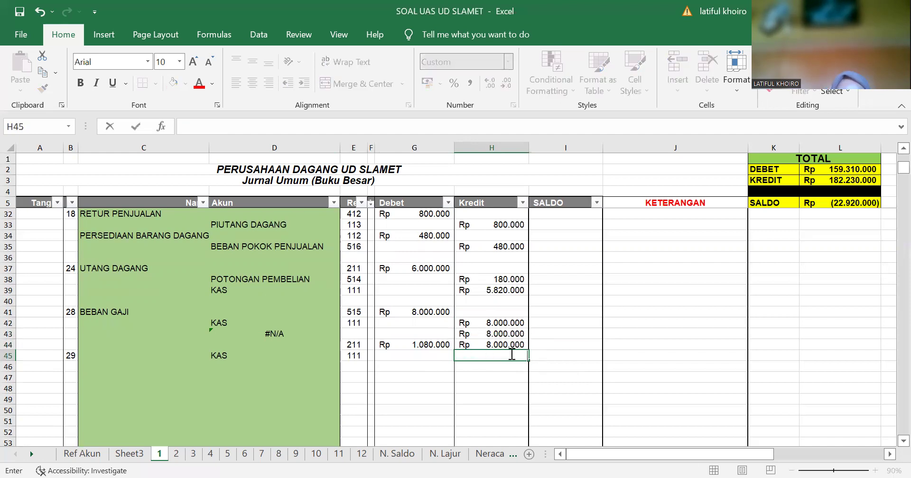
type("1.080.000")
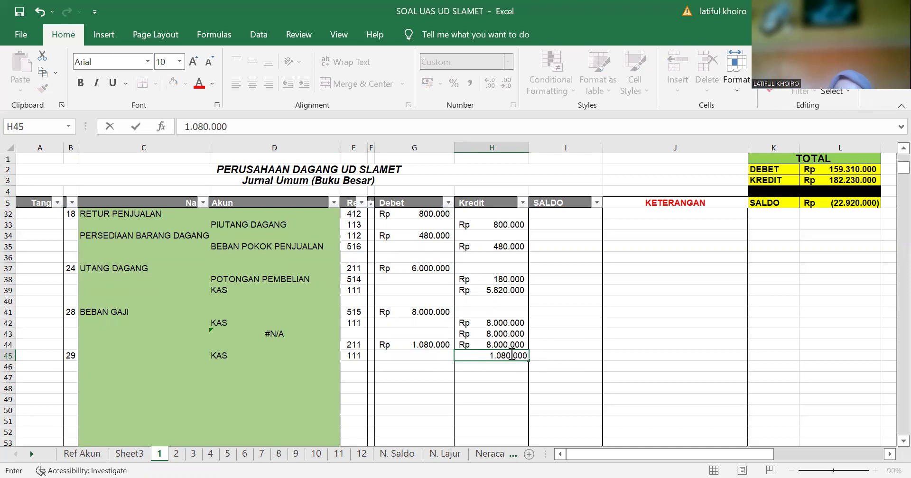
key("Return")
Clear the surplus copied credit amounts from H44 and H43.
left_click(504, 343)
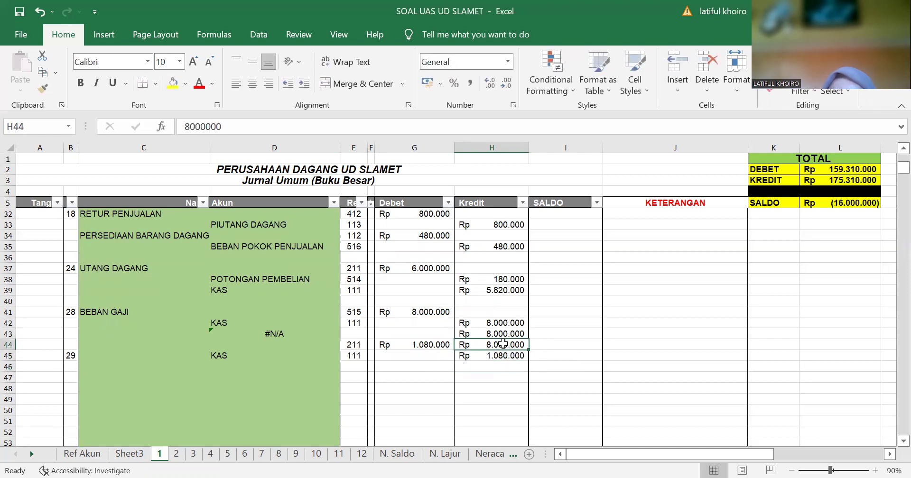
key("BackSpace")
left_click(503, 334)
key("BackSpace")
left_click(290, 360)
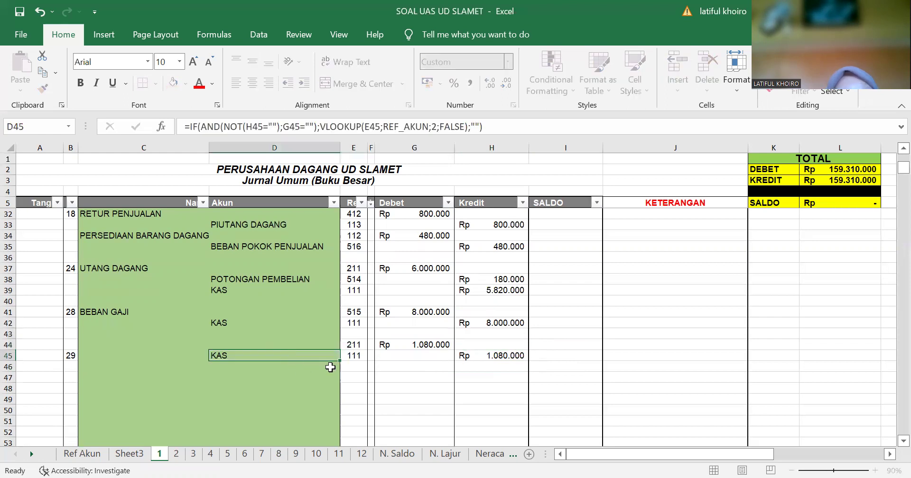
left_click(387, 372)
left_click(321, 345)
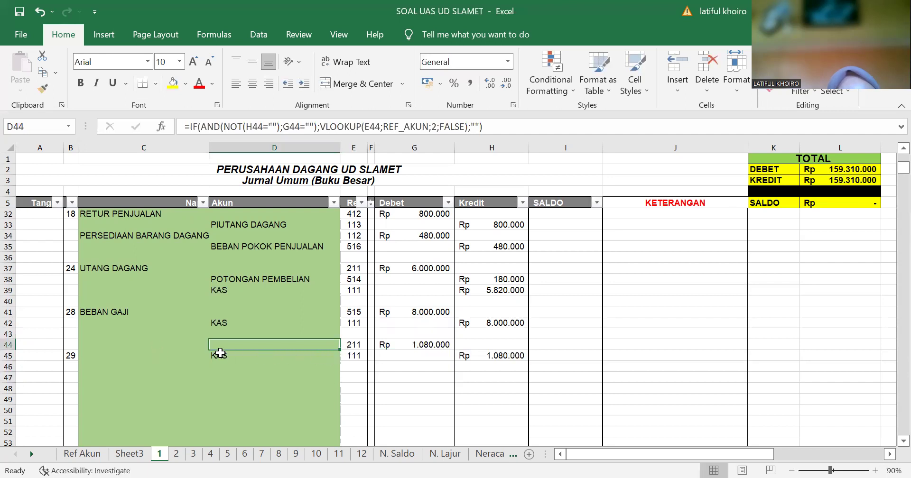
Enter day 29 in B44 on the debit row and remove the day from B45.
left_click(72, 355)
type("29")
key("ctrl+Return")
left_click_drag(359, 345, 148, 346)
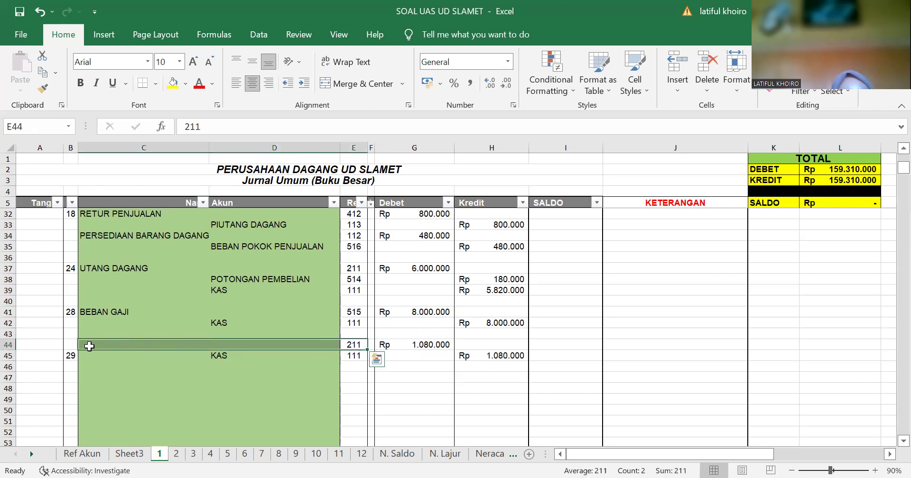
left_click(69, 347)
type("29")
key("Return")
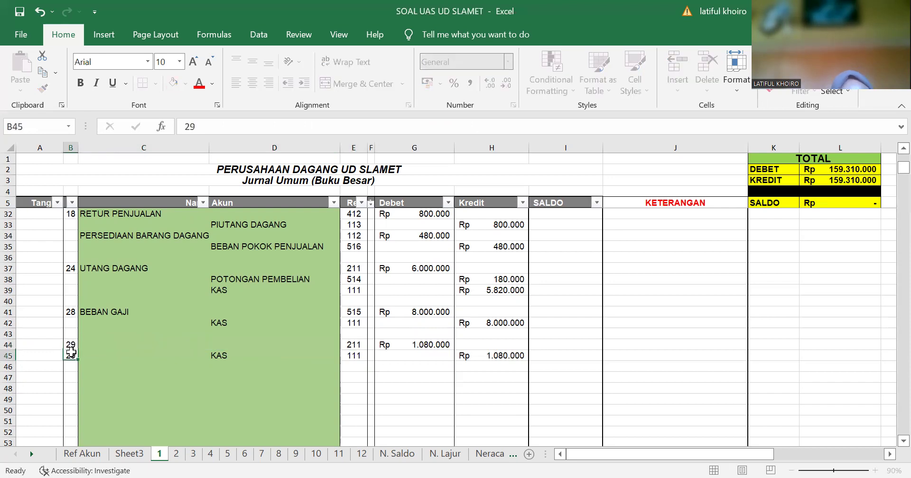
key("BackSpace")
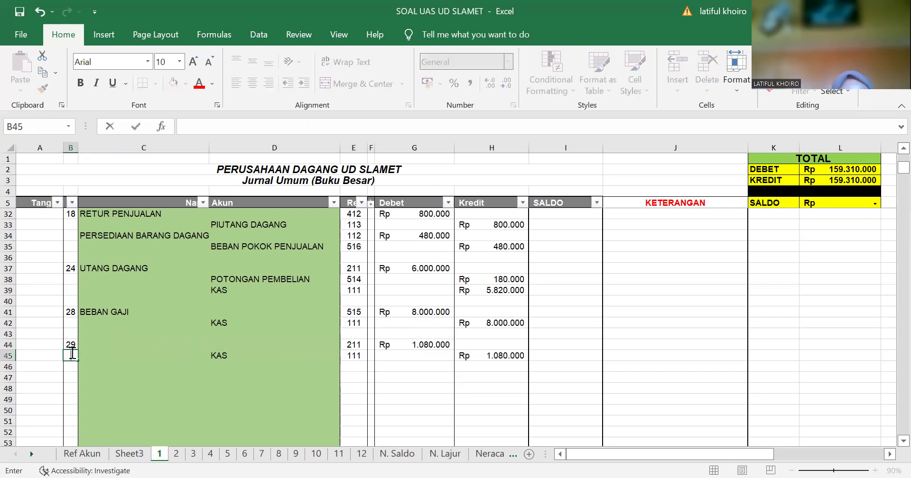
Fill the debit account name formula from C41 down to C47.
left_click(233, 348)
left_click_drag(138, 346, 153, 323)
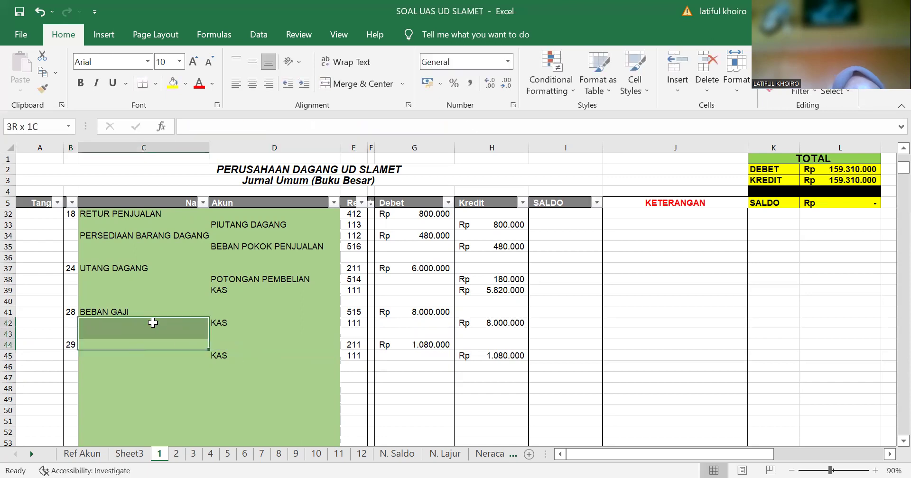
left_click(152, 323)
left_click(156, 311)
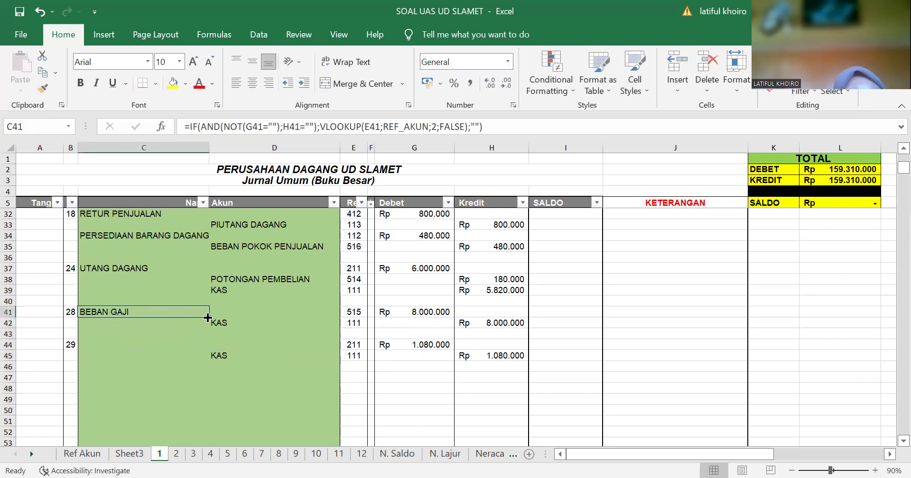
left_click_drag(207, 318, 203, 382)
left_click(305, 406)
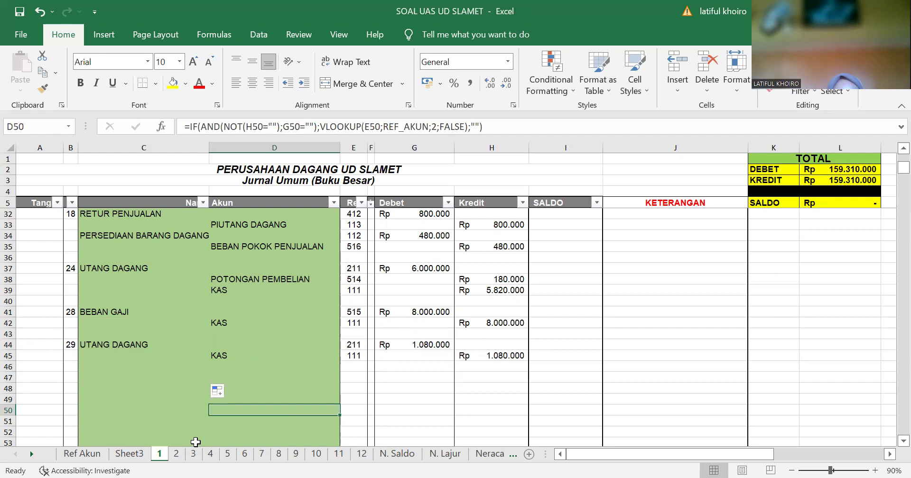
Review the January journal from its first entry and examine the day 31 year-end adjustment information in Sheet3.
scroll(400, 350, "up", 9)
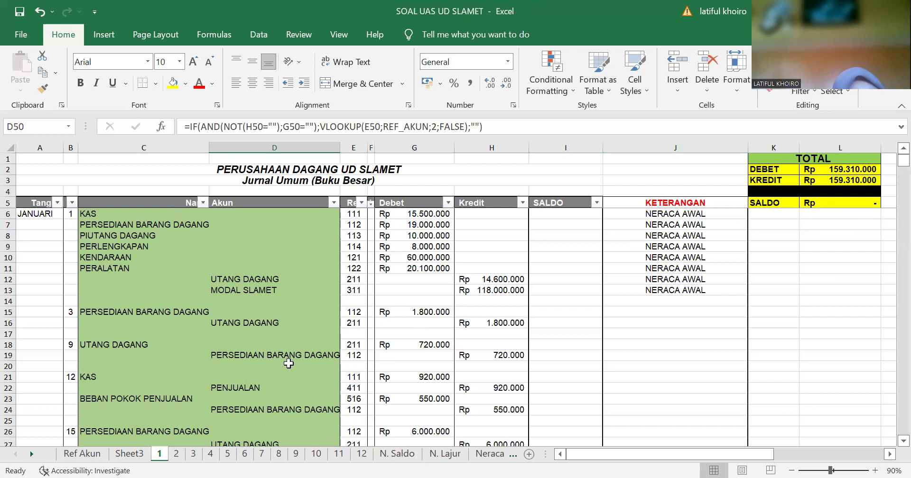
left_click(134, 454)
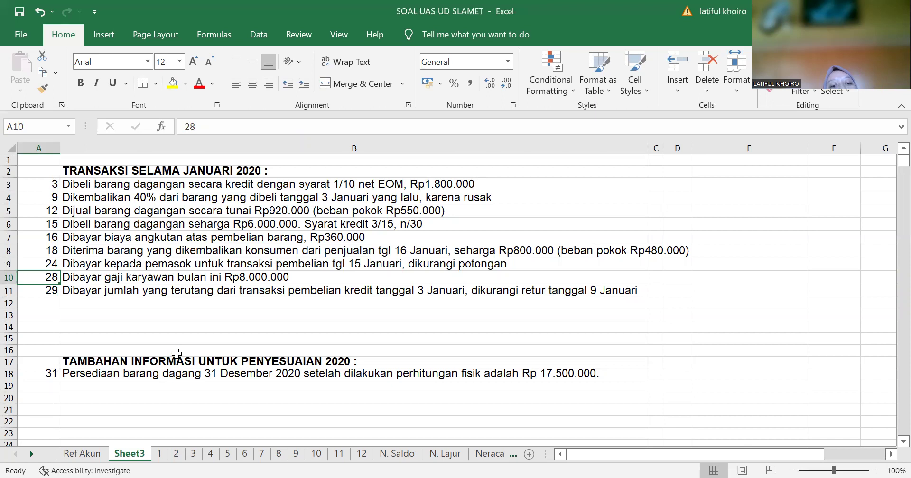
left_click(43, 375)
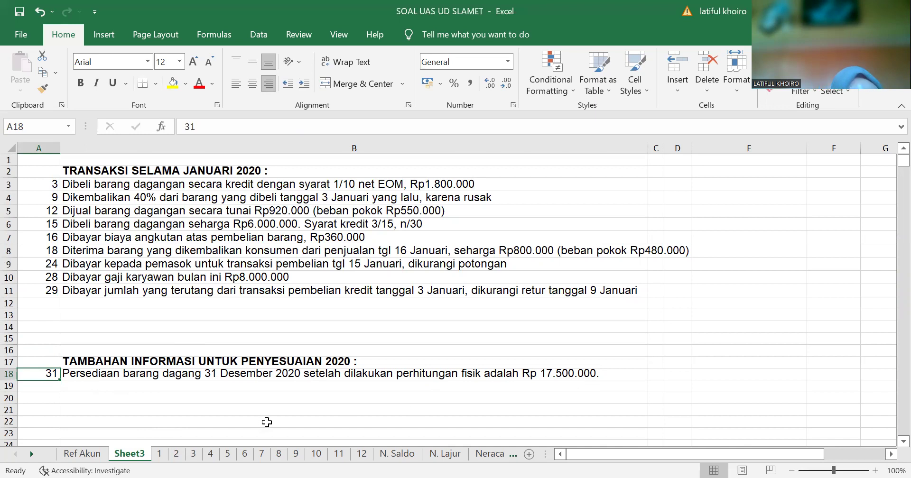
Date the first entry of journal sheet 12 with 31 in B6 and Desember in A6.
left_click(362, 454)
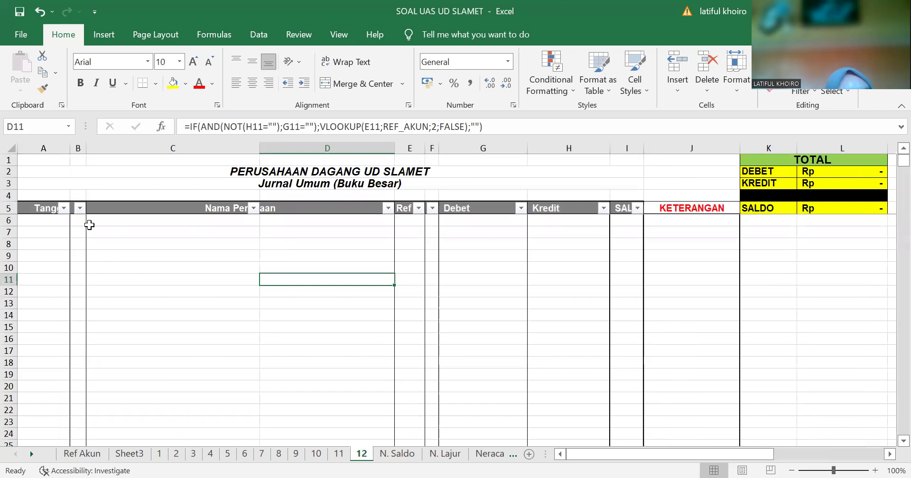
left_click(57, 221)
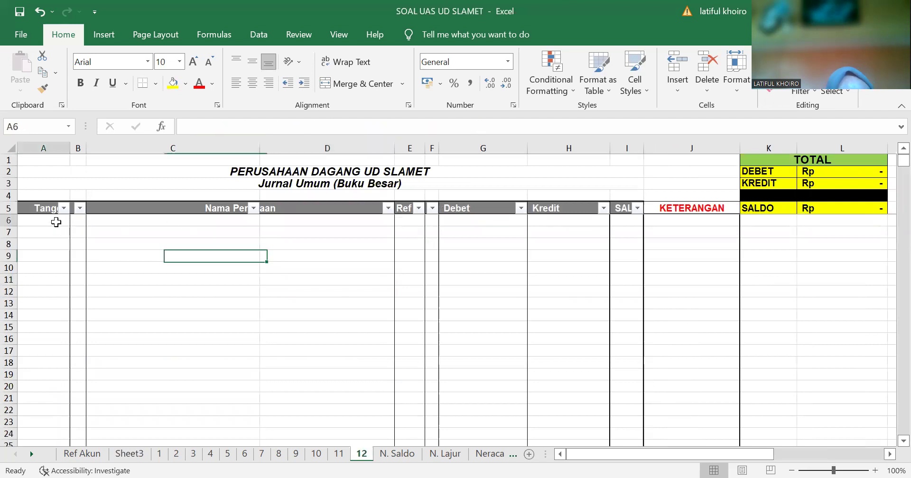
left_click(82, 223)
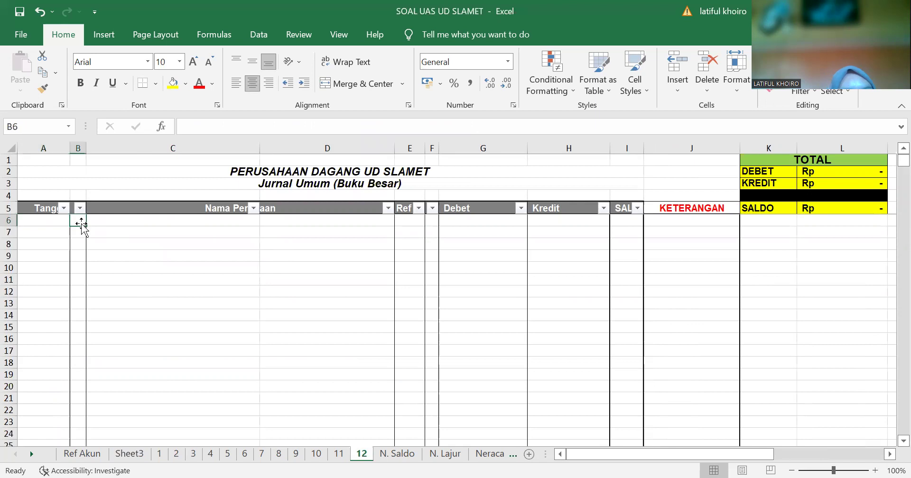
type("31")
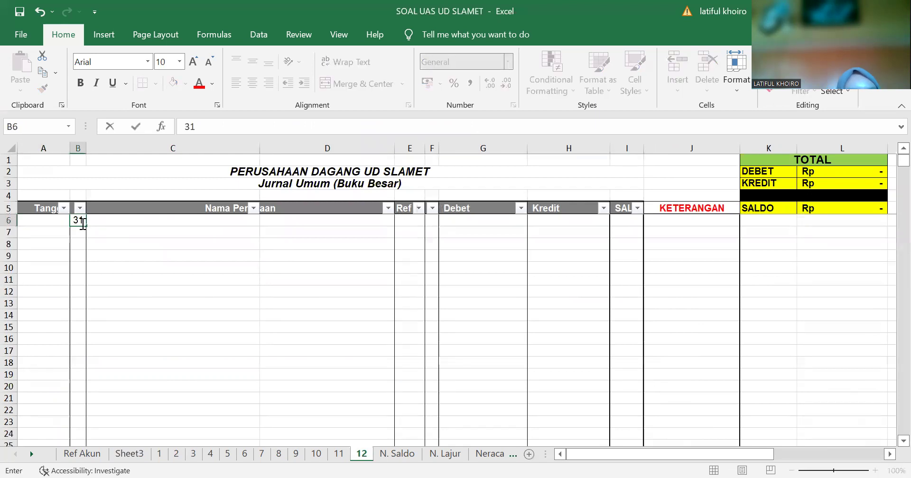
left_click(53, 219)
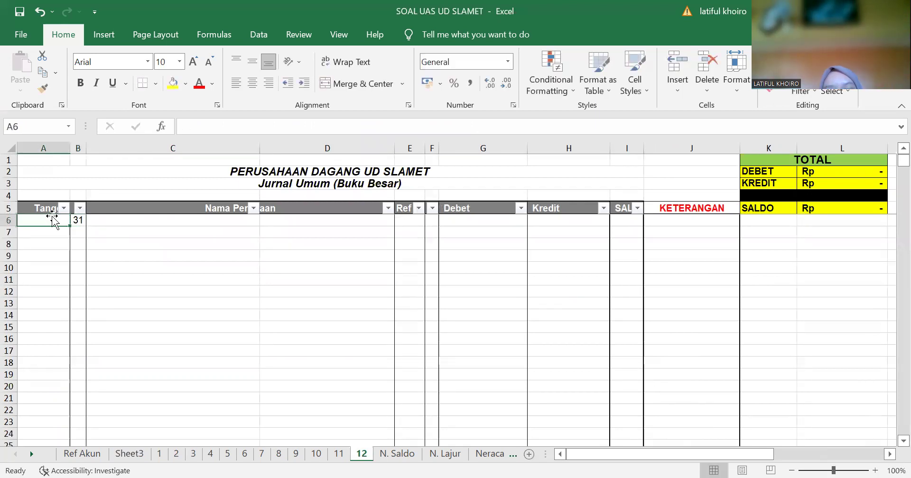
type("D")
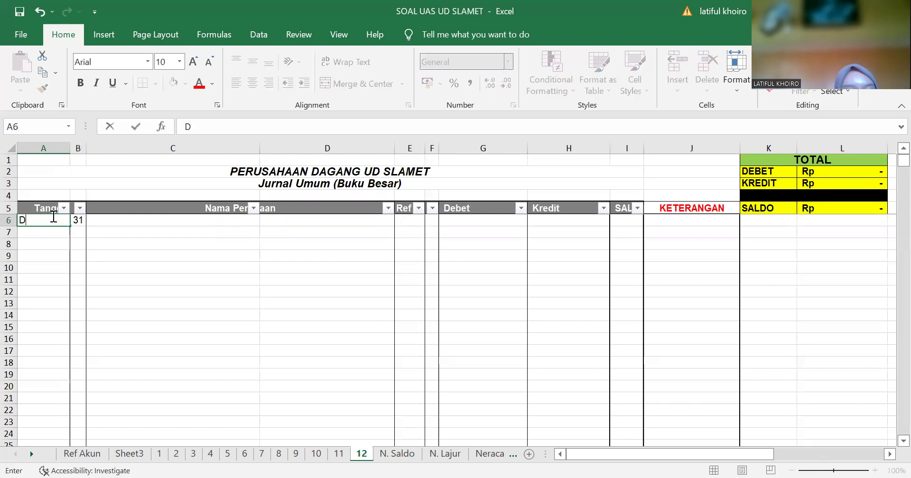
type("esem")
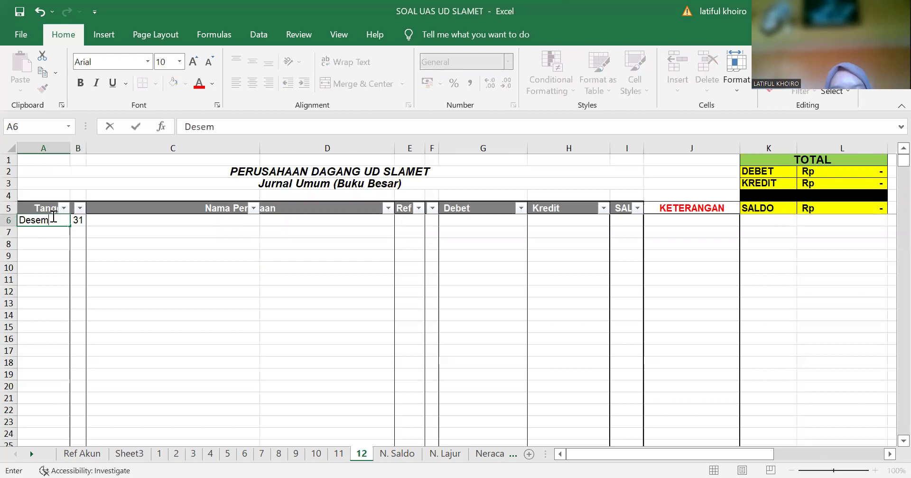
type("bet")
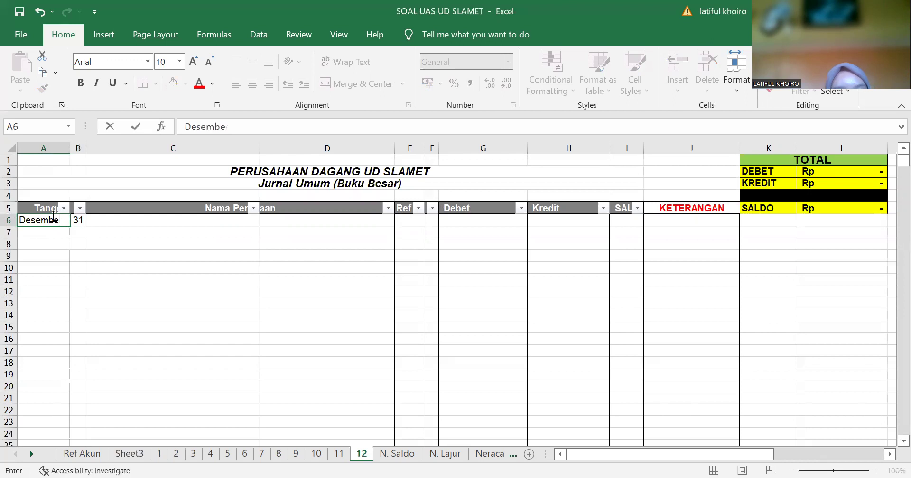
Enter BEBAN POKOK PENJUALAN as the debit account in C6 of journal sheet 12.
left_click(118, 220)
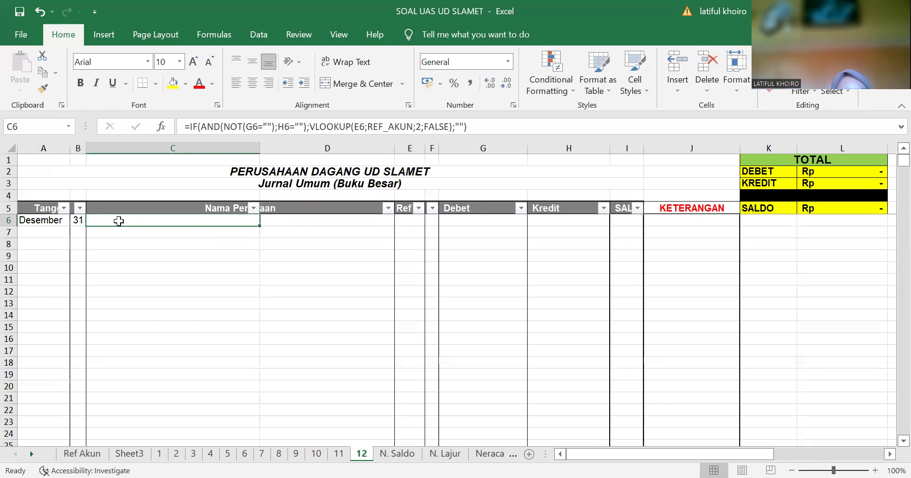
type("beb")
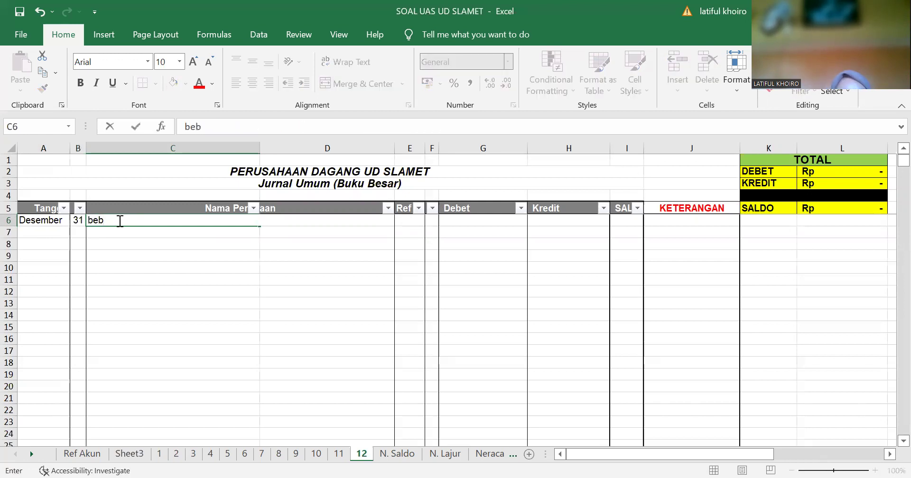
key("BackSpace")
key("BackSpace")
type("V")
key("BackSpace")
type("BEBAN")
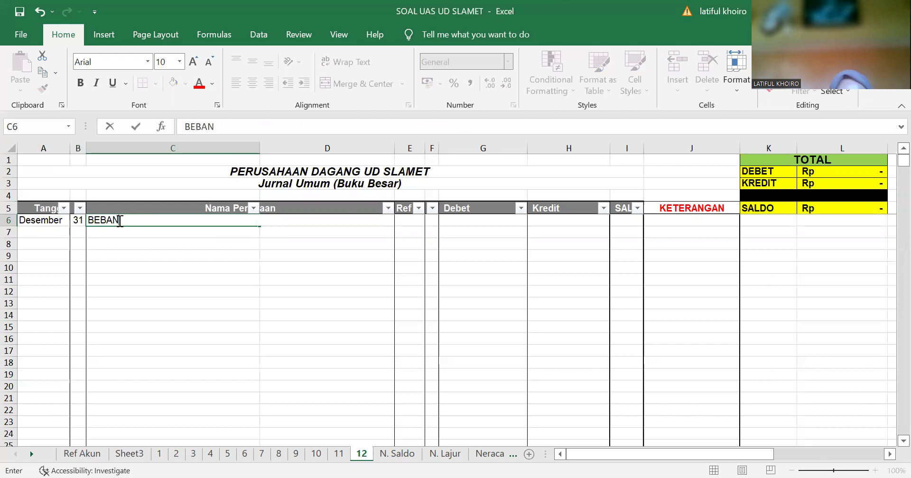
type(" POKOK PENJUALAN")
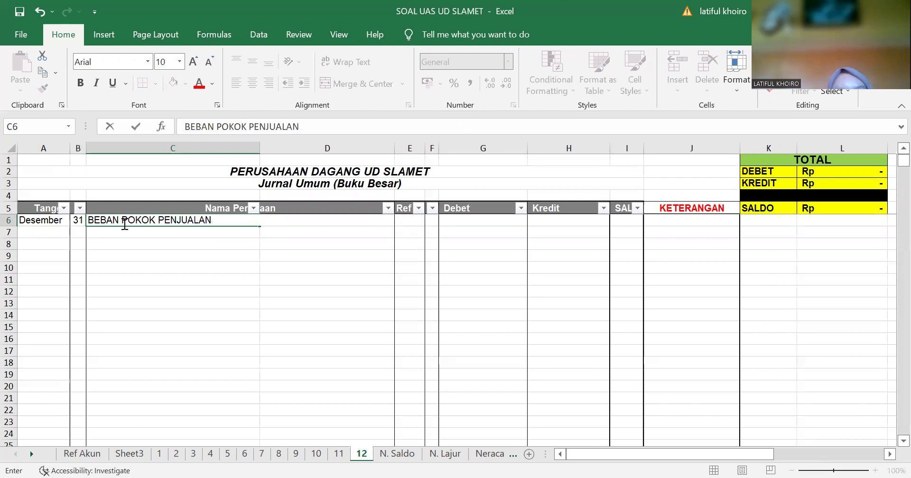
Enter UTANG DAGANG as the credit account in D7.
left_click(324, 230)
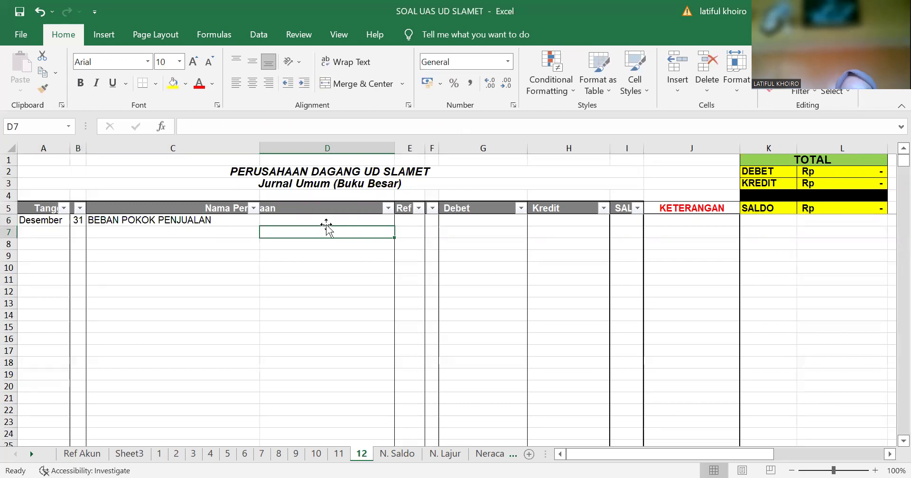
type("UTANG")
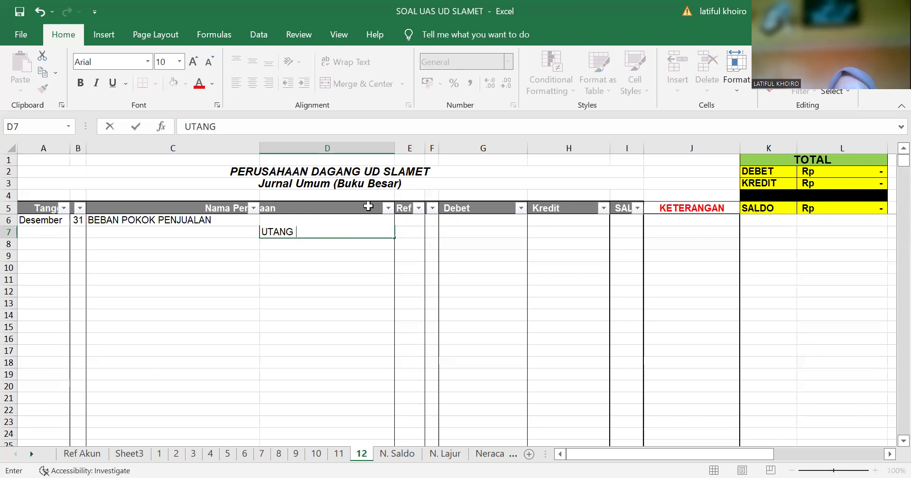
type(" DAGANG")
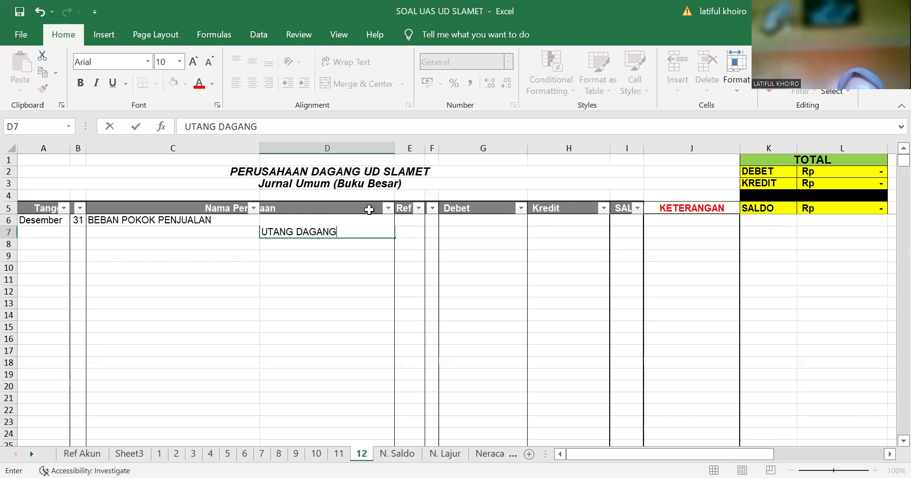
left_click(422, 211)
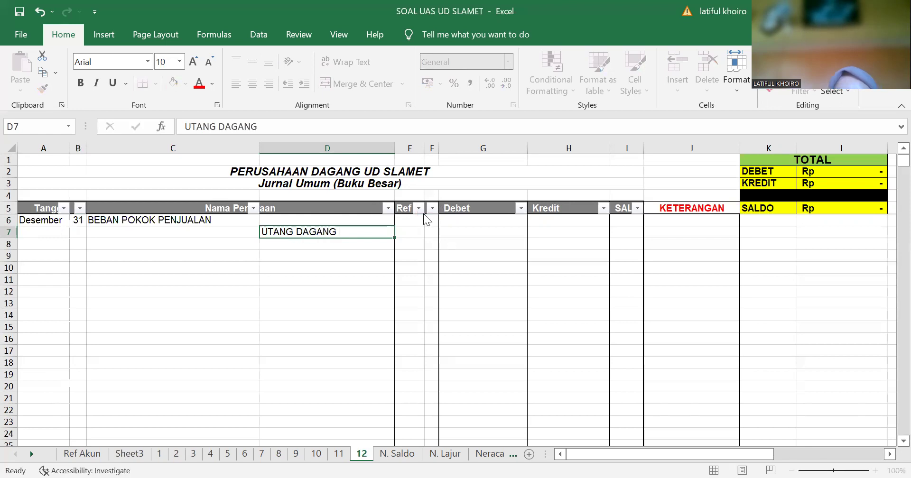
Look up BEBAN POKOK PENJUALAN in the Ref Akun sheet and enter its reference 516 in E6 of sheet 12.
left_click(407, 221)
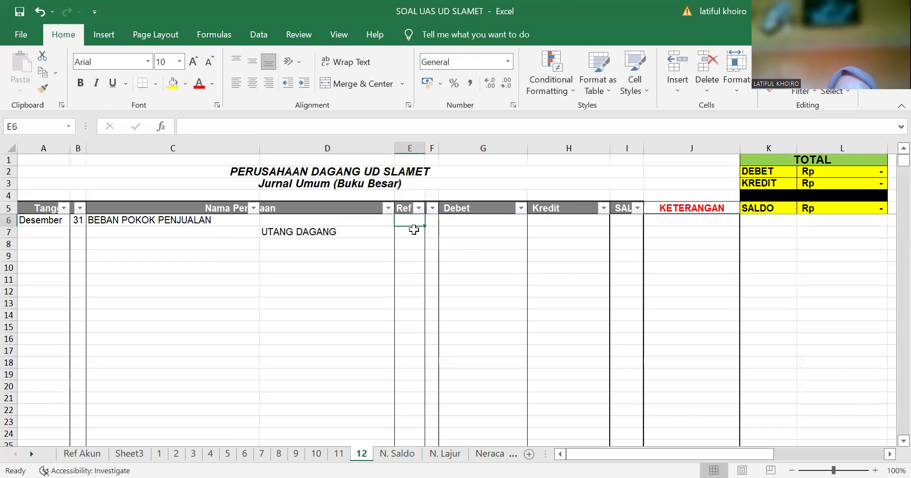
left_click(102, 456)
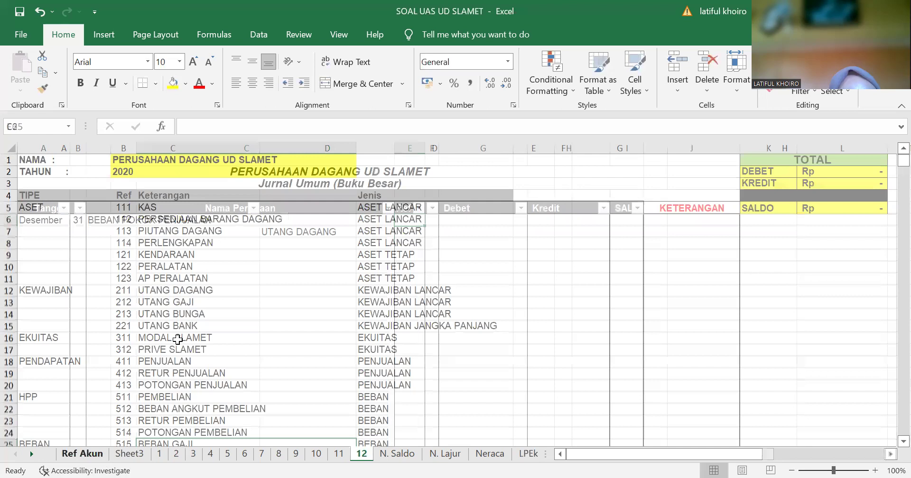
scroll(191, 387, "down", 1)
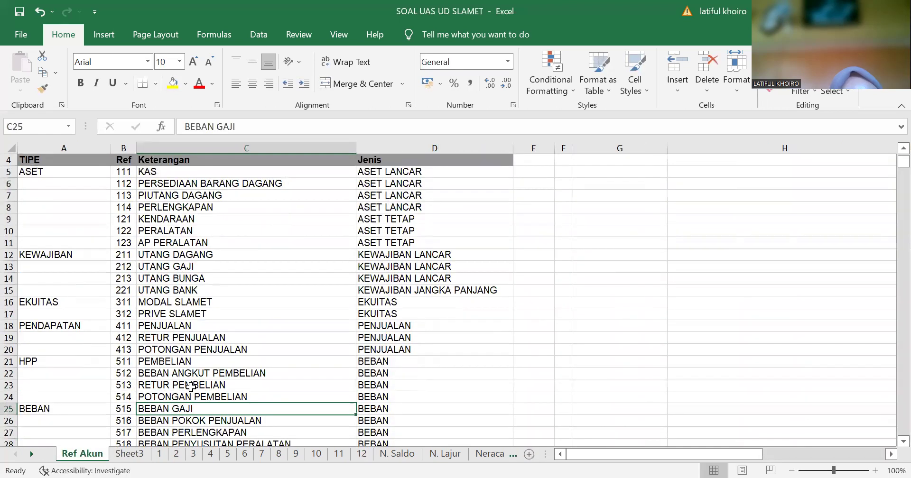
scroll(190, 386, "down", 1)
left_click(198, 387)
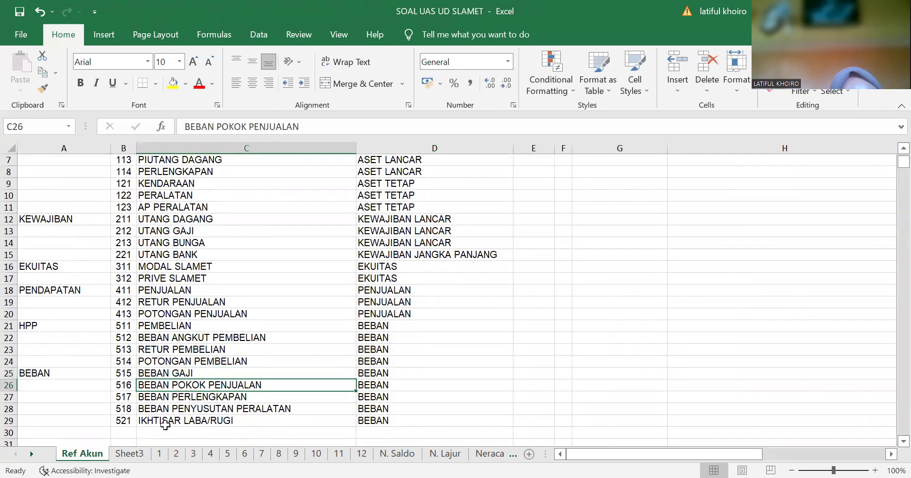
left_click(160, 455)
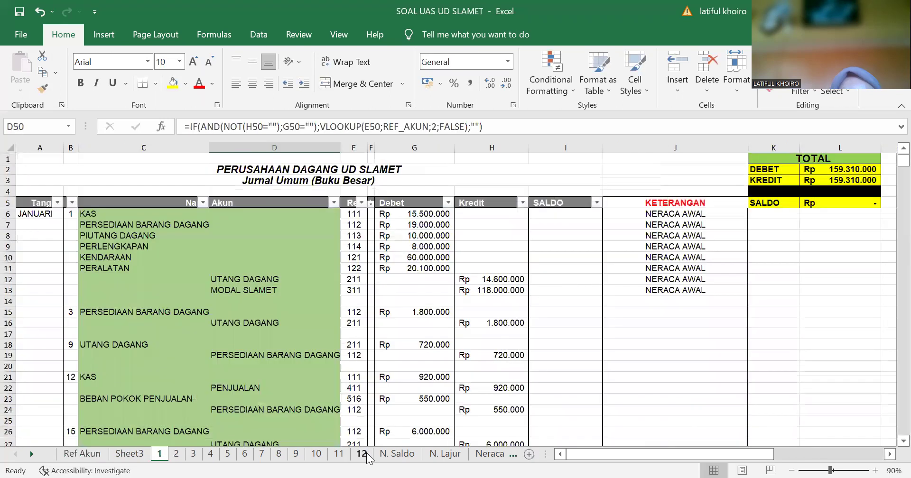
left_click(366, 453)
type("516")
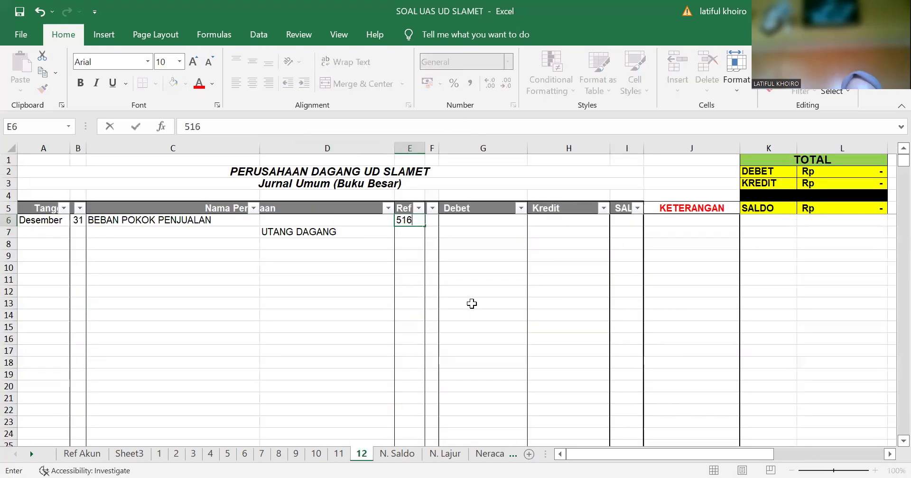
Look up UTANG DAGANG in the Ref Akun sheet and enter its reference 211 in E7 of sheet 12.
left_click(412, 234)
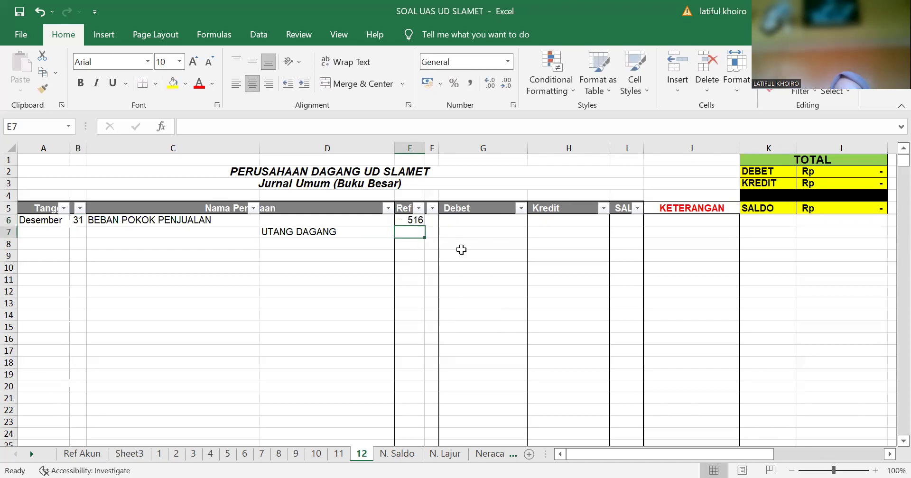
left_click(97, 453)
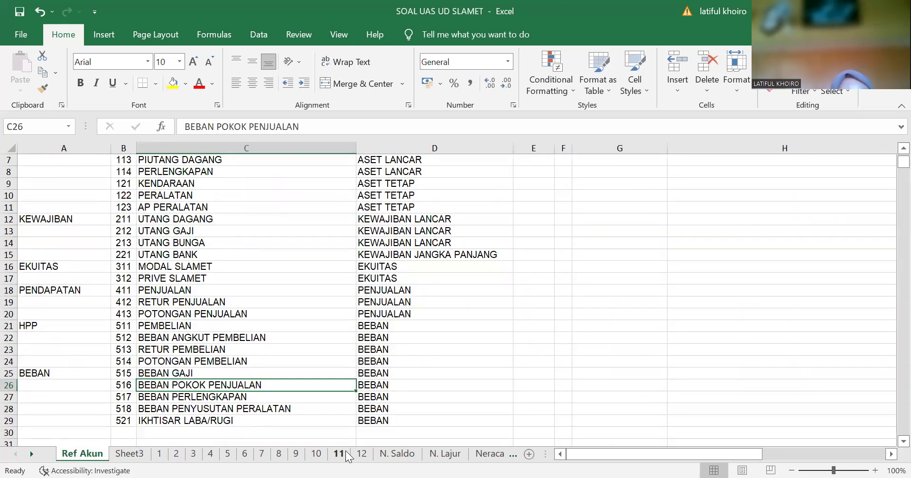
left_click(362, 453)
type("211")
key("Return")
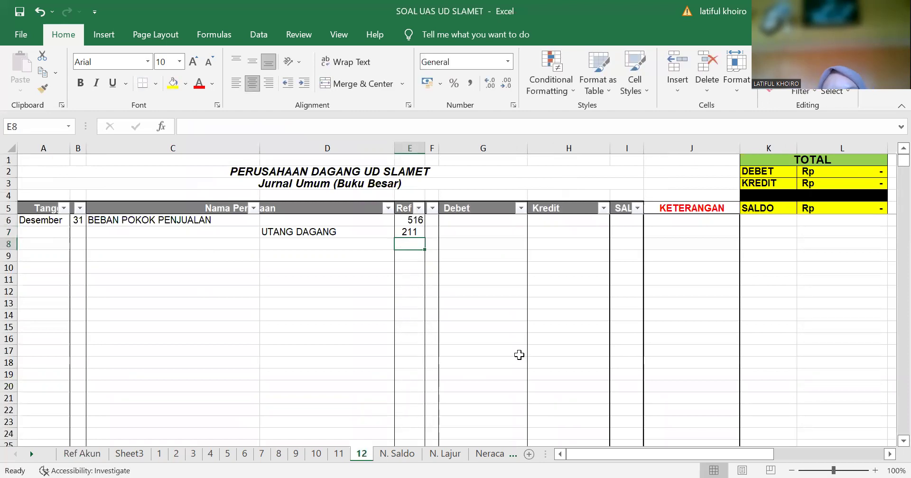
Enter 1.500.000 as the debit amount in G6 and the same amount as the credit in H7.
scroll(519, 355, "right", 5)
scroll(519, 355, "left", 3)
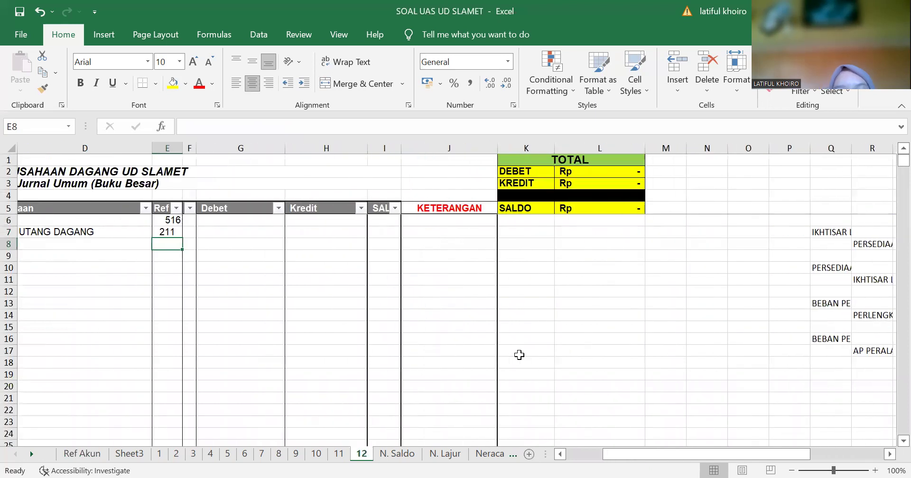
left_click(227, 221)
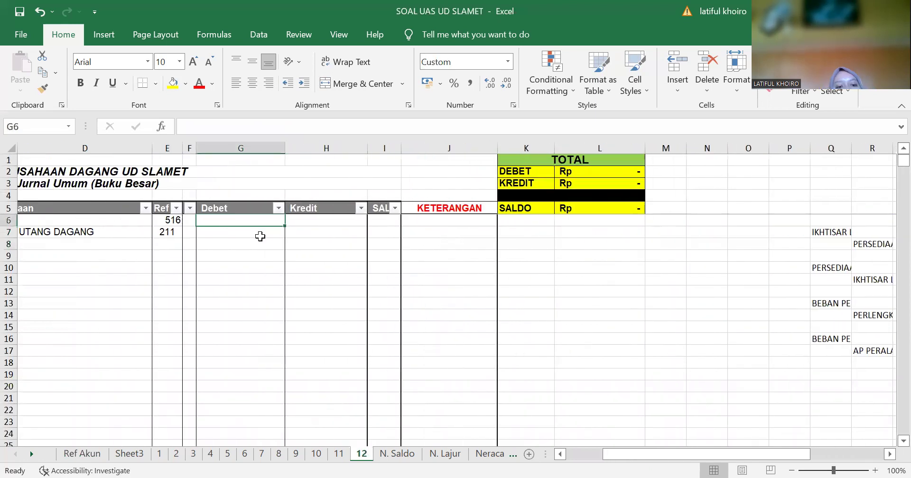
type("500.000")
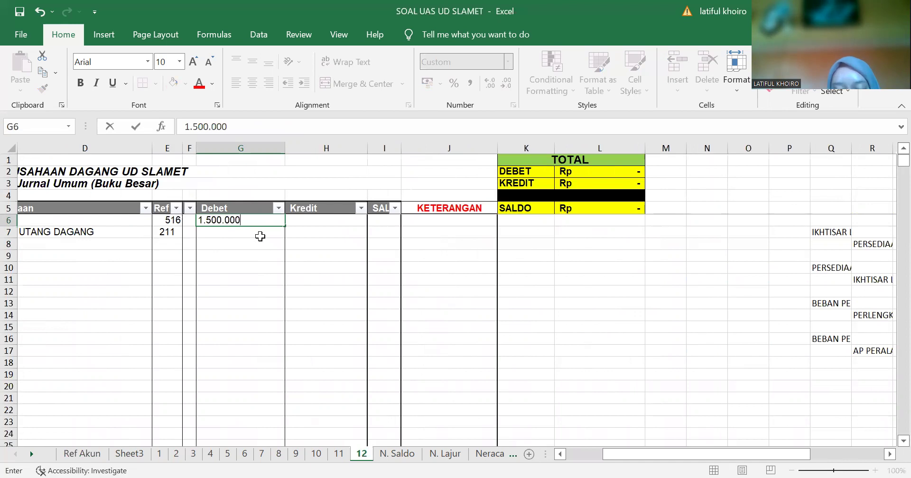
key("Return")
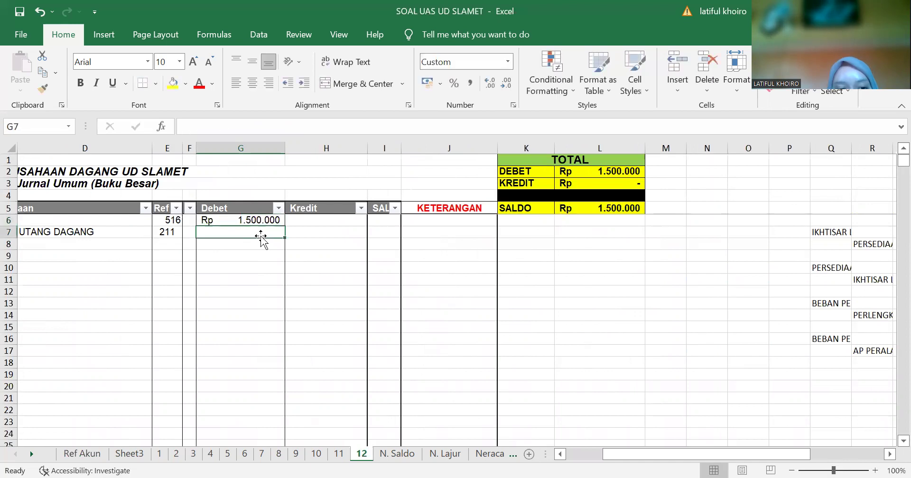
left_click(304, 234)
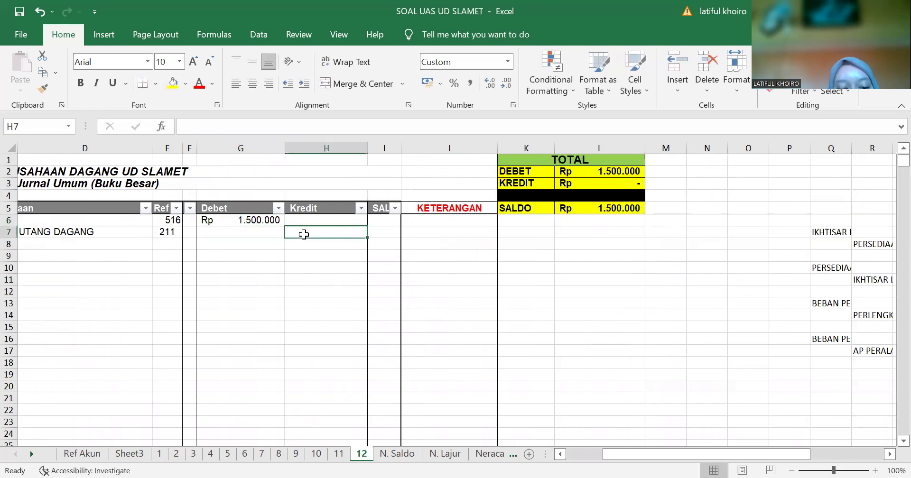
type("1.500.0")
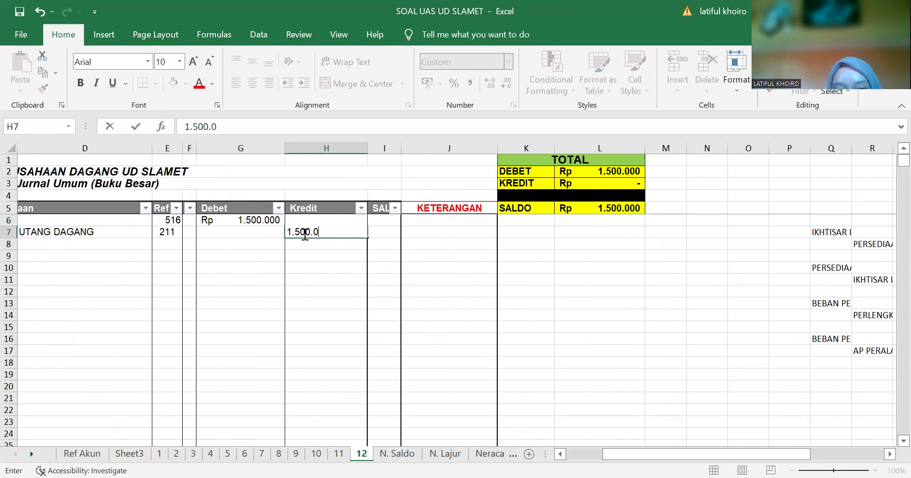
type("00")
key("Return")
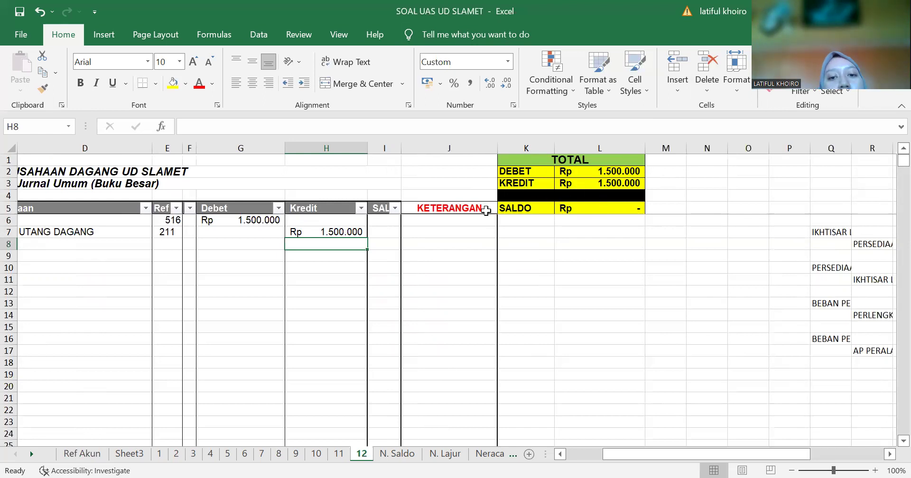
Review the trial balance in N. Saldo, the worksheet in N. Lajur and the balance sheet in Neraca.
scroll(492, 266, "left", 3)
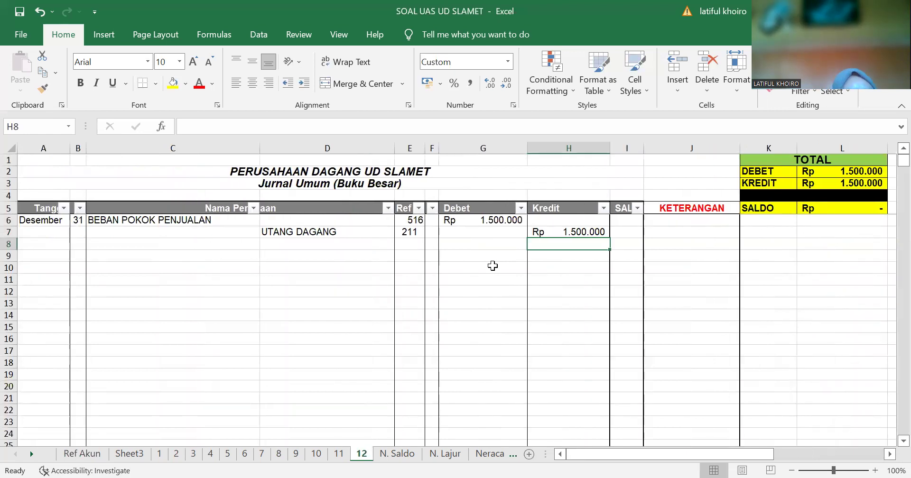
left_click(402, 457)
scroll(410, 379, "down", 2)
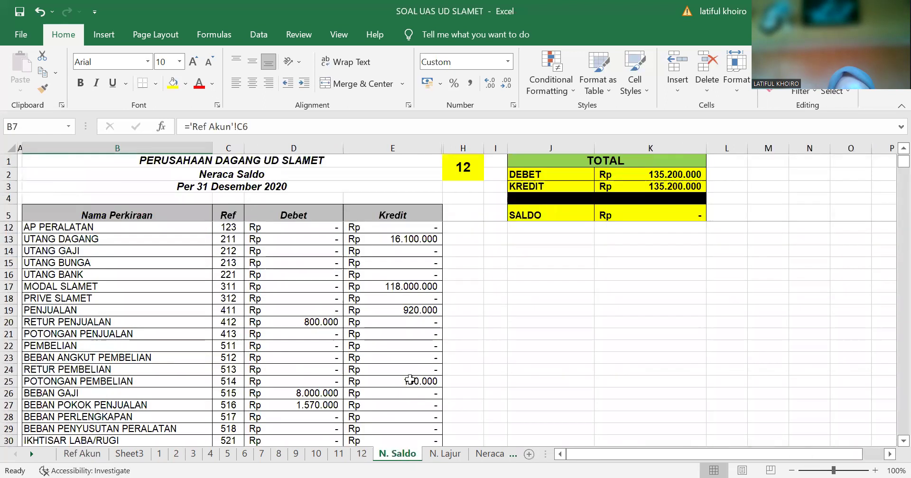
left_click(445, 454)
left_click(405, 455)
scroll(437, 405, "down", 5)
scroll(437, 406, "up", 5)
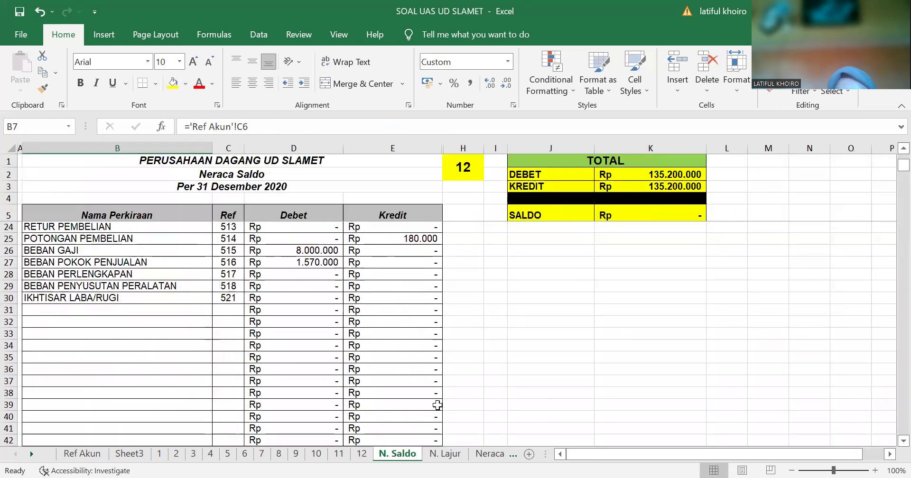
left_click(446, 454)
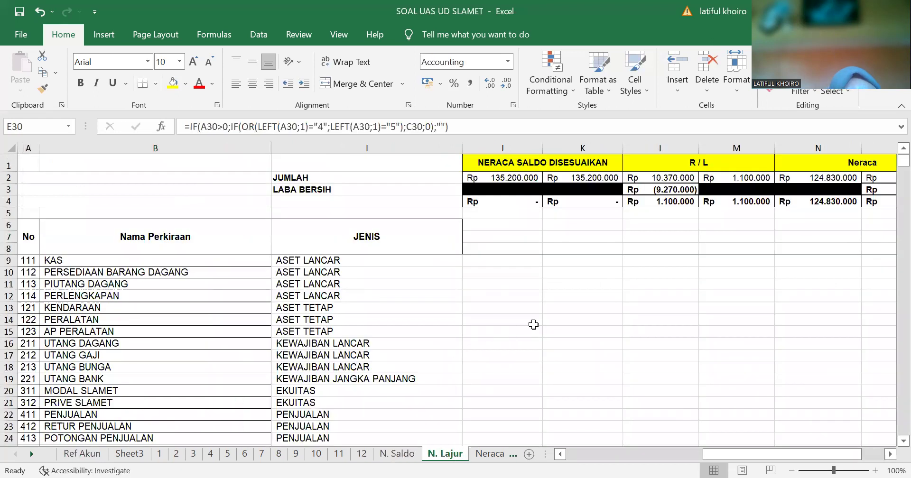
left_click(491, 455)
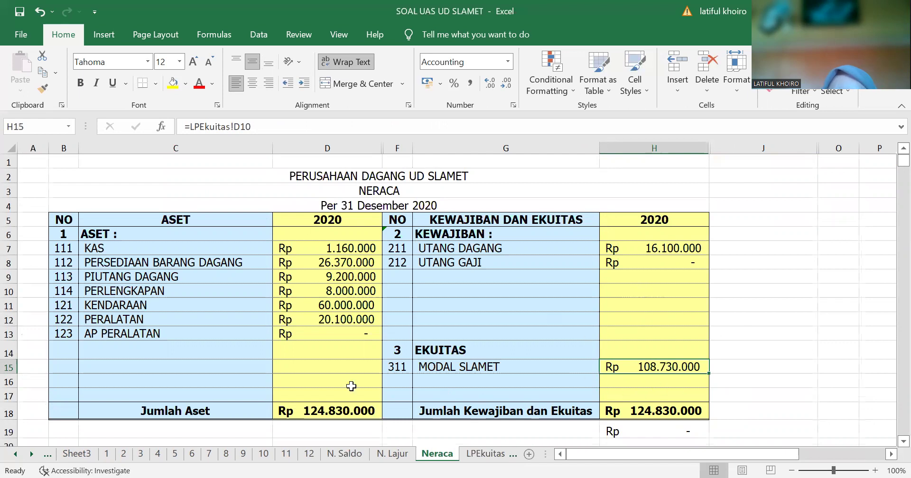
Compare the Sheet3 transactions and January journal with the balance sheet in Neraca and the equity statement in LPEkuitas.
left_click(77, 454)
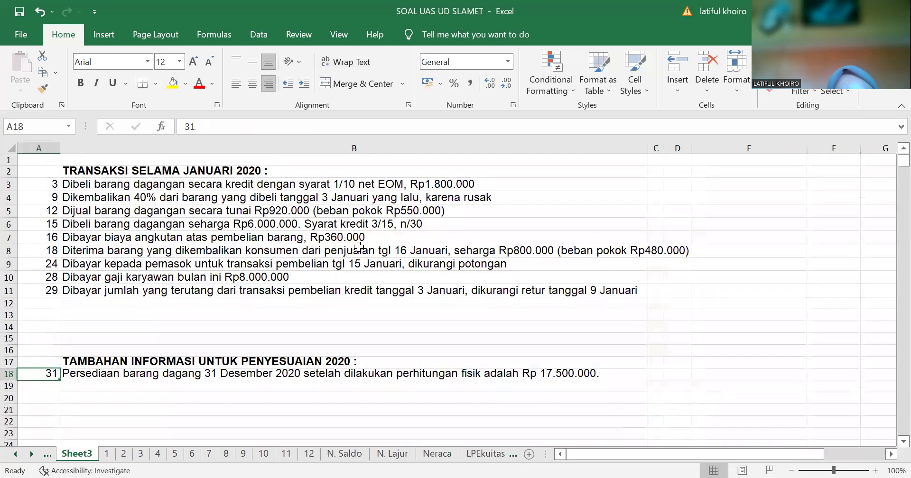
left_click(108, 453)
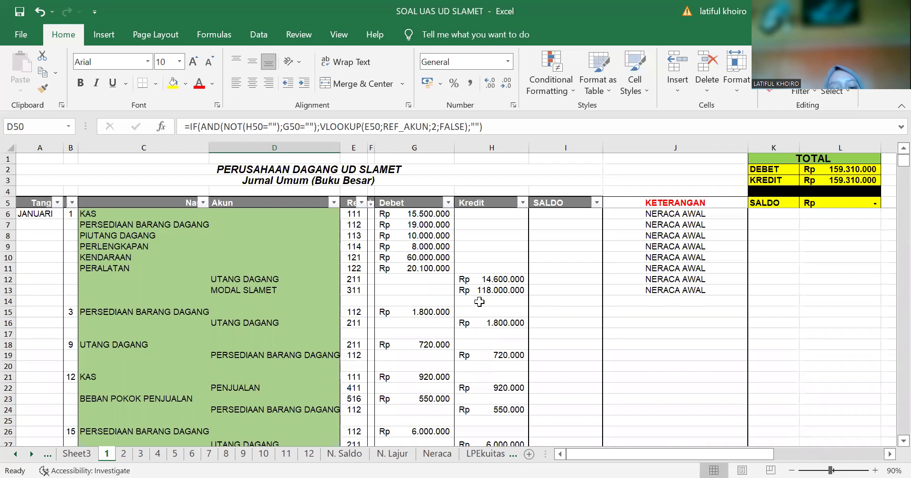
left_click(433, 456)
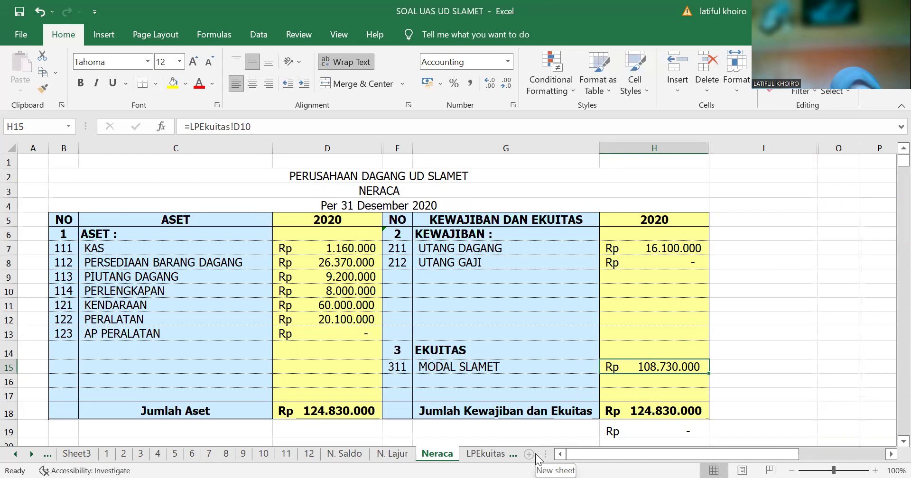
left_click(490, 458)
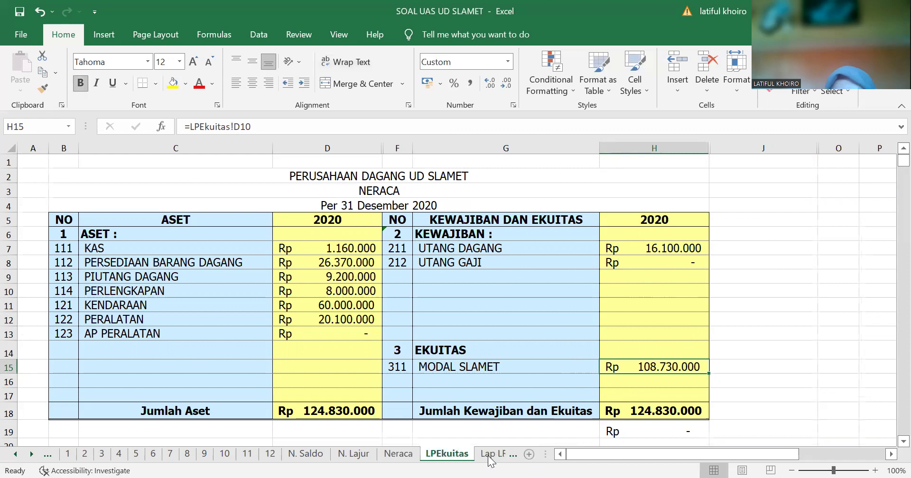
left_click(412, 458)
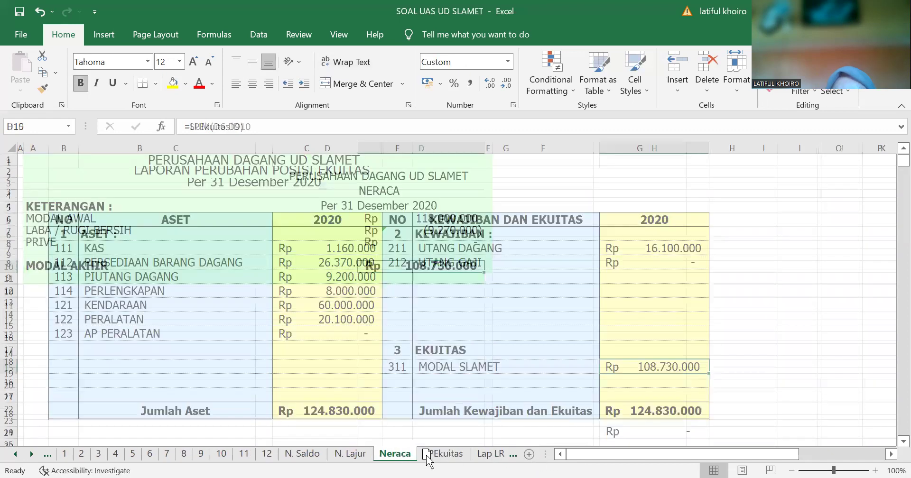
left_click(443, 454)
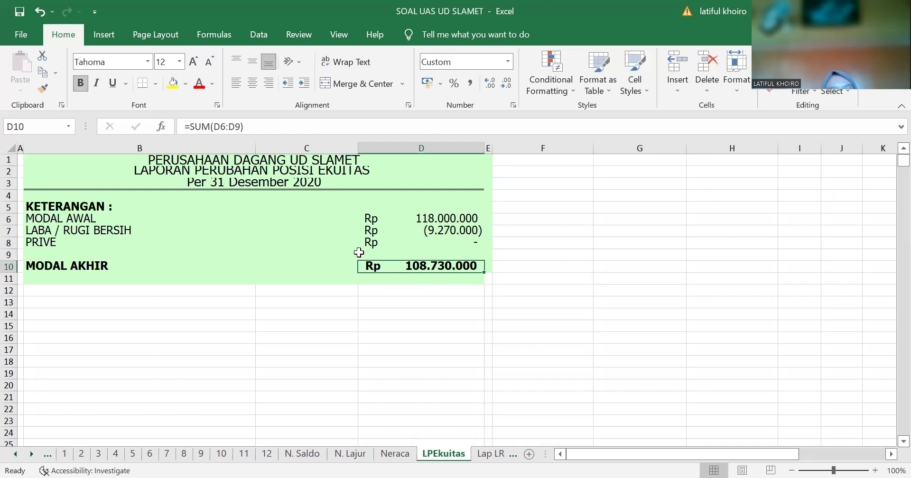
Check the Neraca balance sheet against the January journal in sheet 1 and the equity statement in LPEkuitas.
left_click(394, 454)
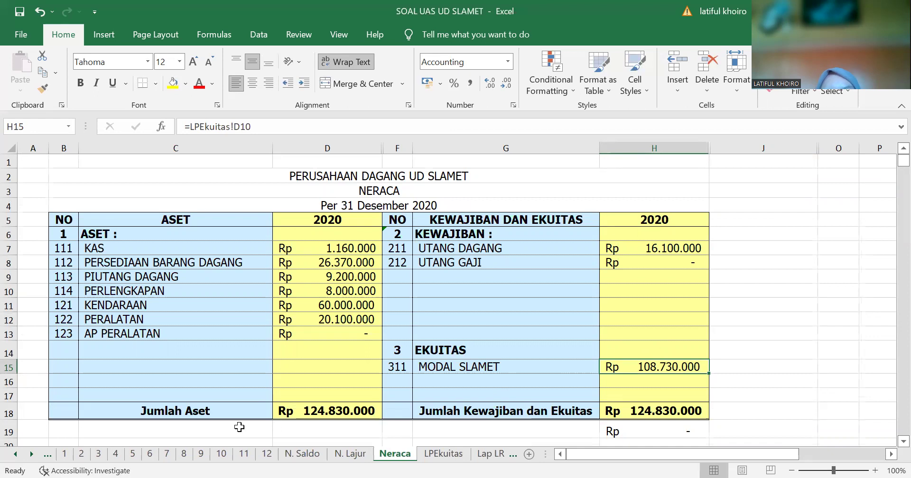
left_click(65, 455)
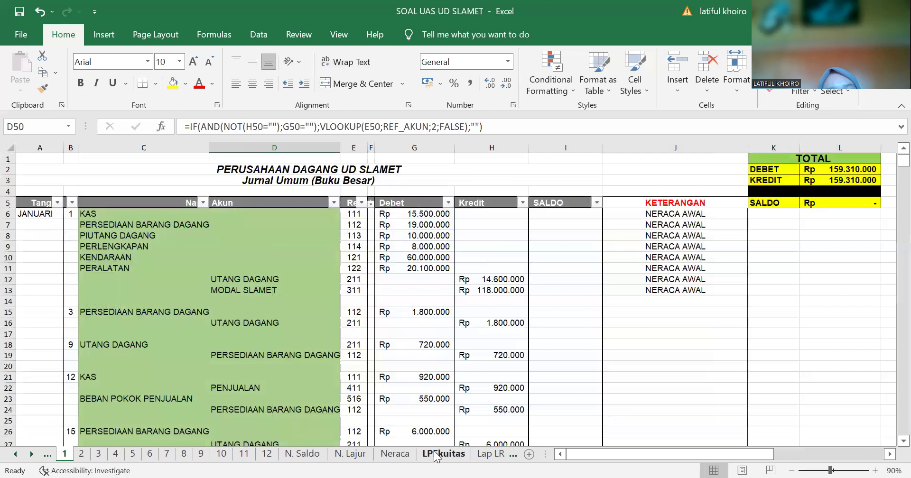
left_click(392, 453)
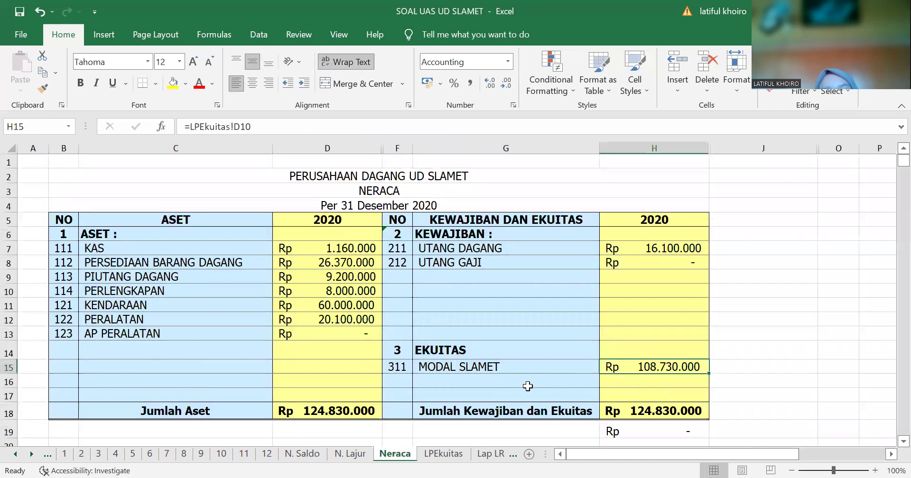
left_click(443, 454)
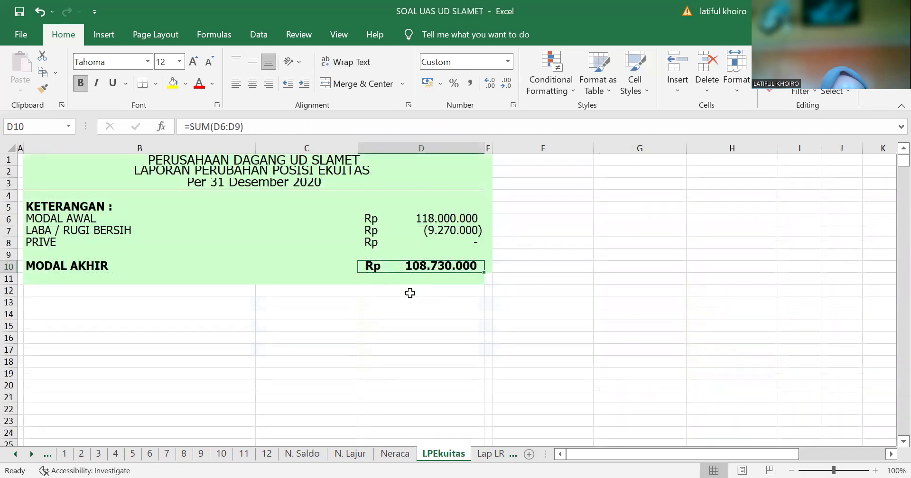
Widen column L in the Lap LR income statement so the HPP total in L18 fits.
left_click(494, 454)
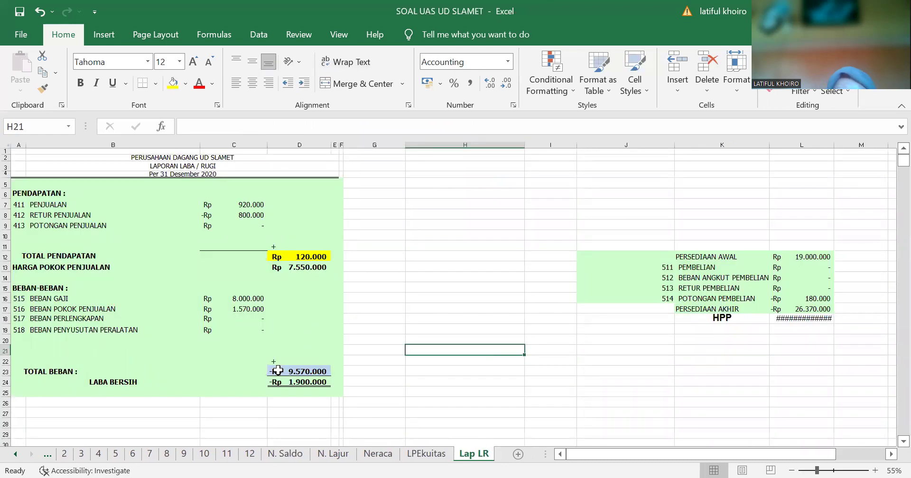
left_click(811, 322)
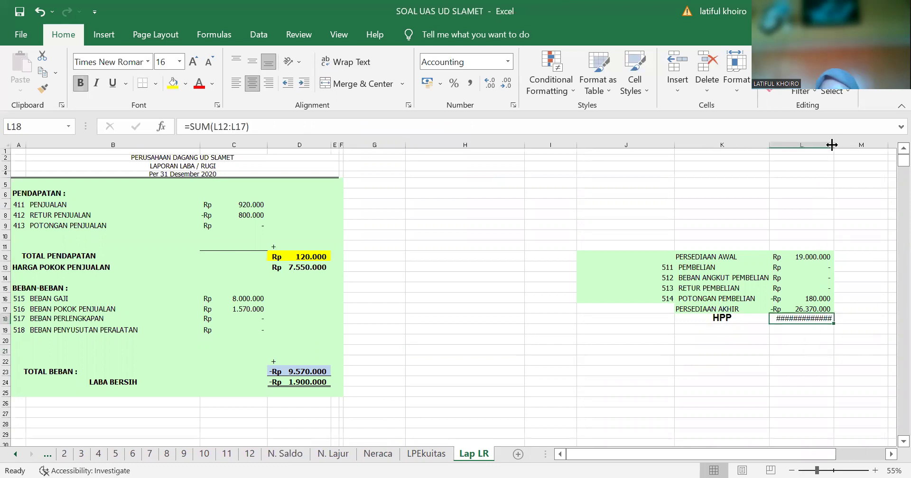
left_click_drag(832, 145, 866, 145)
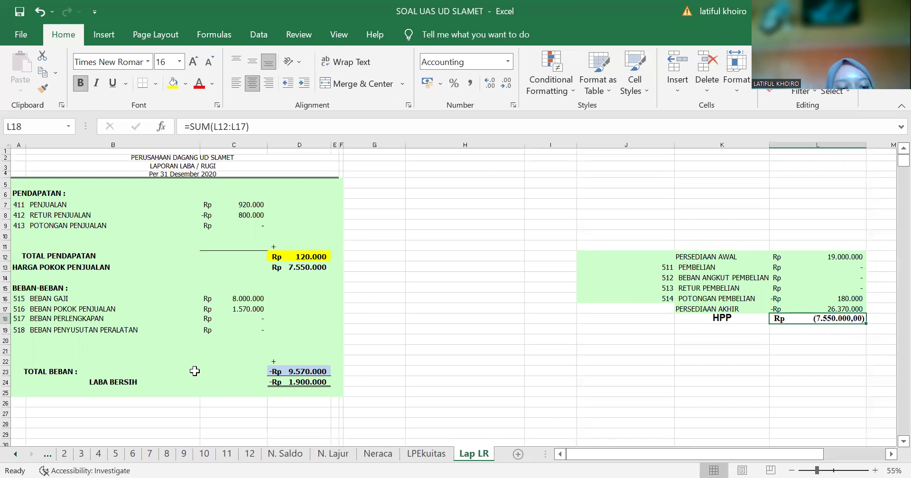
Inspect the TOTAL BEBAN formula in D23 of Lap LR, then review the equity statement and the Neraca balance sheet.
left_click(272, 353)
left_click(289, 372)
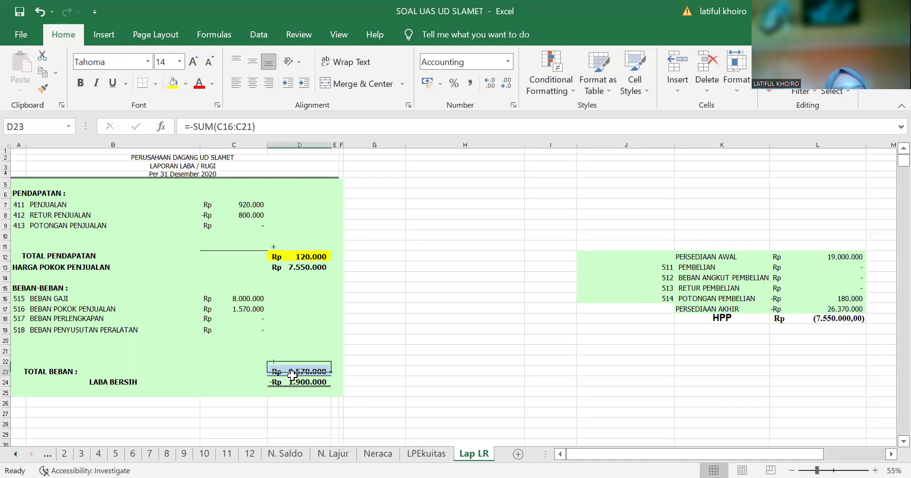
left_click(435, 390)
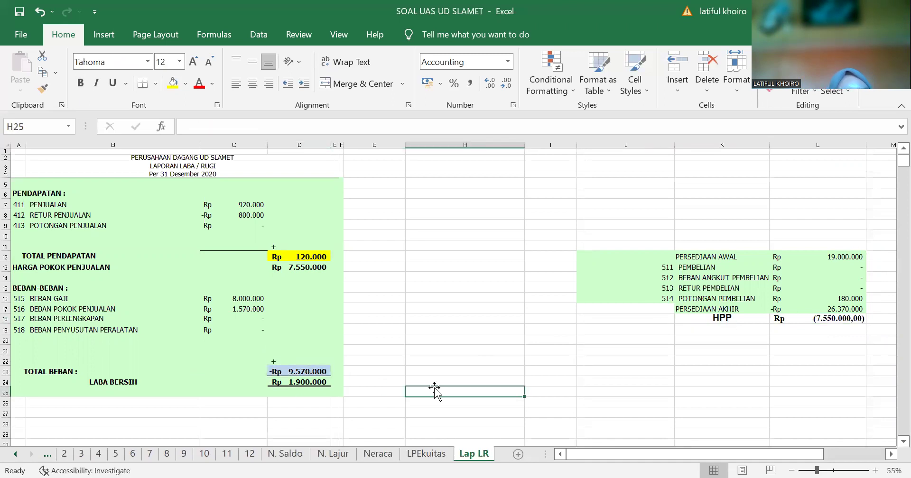
left_click(429, 455)
left_click(378, 454)
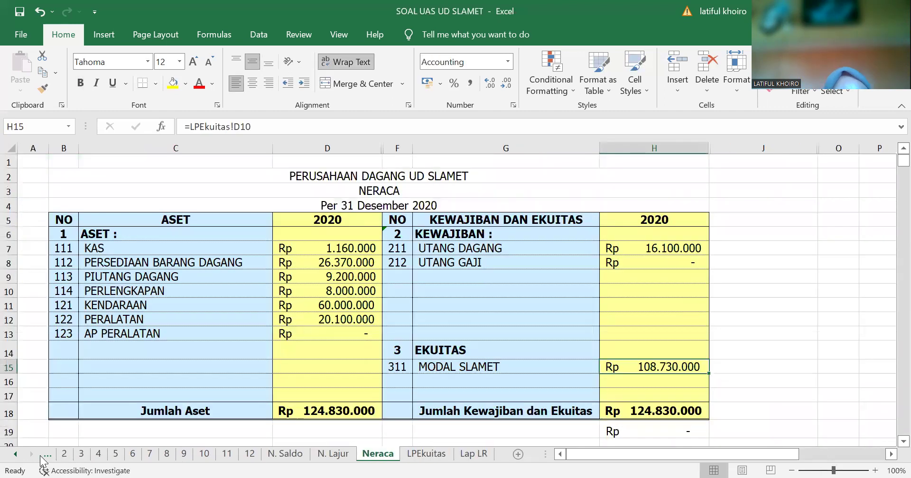
Compare the 31 December inventory adjustment information in Sheet3 with the adjusting entry in journal sheet 12.
left_click(15, 454)
left_click(15, 455)
left_click(15, 454)
left_click(129, 454)
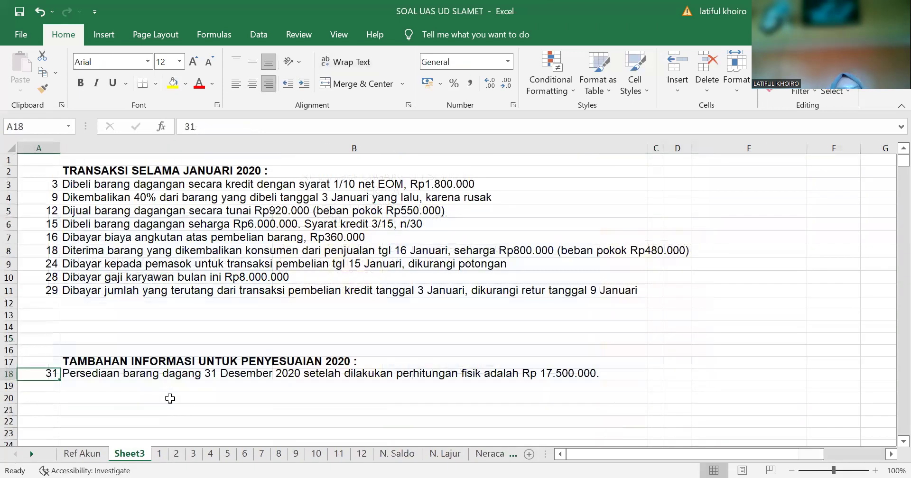
left_click(170, 399)
left_click(362, 455)
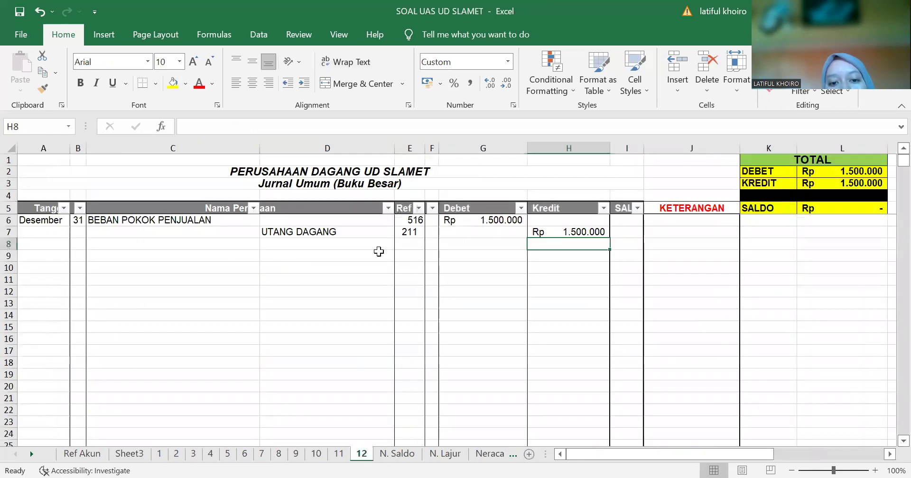
Review the account list in Ref Akun and read through the January journal entries in sheet 1.
left_click(101, 454)
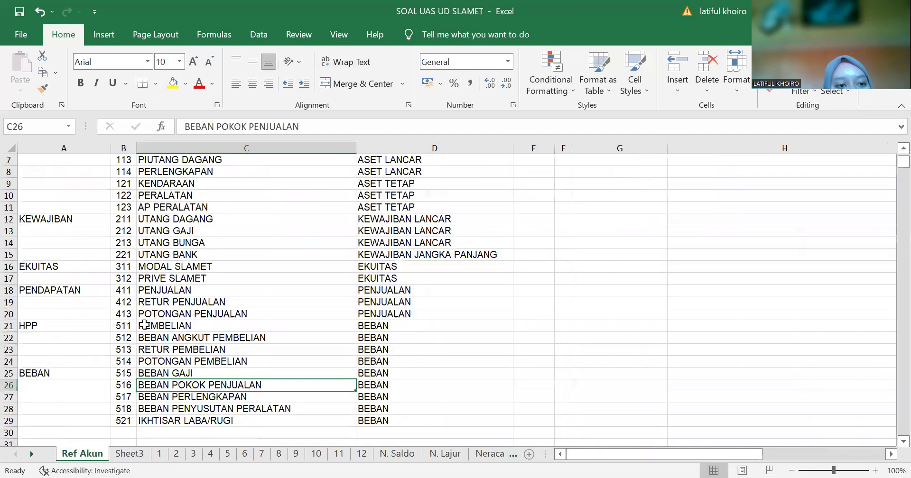
scroll(144, 325, "up", 2)
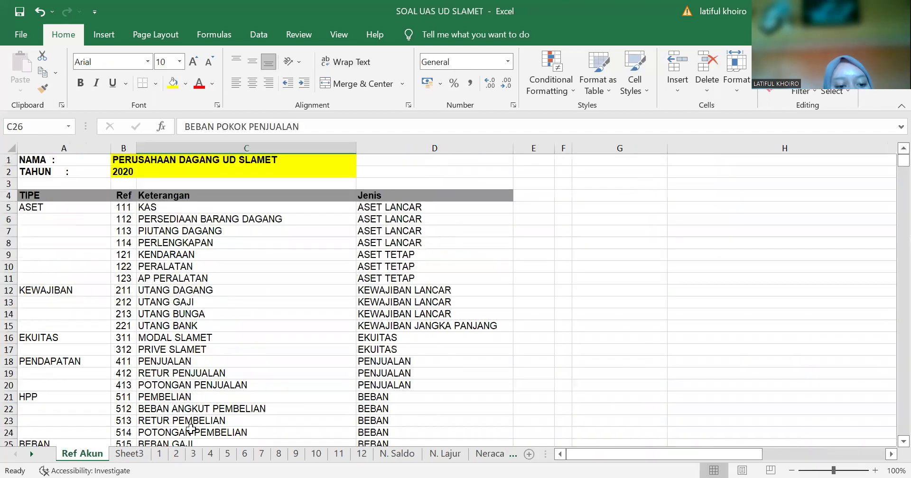
left_click(160, 455)
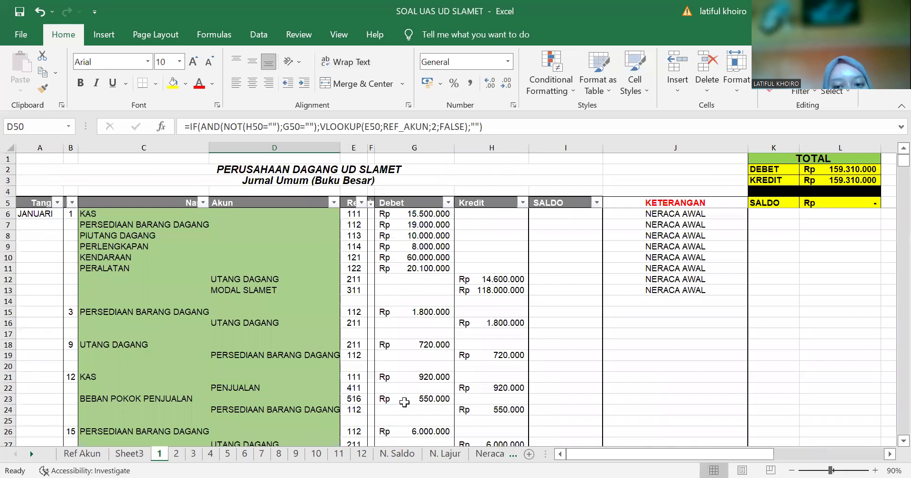
scroll(404, 402, "down", 2)
scroll(404, 402, "down", 8)
scroll(404, 402, "up", 7)
scroll(404, 402, "up", 4)
scroll(488, 354, "down", 3)
scroll(488, 354, "up", 3)
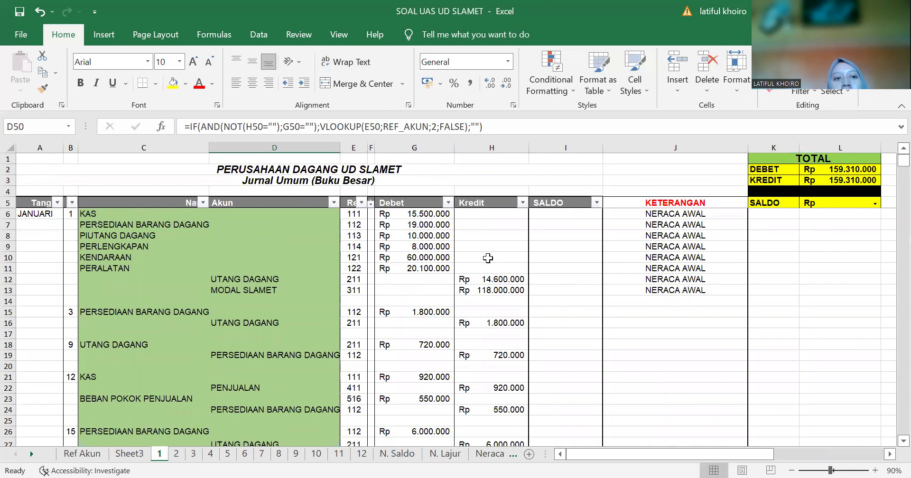
left_click(425, 322)
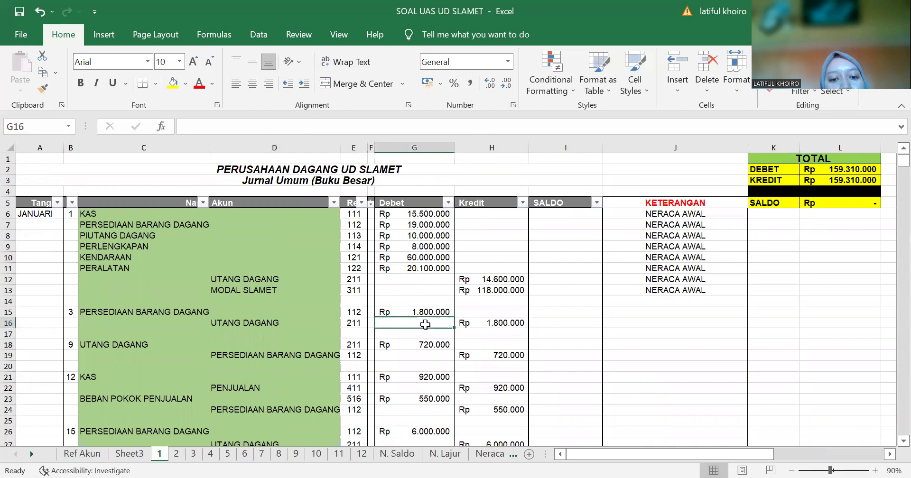